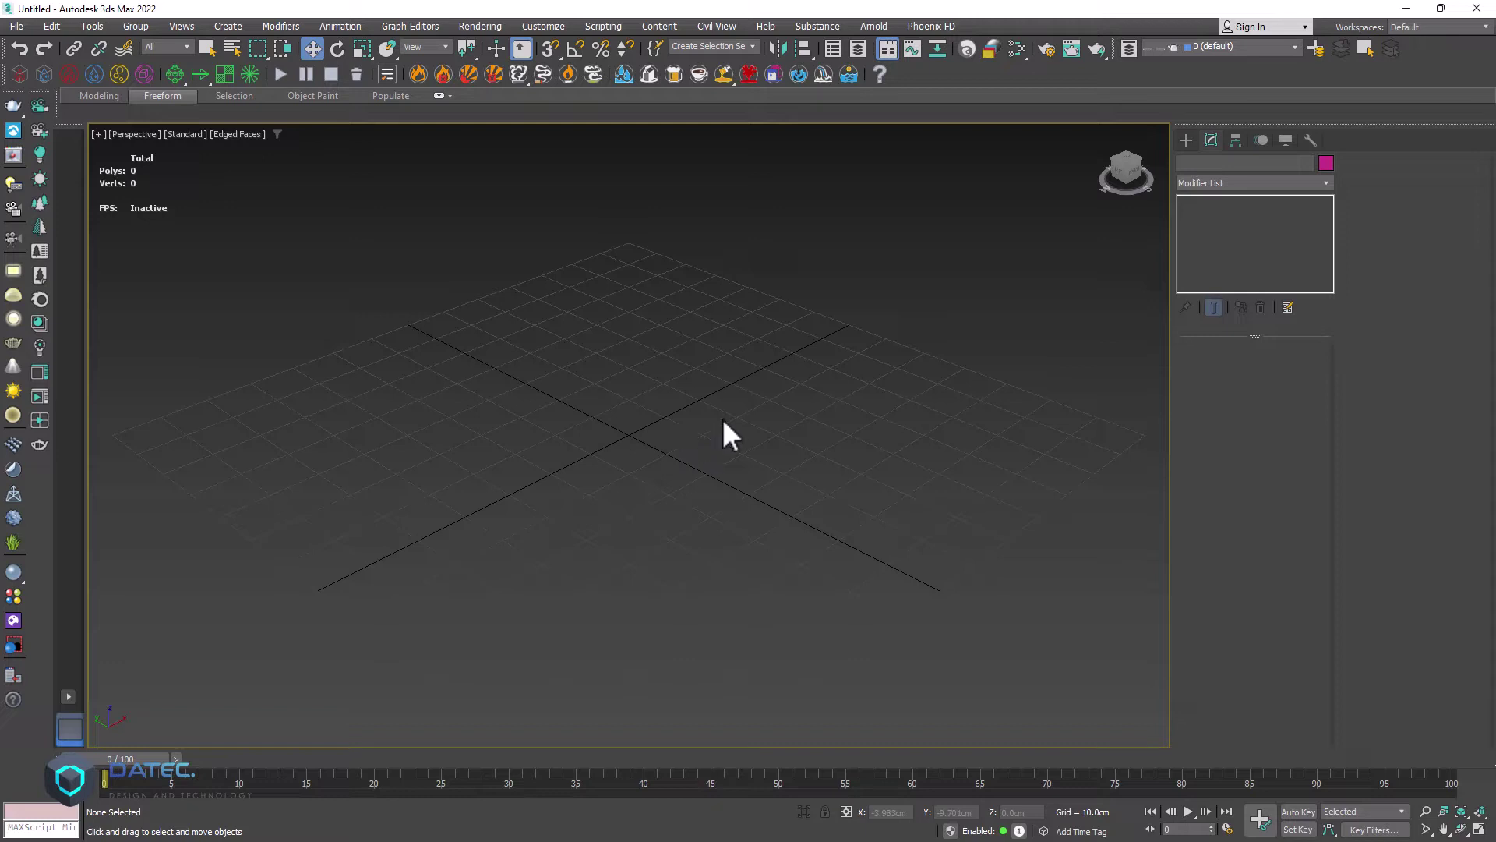
Step: Create a 4×4-segment plane by dragging it out from the centre of the Perspective viewport
click(1183, 138)
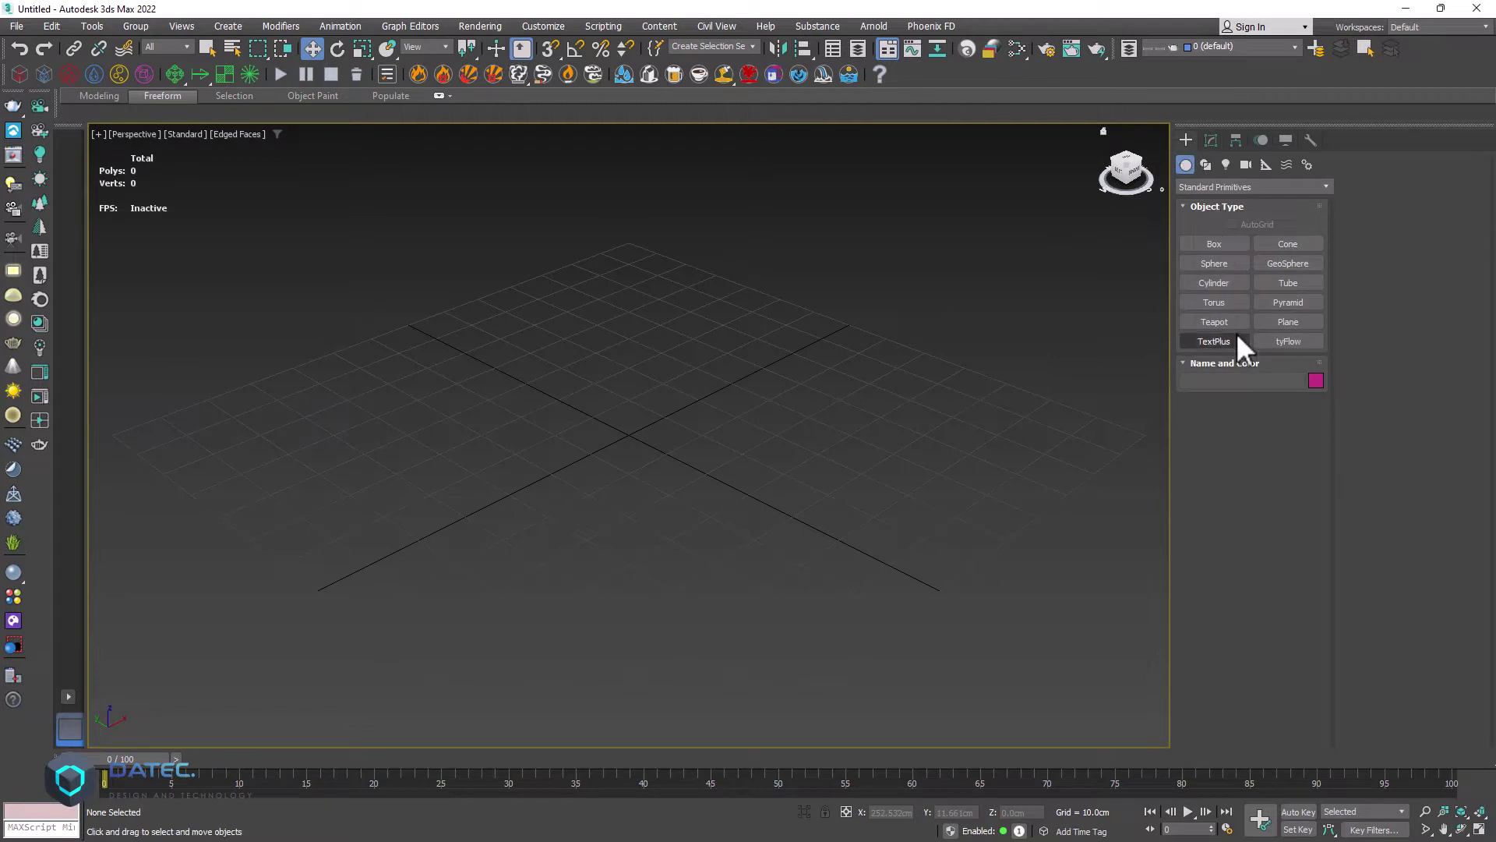
click(1264, 325)
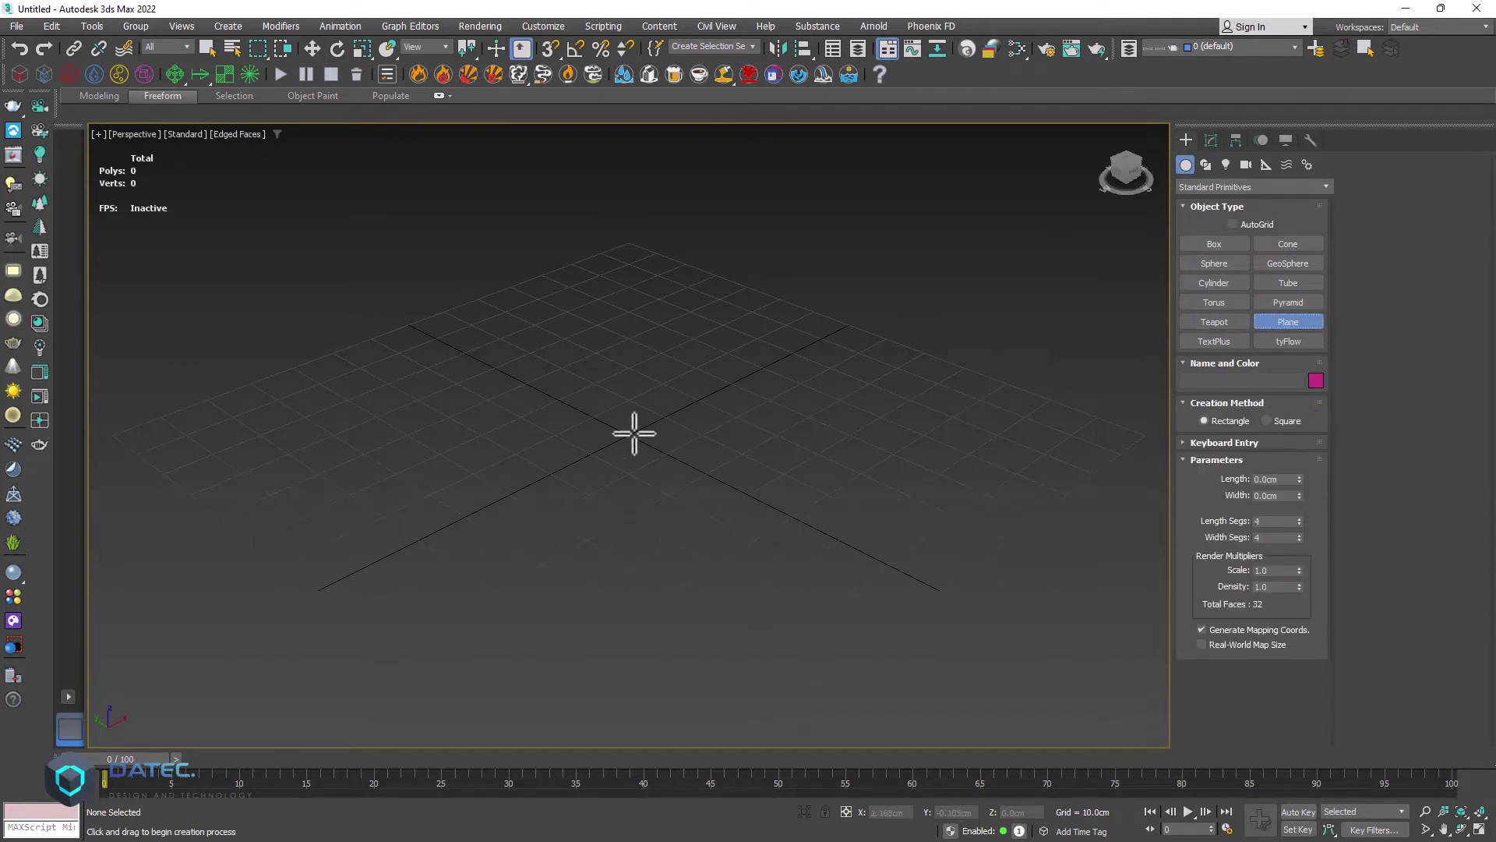
drag(635, 434, 528, 574)
key(w)
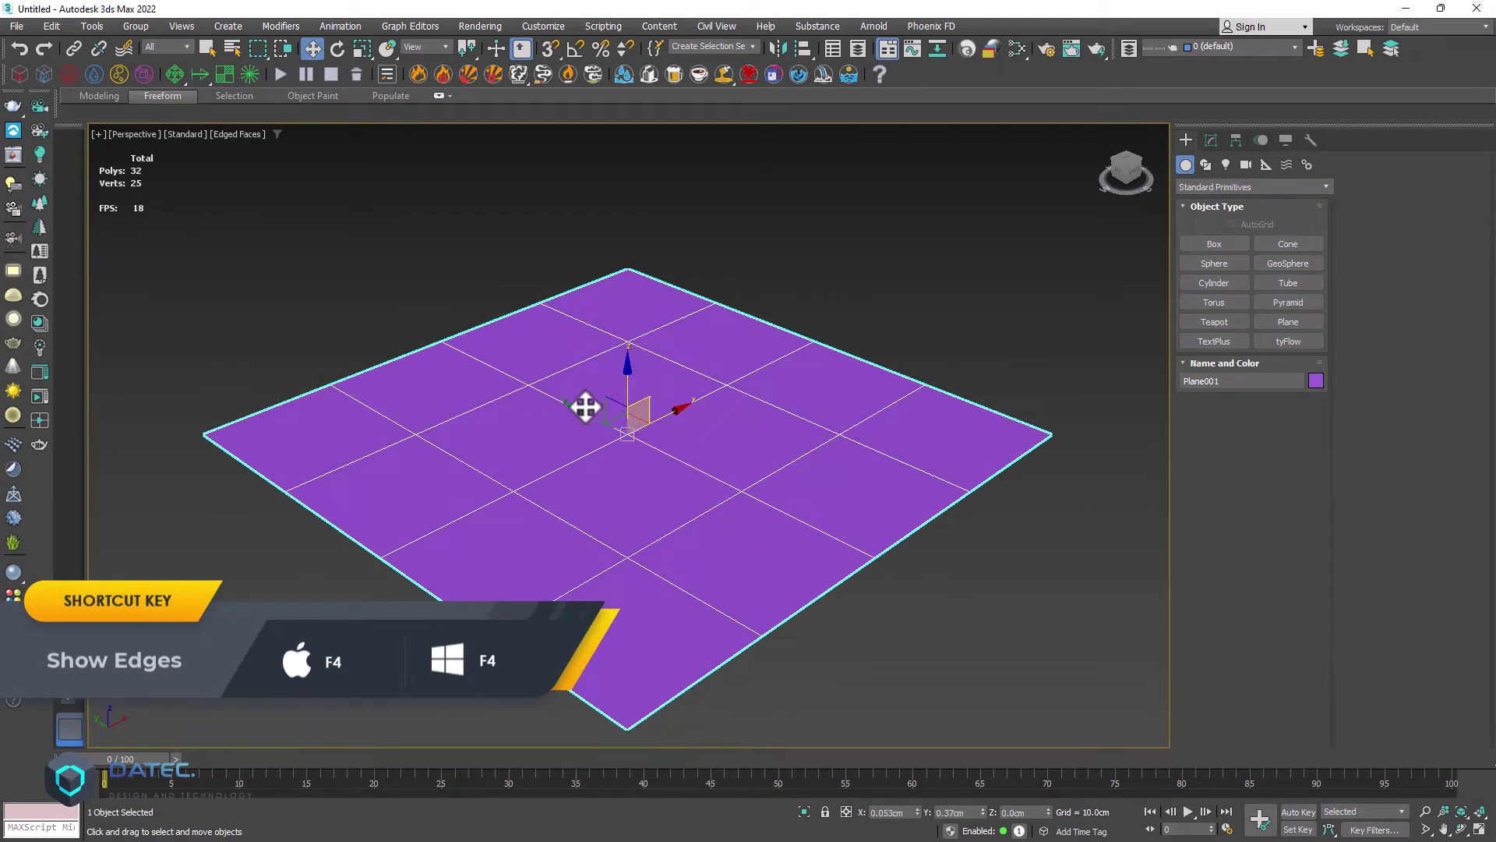
Step: Toggle Edged Faces with F4 and switch the viewport statistics off and back on
key(F4)
key(F4)
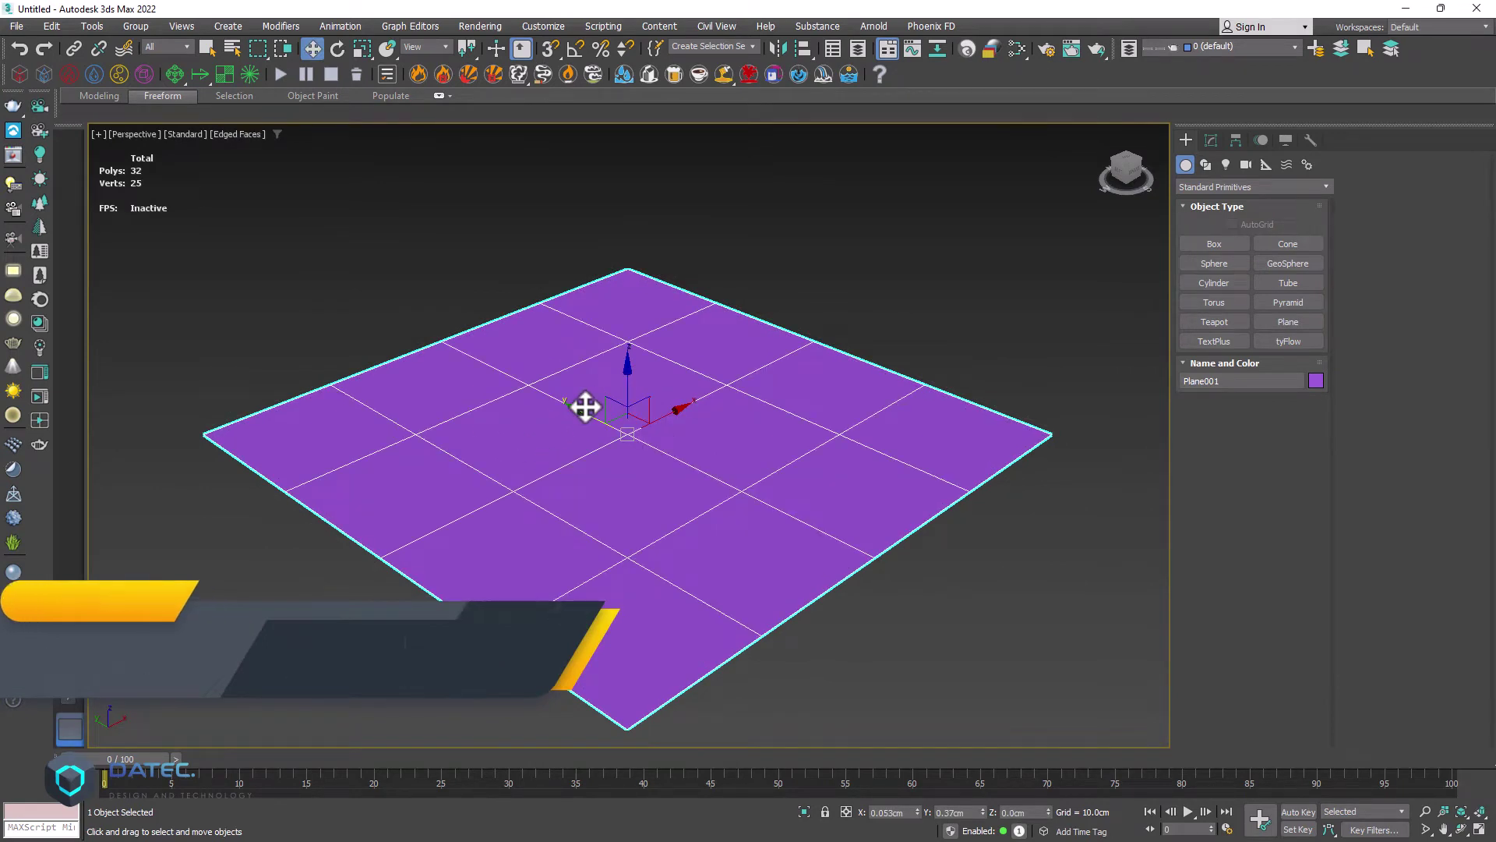
key(7)
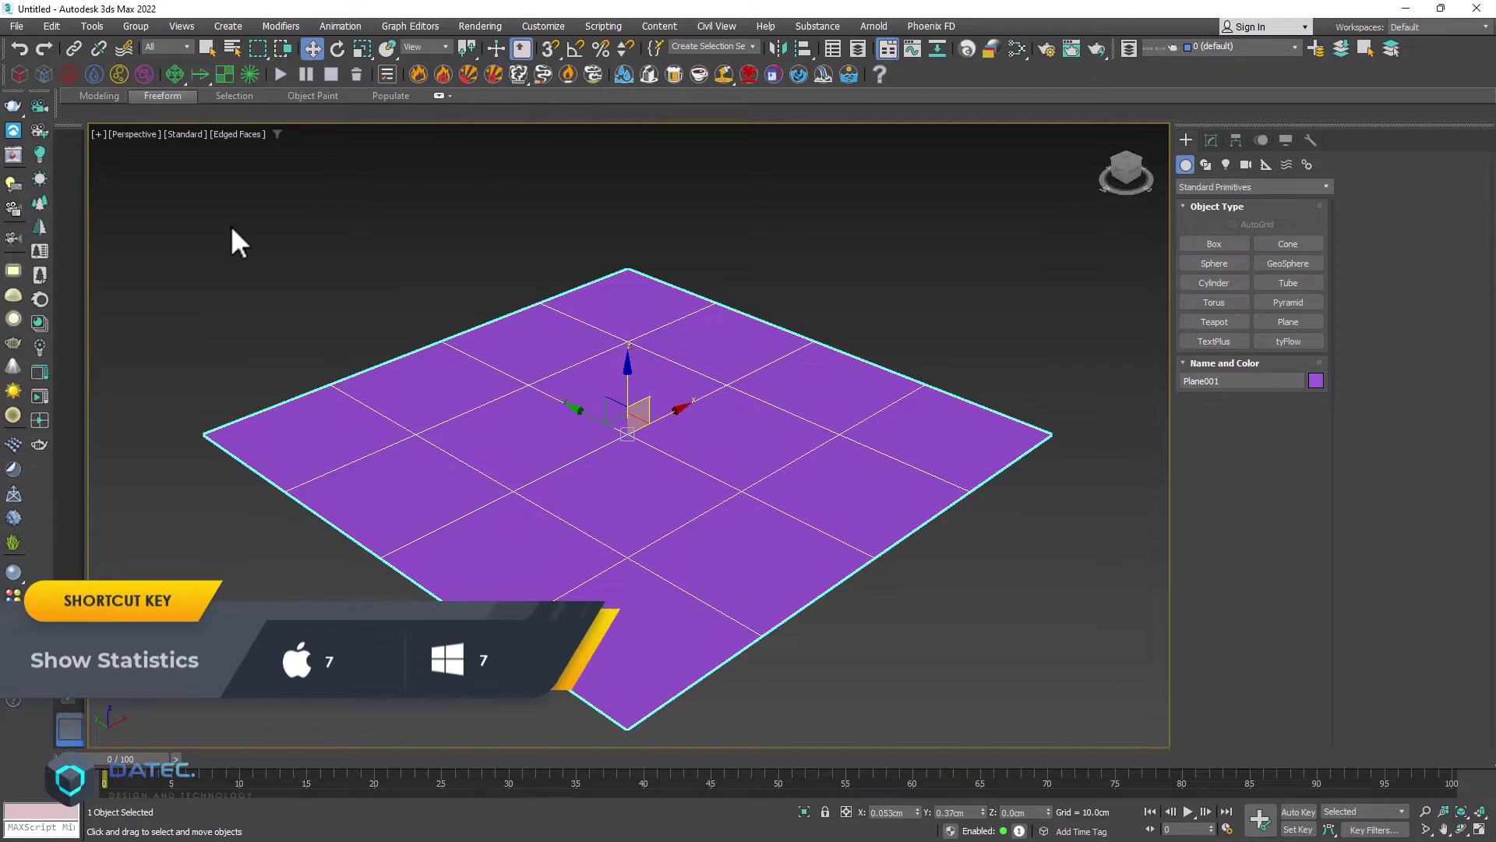
key(7)
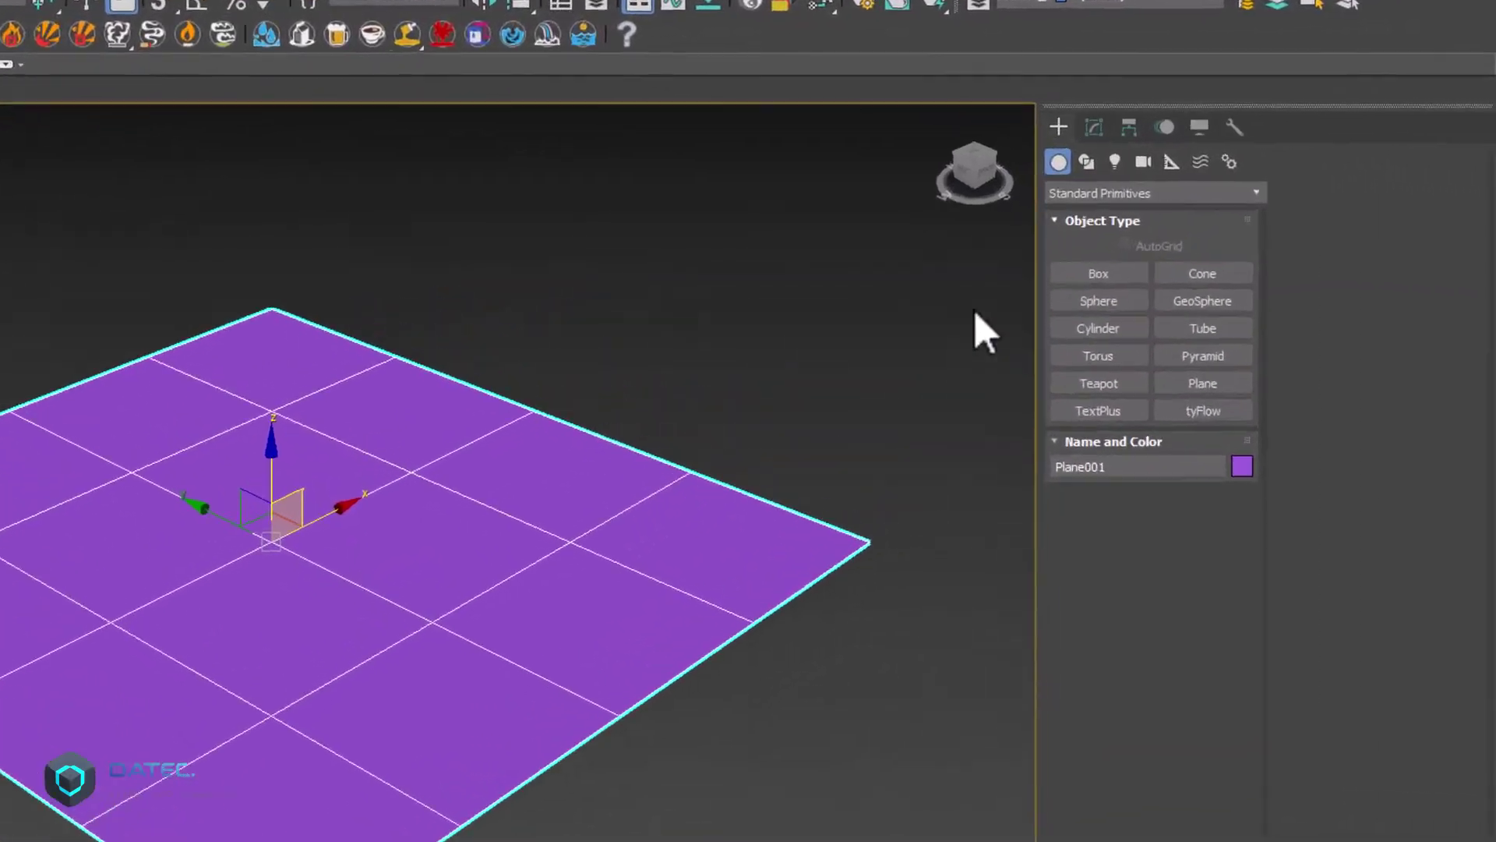
Step: In the plane's Display properties, uncheck Edges Only to show the triangle diagonals, then recheck it
click(1287, 141)
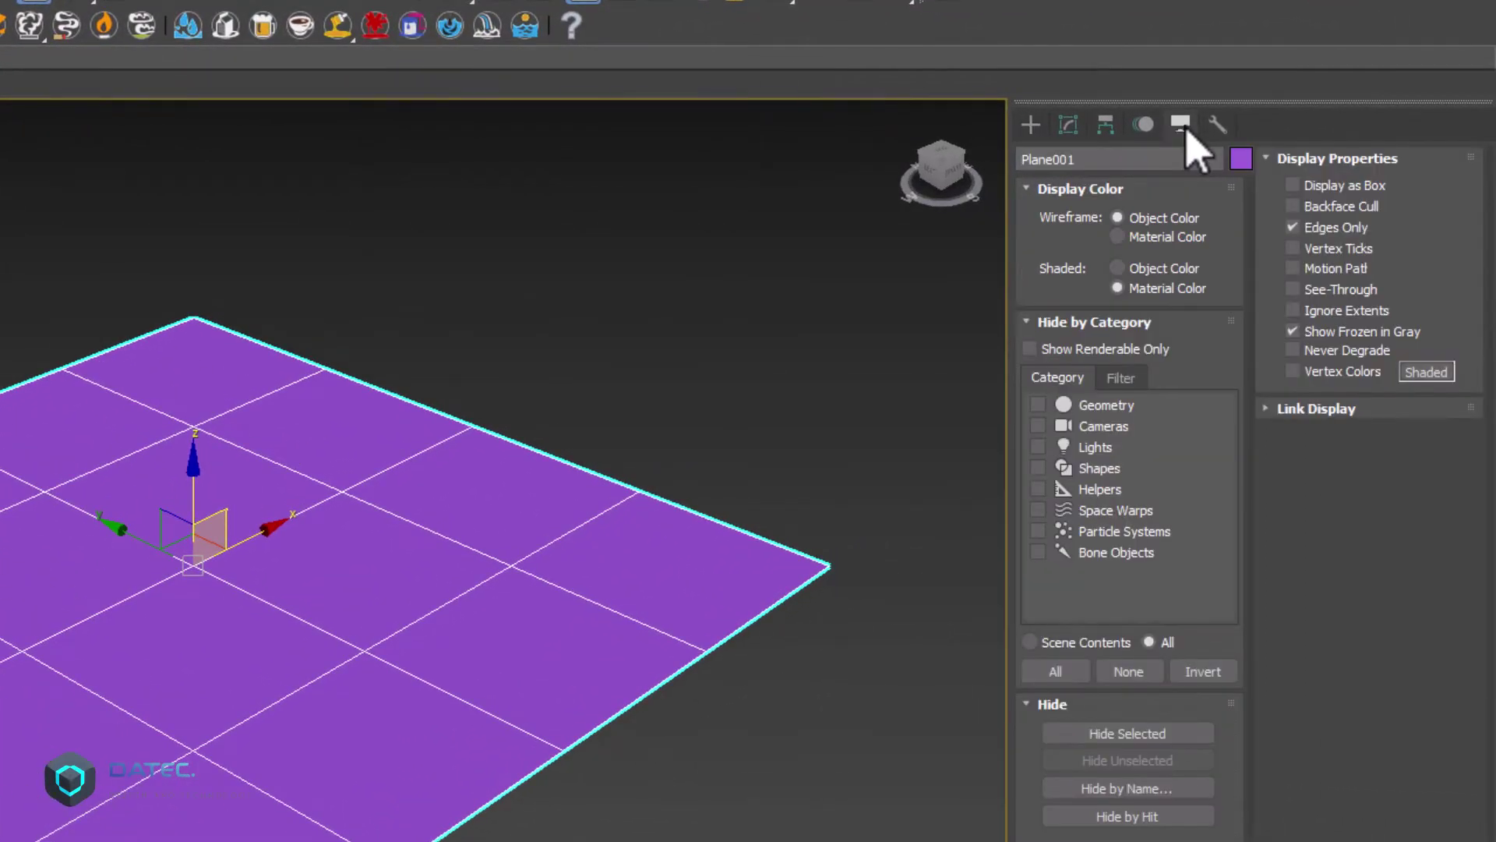
click(1306, 232)
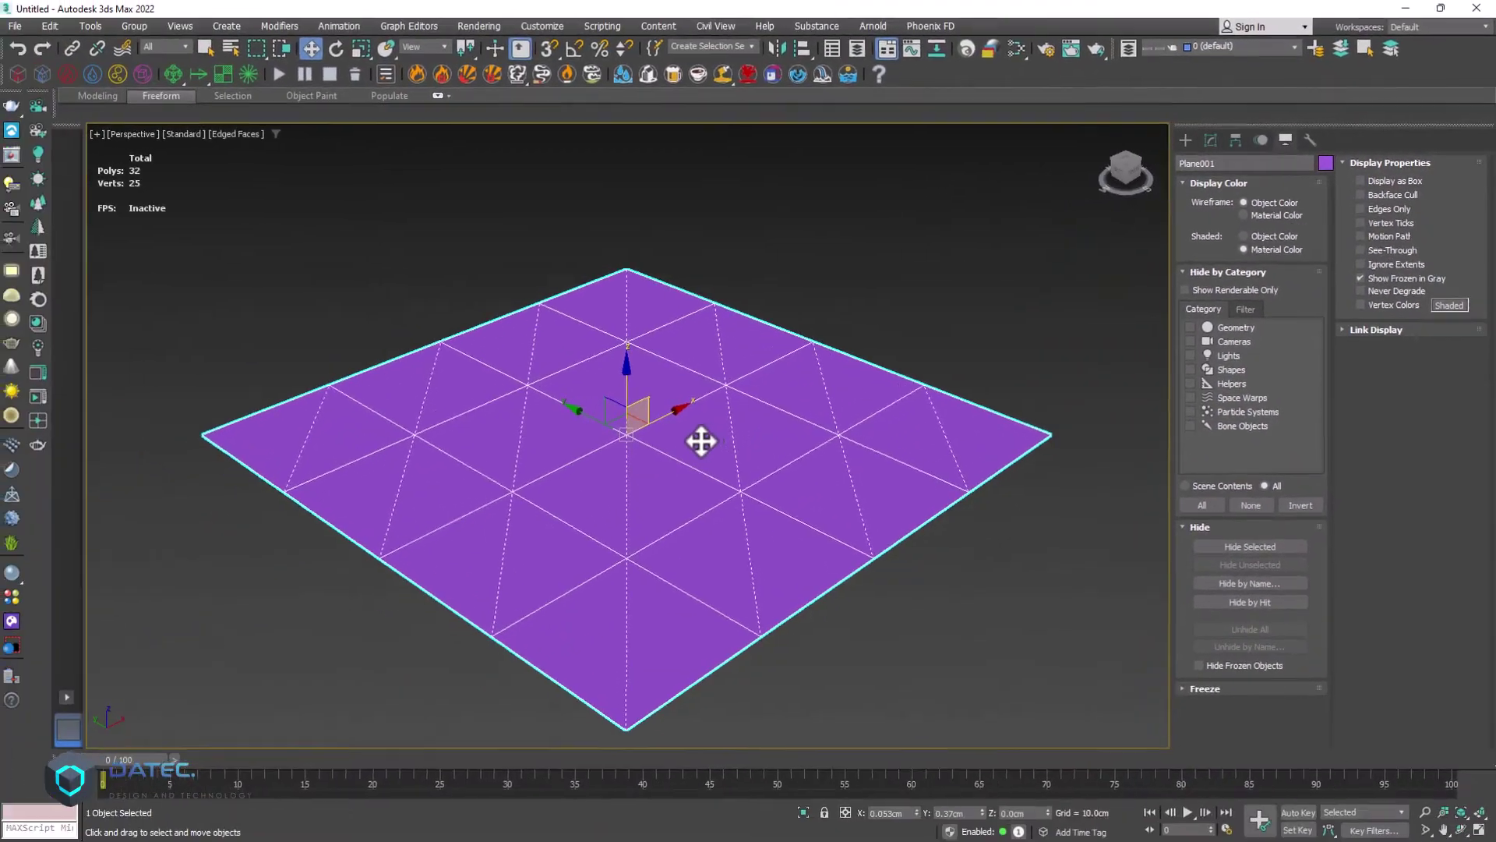
alt+middle_drag(701, 441, 928, 384)
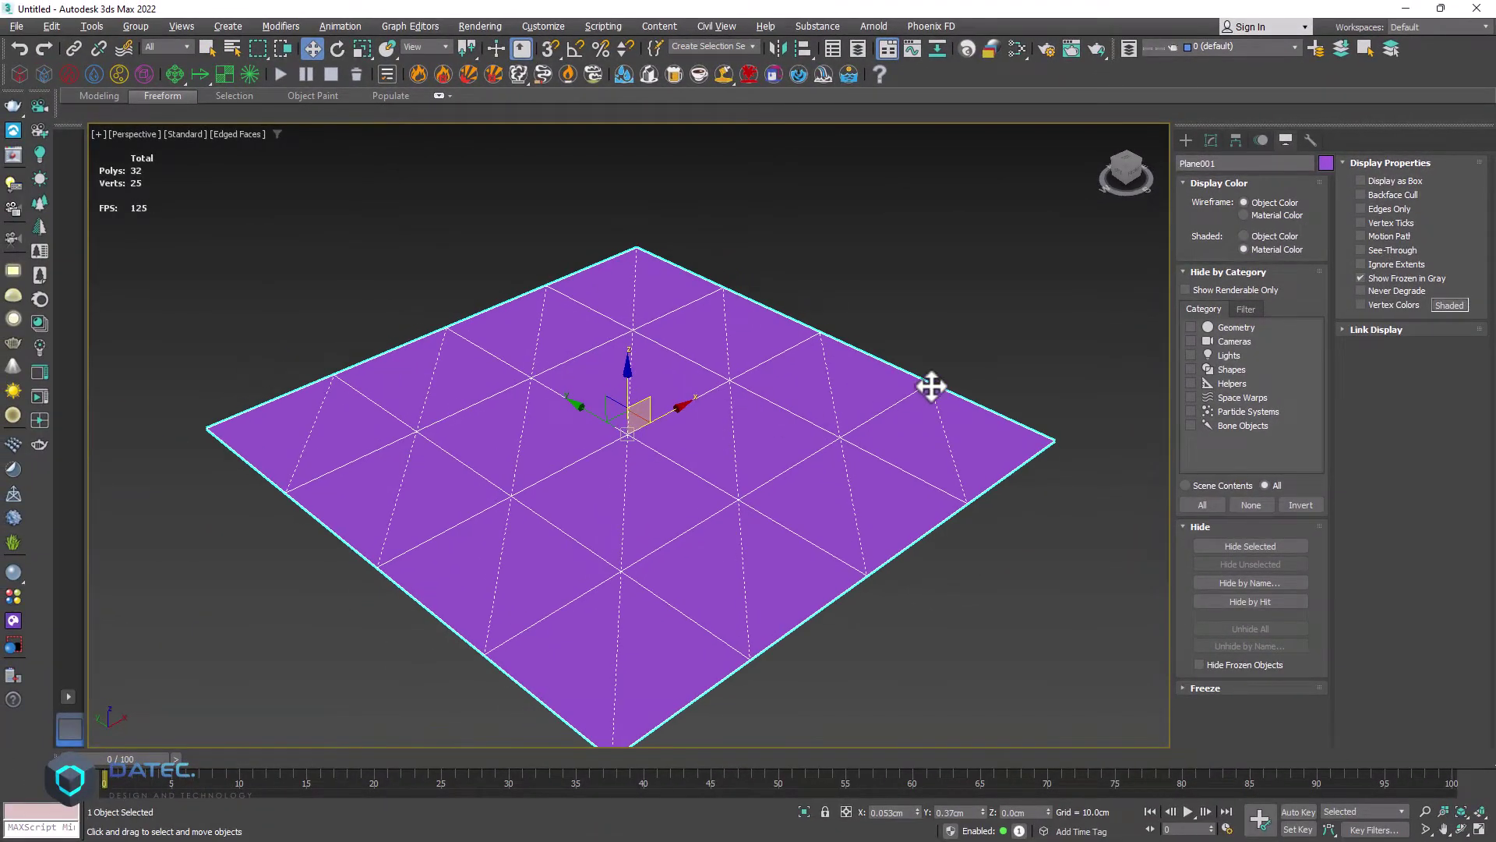
click(1368, 215)
Step: Convert the plane to an Editable Mesh
right_click(615, 330)
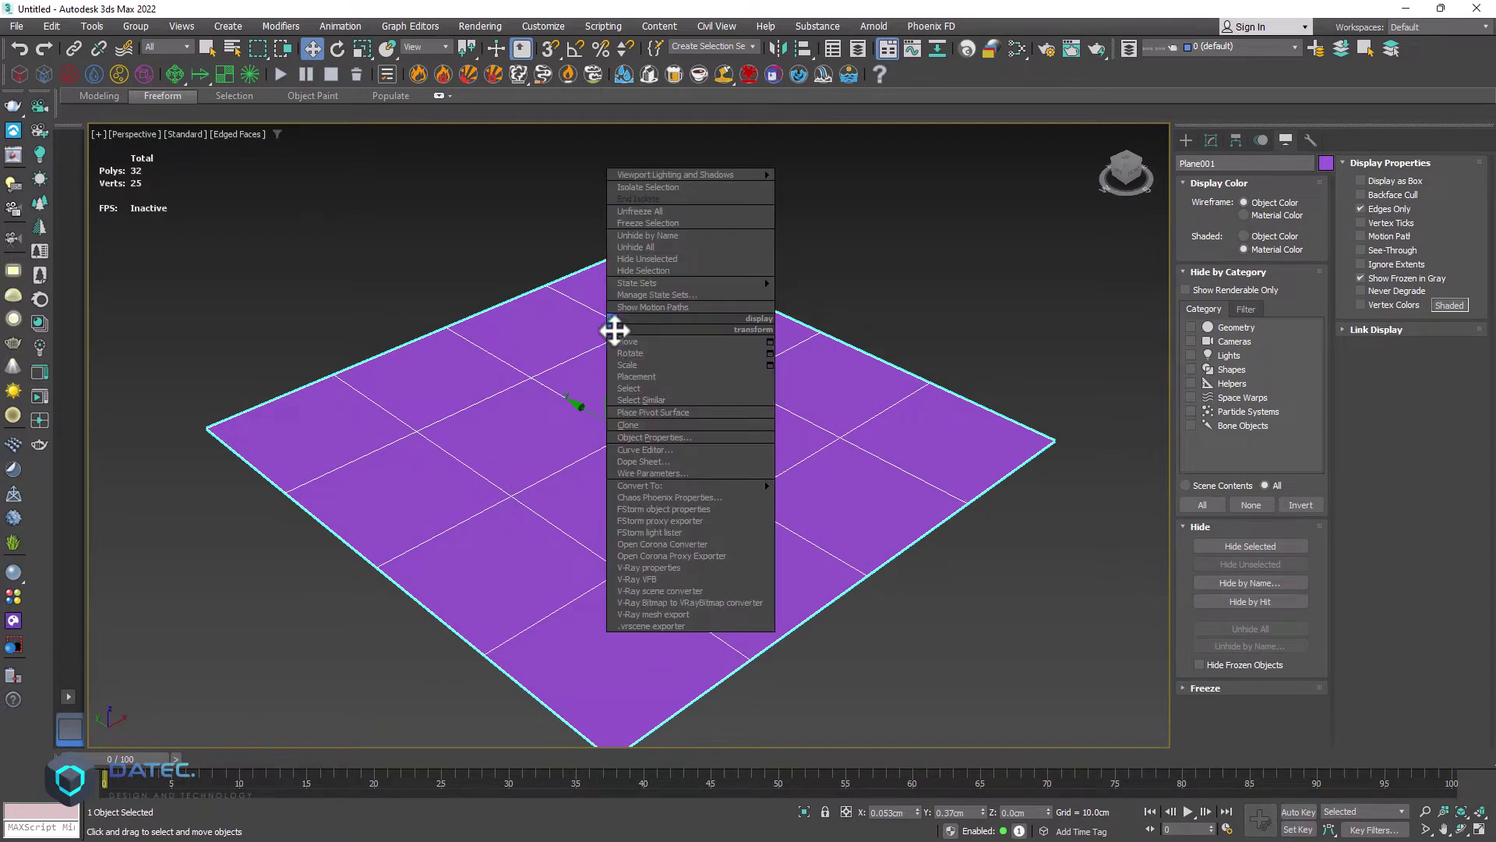
mouse_move(685, 484)
click(812, 484)
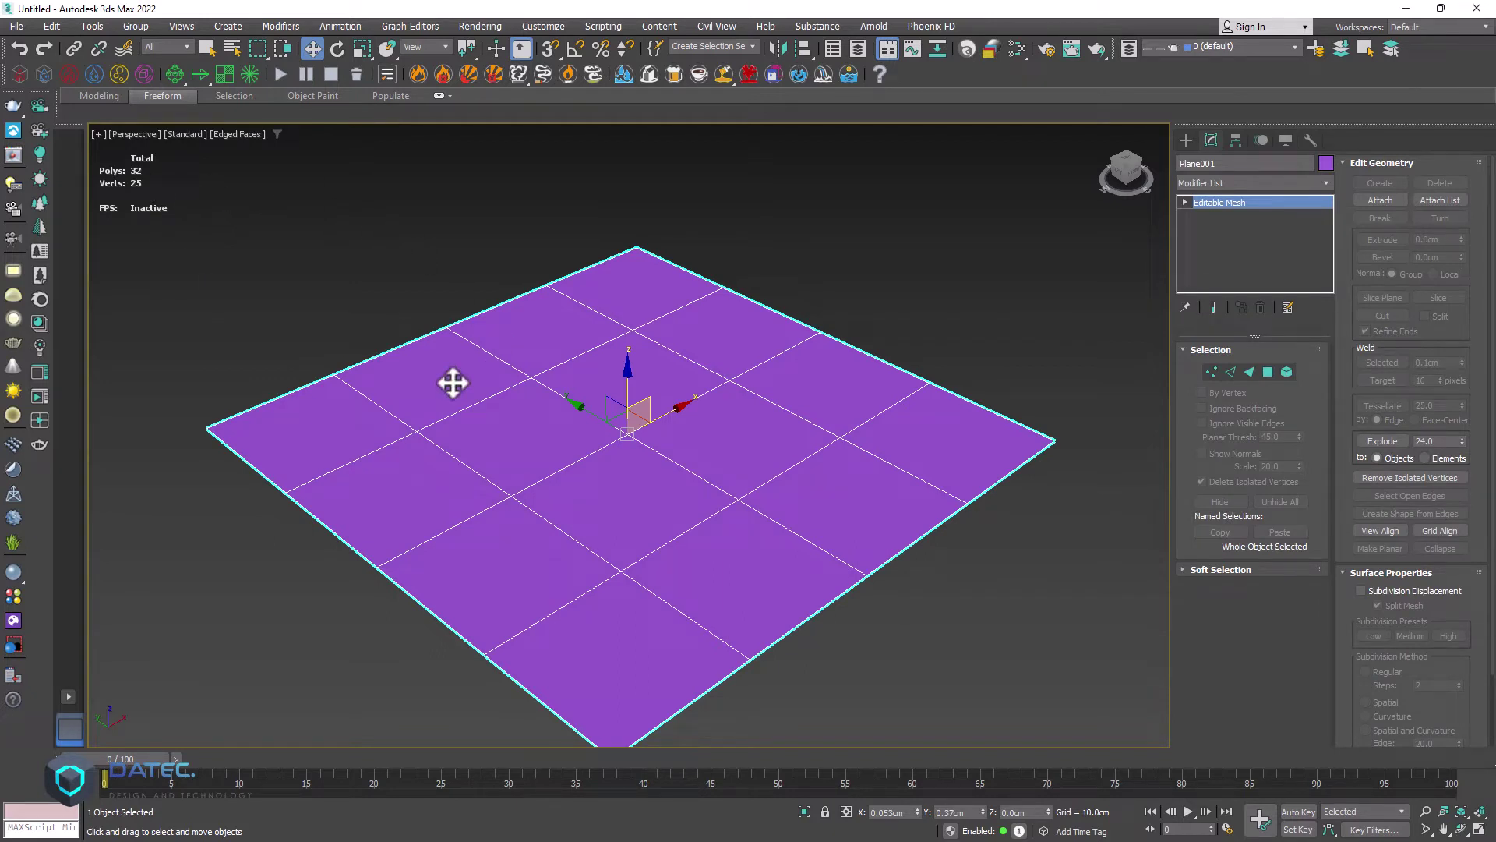
Step: In Edge mode, select all 96 edges and set Auto Edge to 15.0
click(1228, 376)
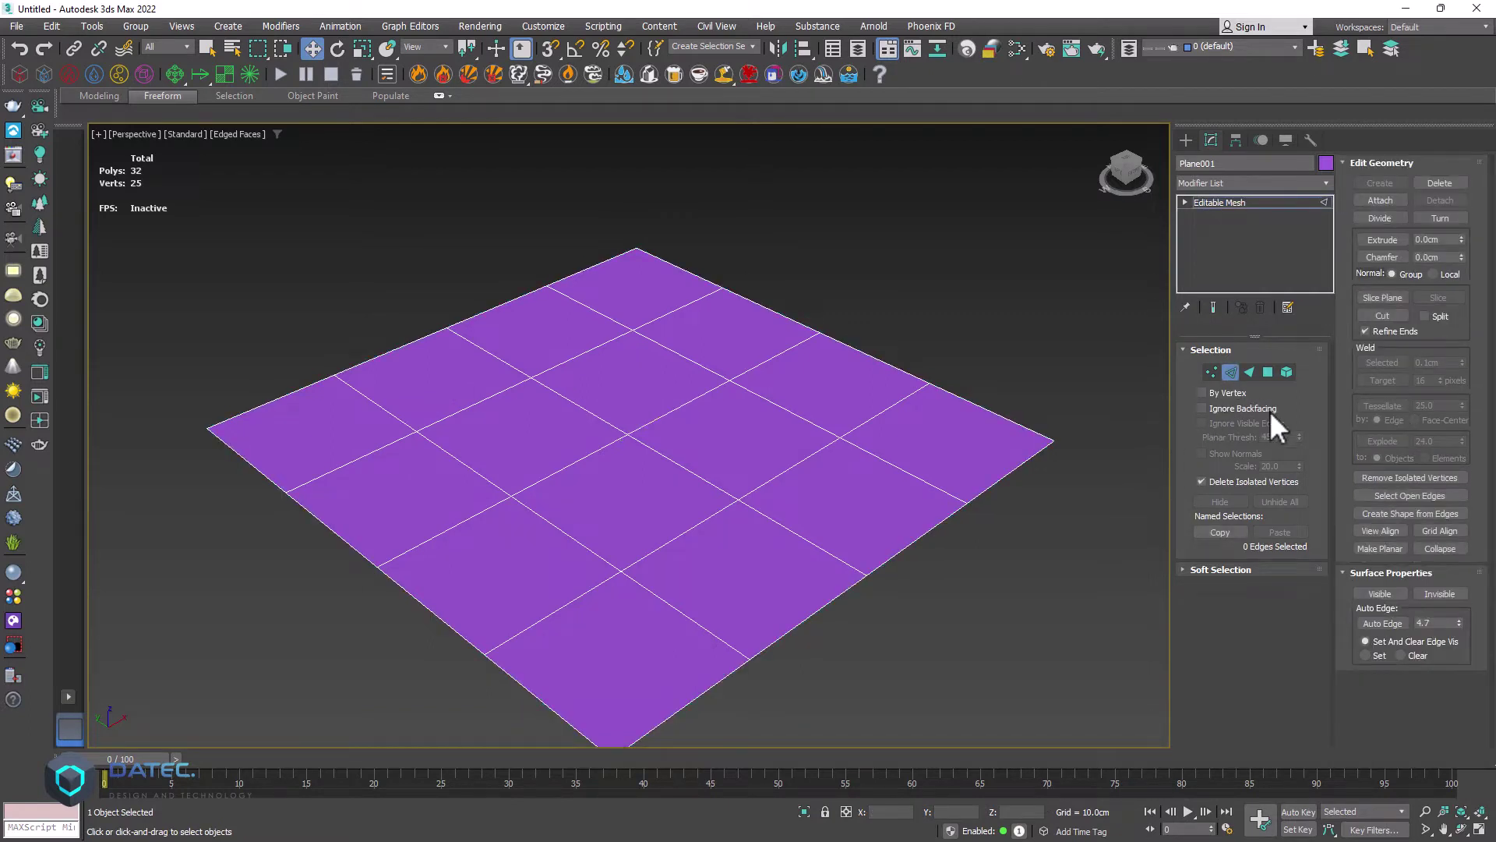
click(1376, 594)
drag(1055, 158, 337, 709)
drag(201, 767, 210, 787)
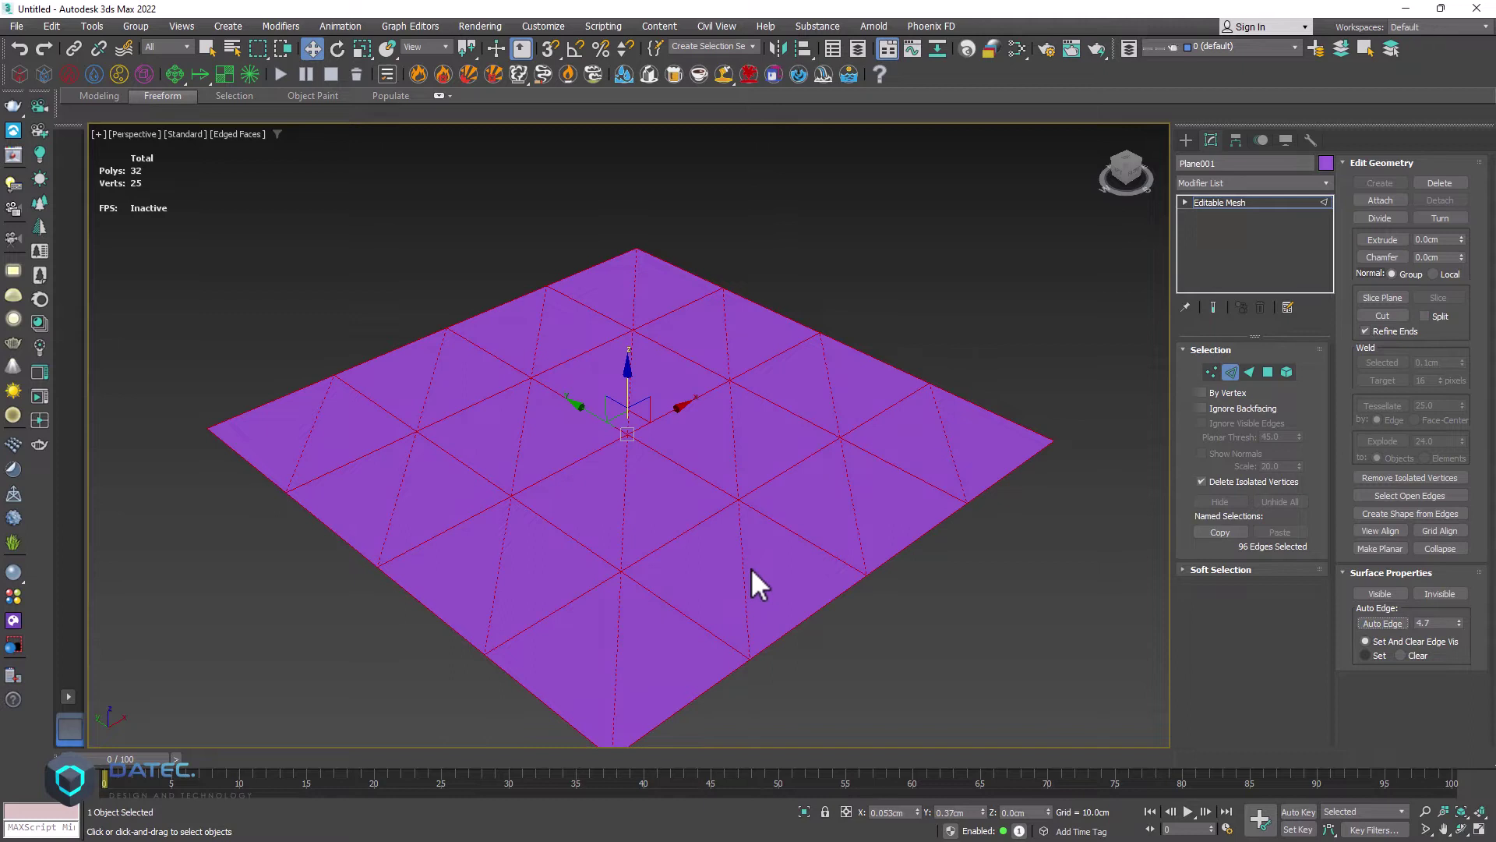
text(15)
key(Return)
Step: Convert the plane to an Editable Poly with 16 polygons
right_click(703, 343)
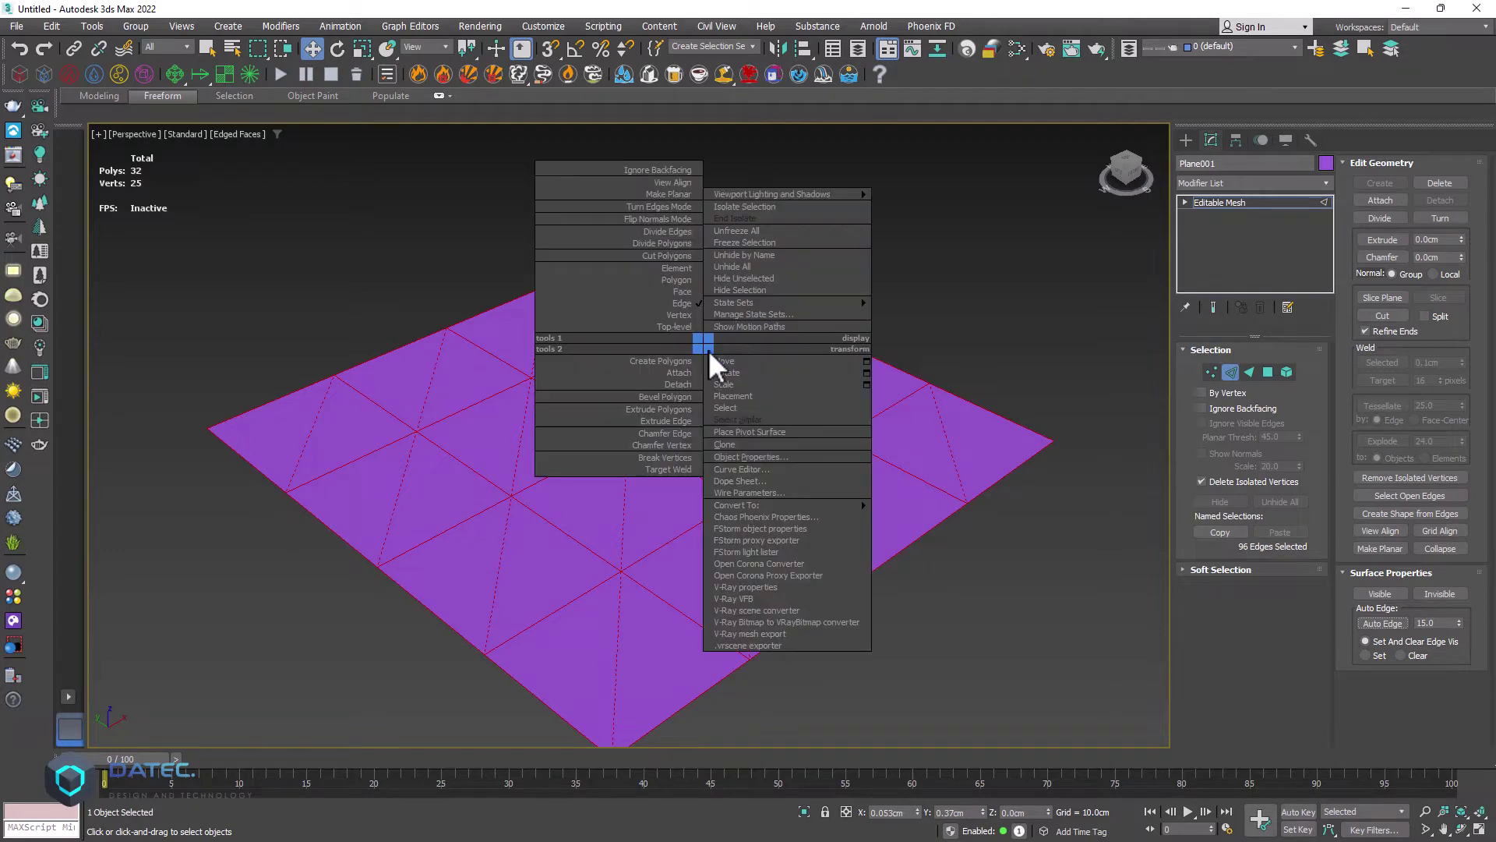
mouse_move(810, 505)
click(947, 516)
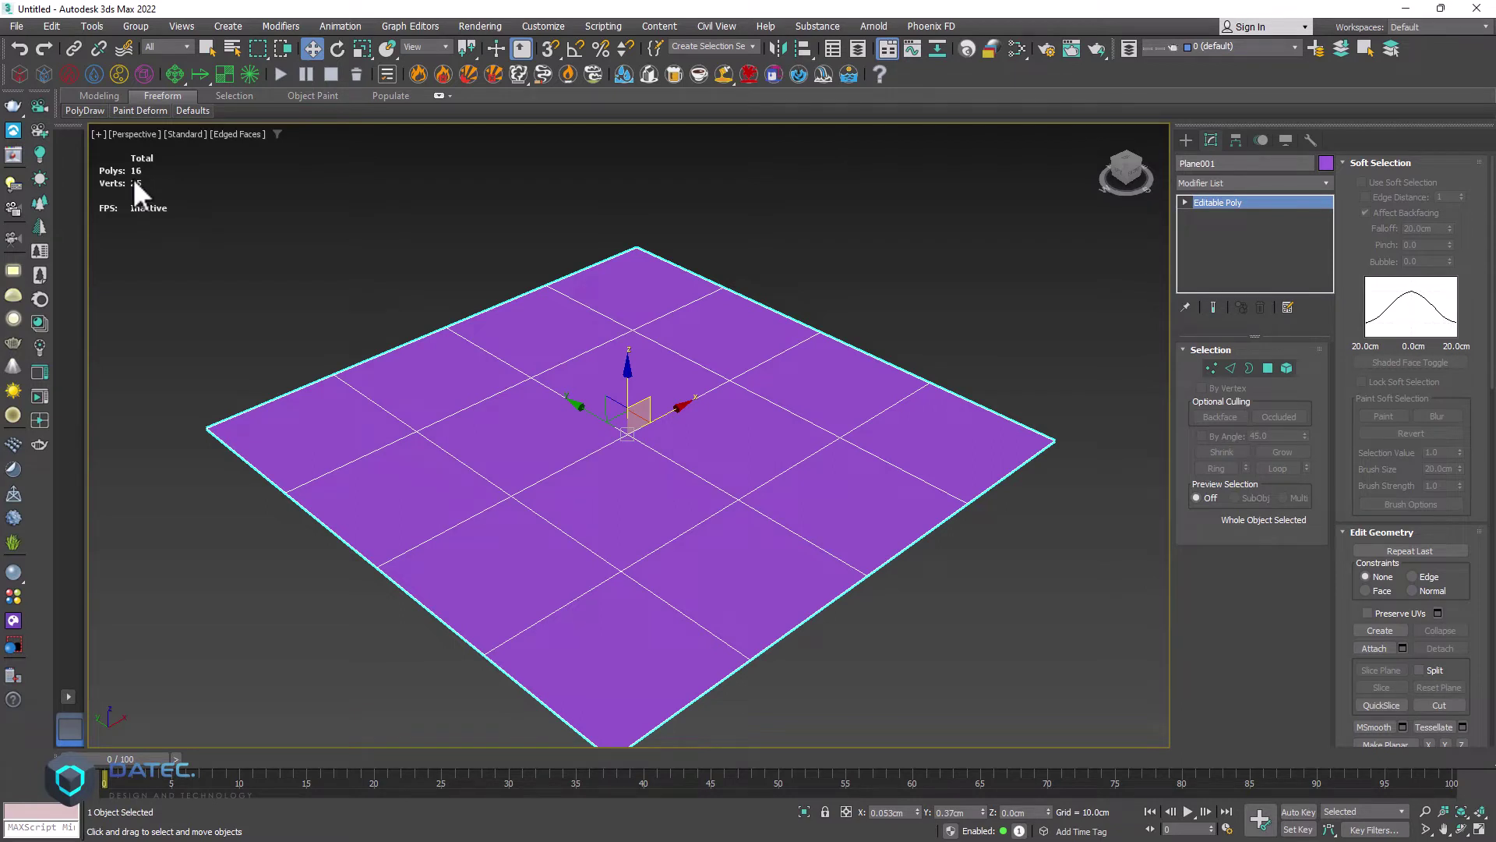
alt+middle_drag(457, 367, 594, 418)
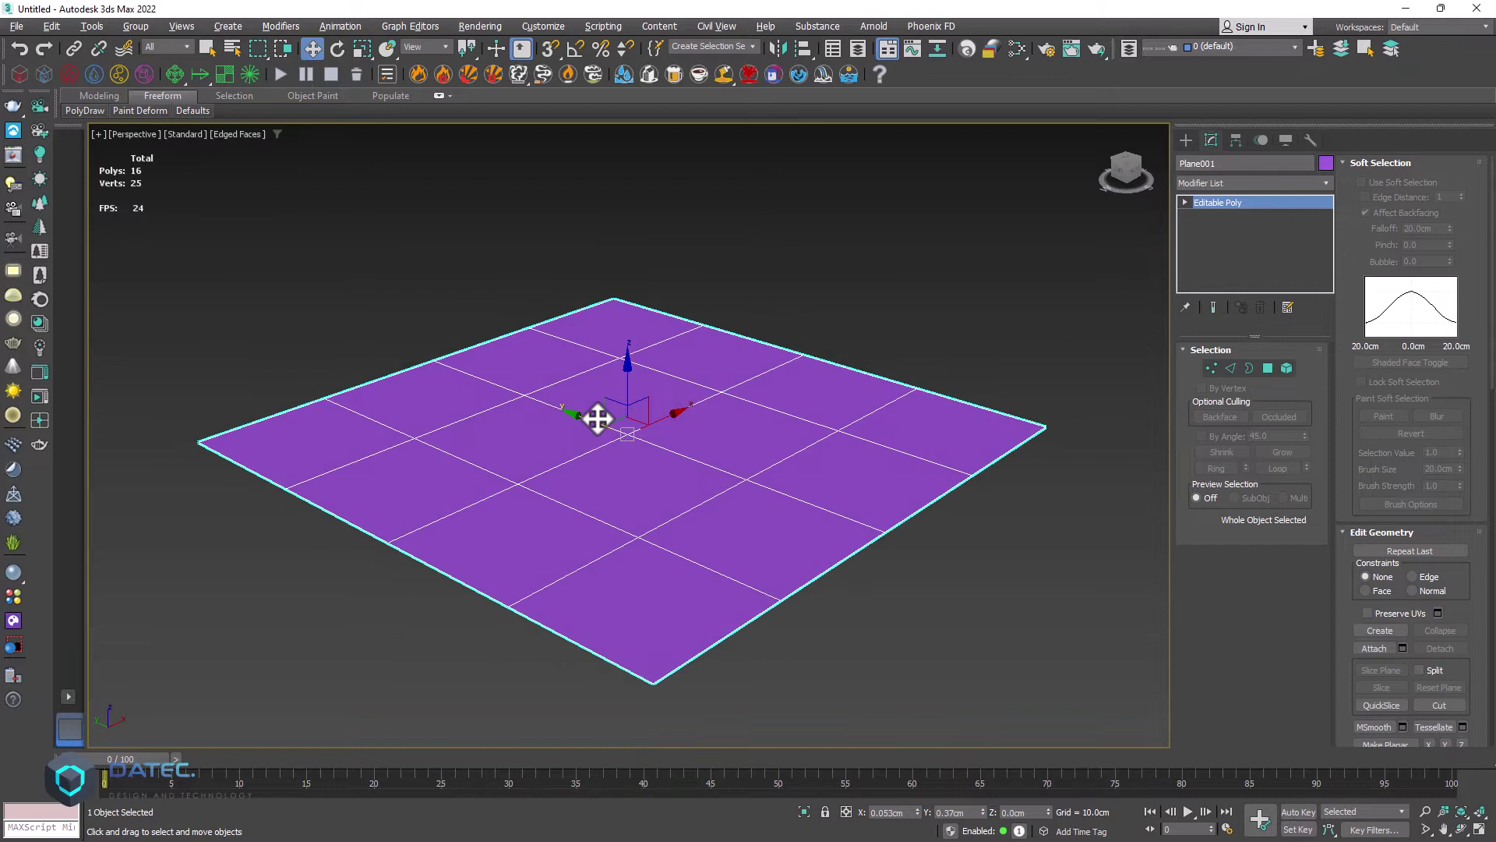
Step: In Vertex mode, raise the plane's right corner vertex to about 14.3 cm on Z
click(1207, 370)
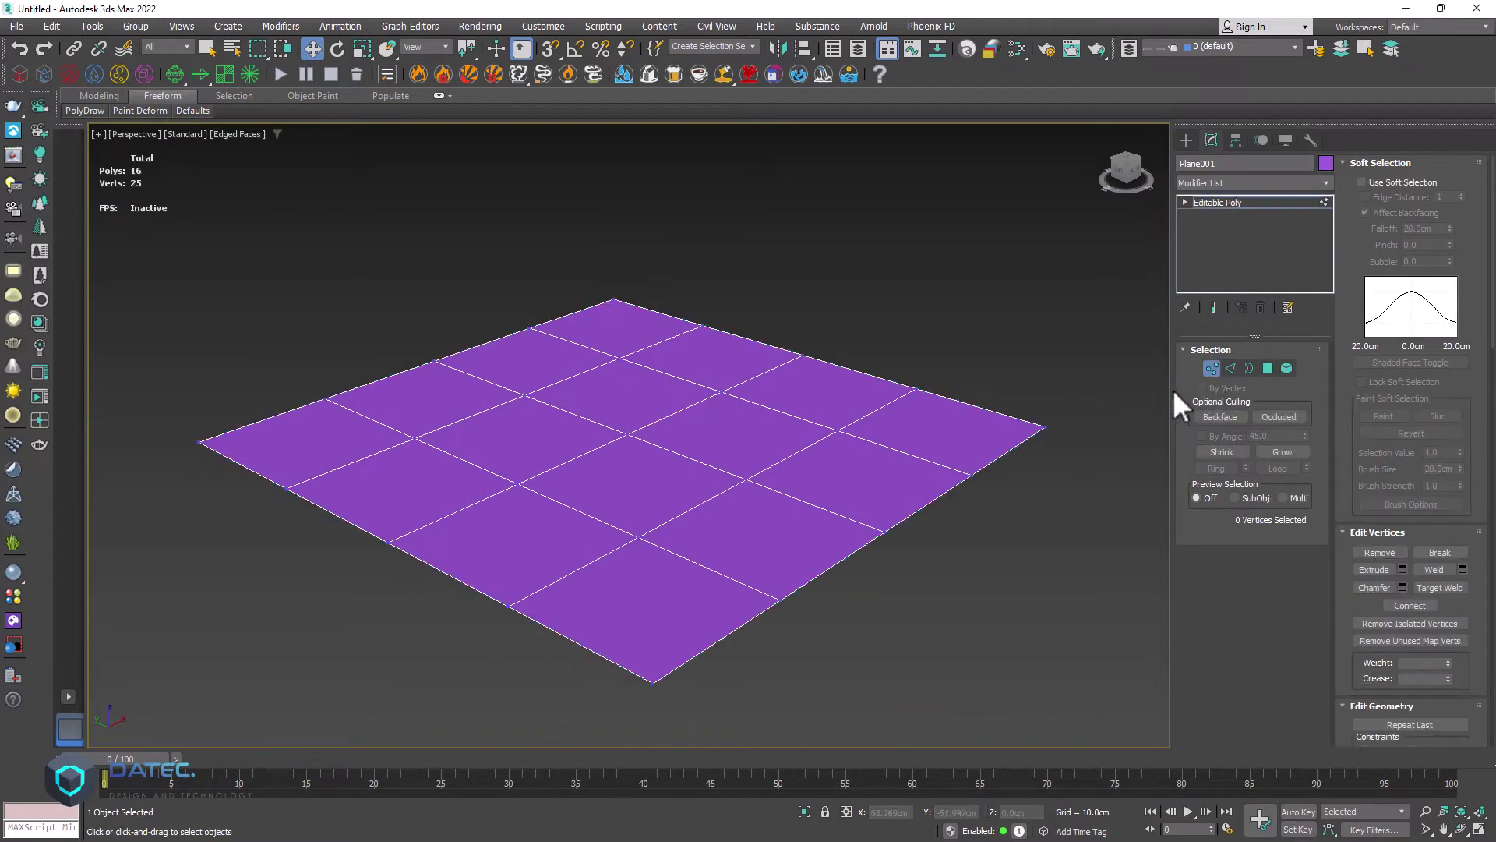
click(1045, 426)
drag(1049, 395, 971, 308)
alt+middle_drag(971, 308, 899, 352)
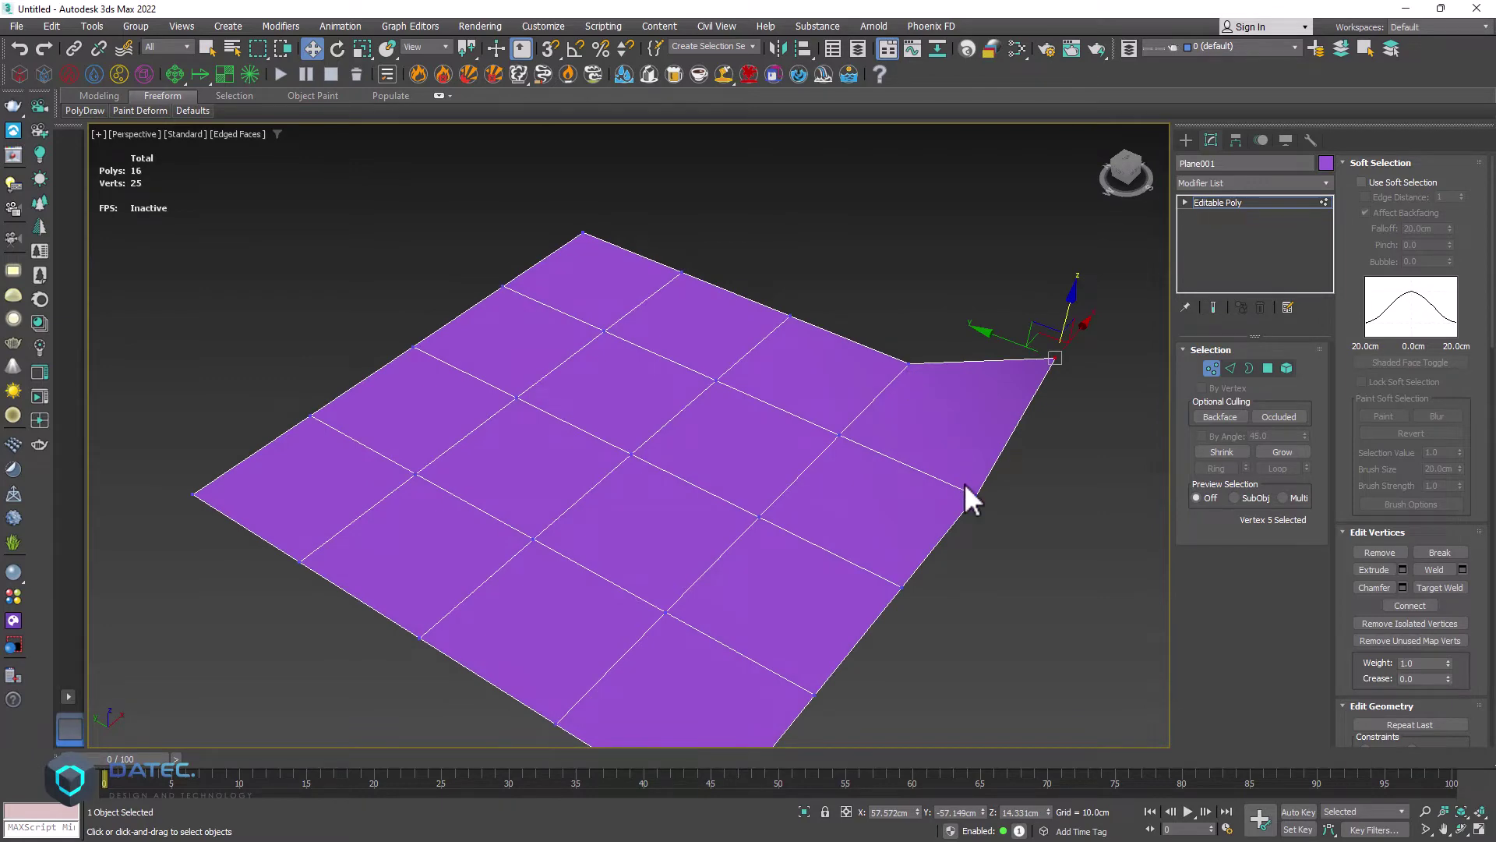
alt+middle_drag(965, 483, 1007, 466)
Step: Connect two vertices beside the raised corner with an edge, then undo it
click(994, 493)
ctrl+drag(946, 363, 890, 413)
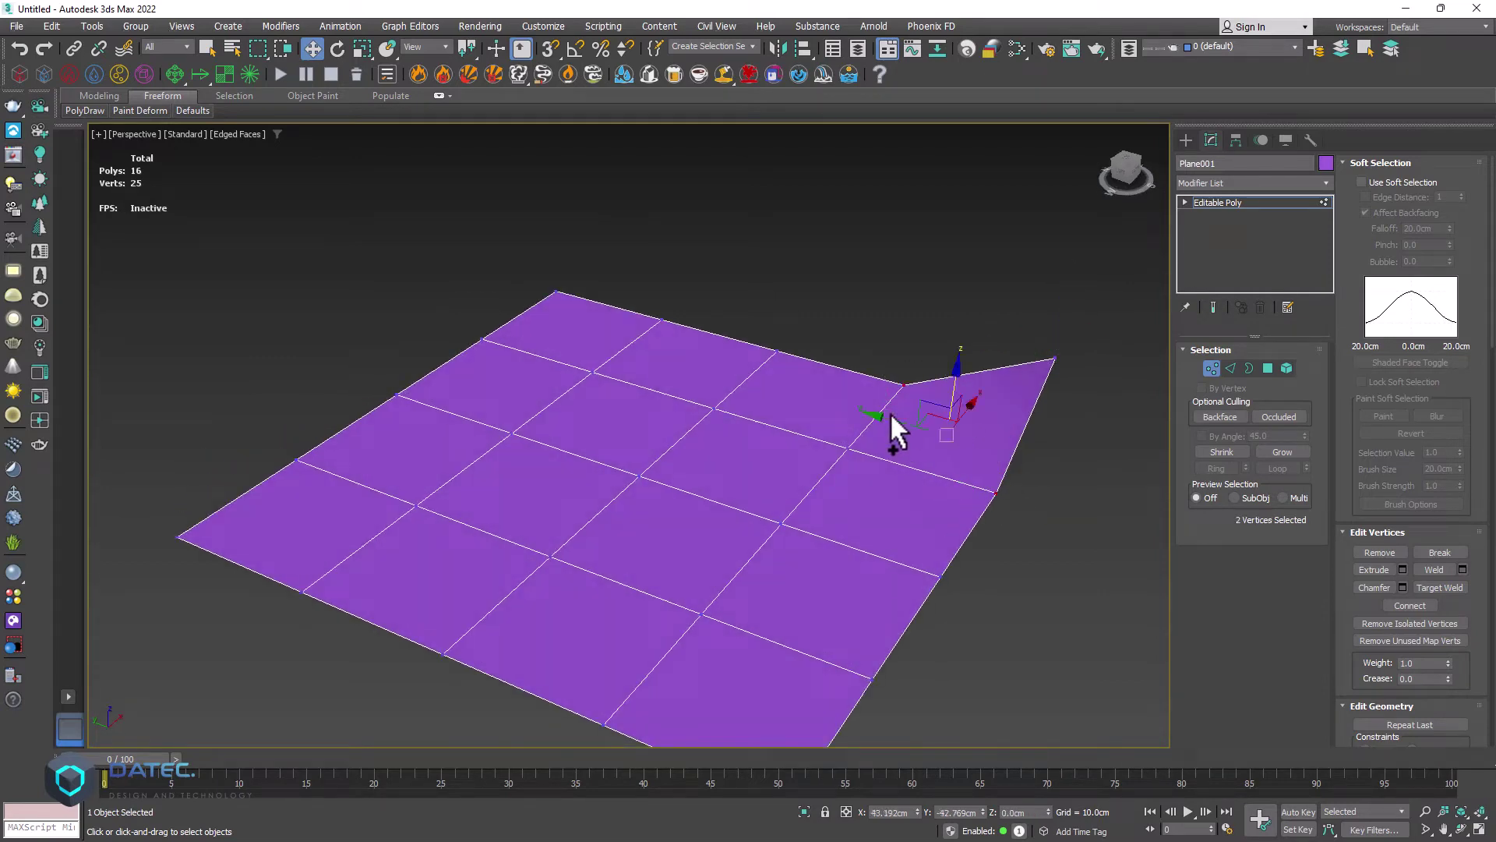
key(ctrl+shift+e)
alt+middle_drag(978, 462, 986, 429)
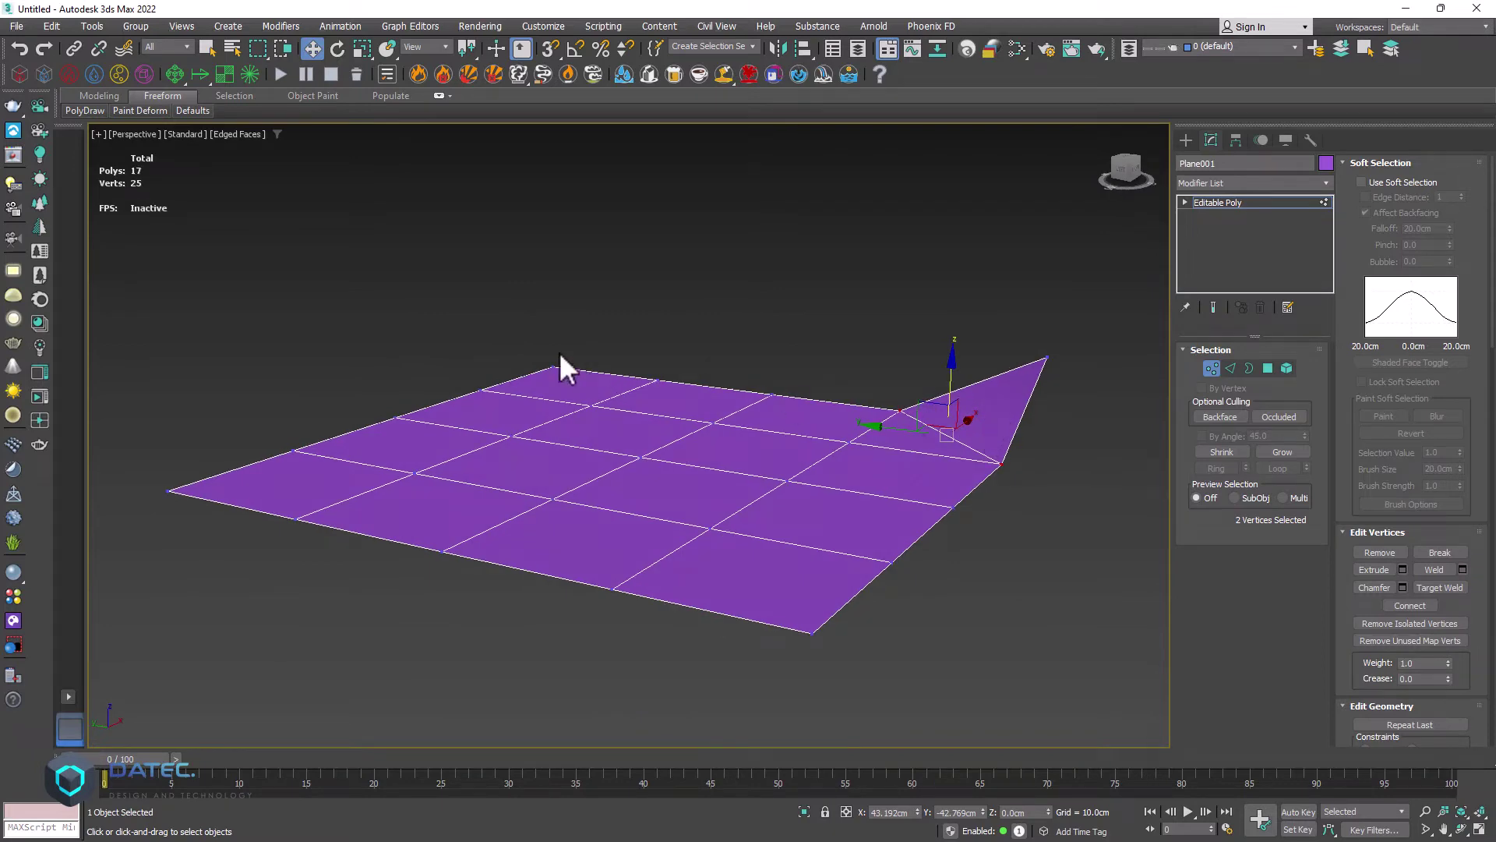
key(ctrl+z)
Step: Add TurboSmooth at 1 iteration with Isoline Display on, giving 128 polygons
alt+middle_drag(830, 469, 755, 524)
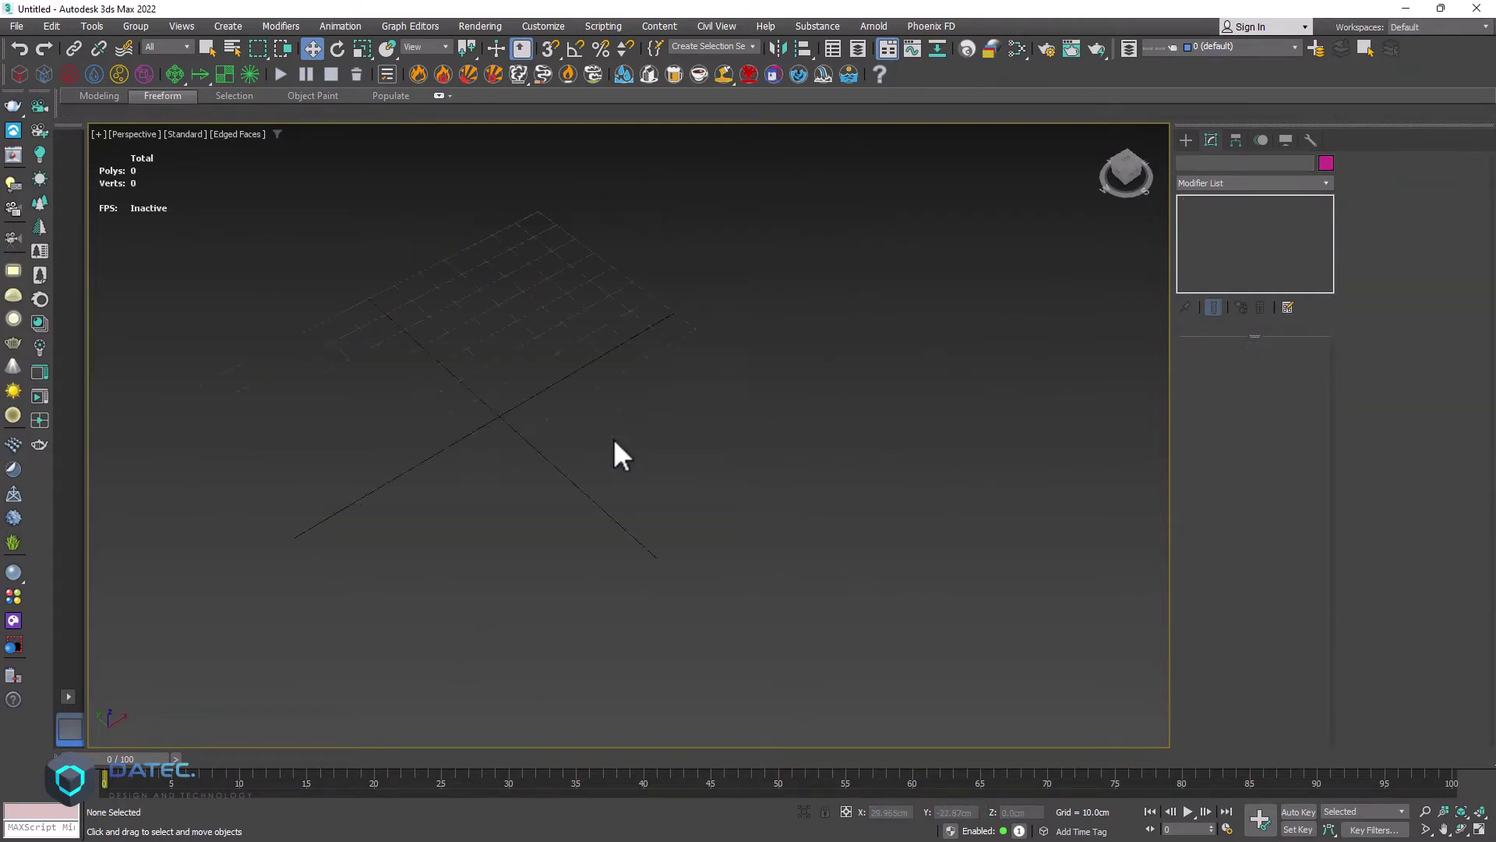
right_click(608, 451)
click(740, 450)
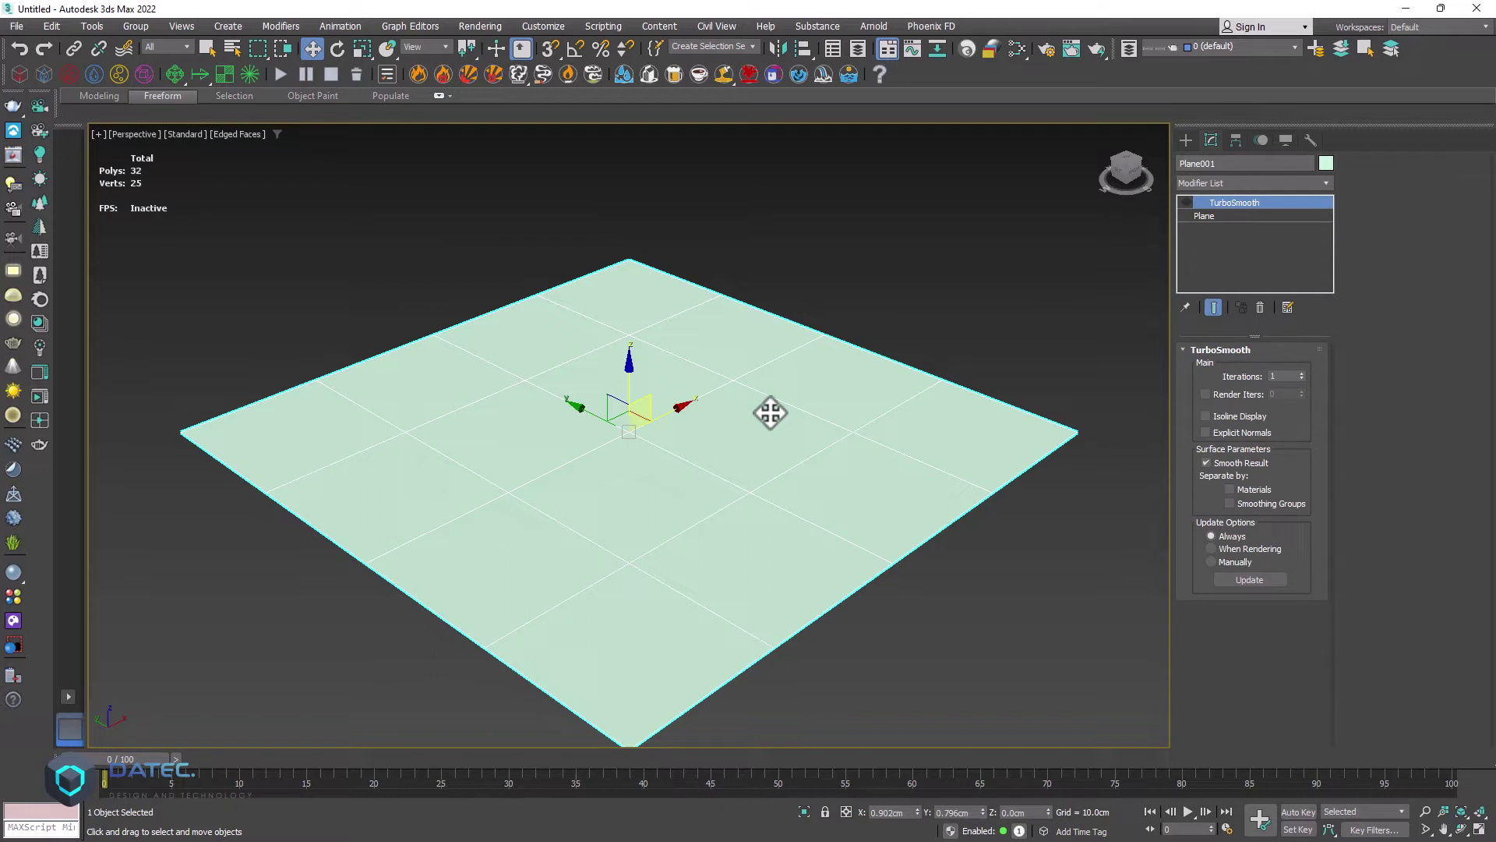
click(1187, 202)
click(1249, 414)
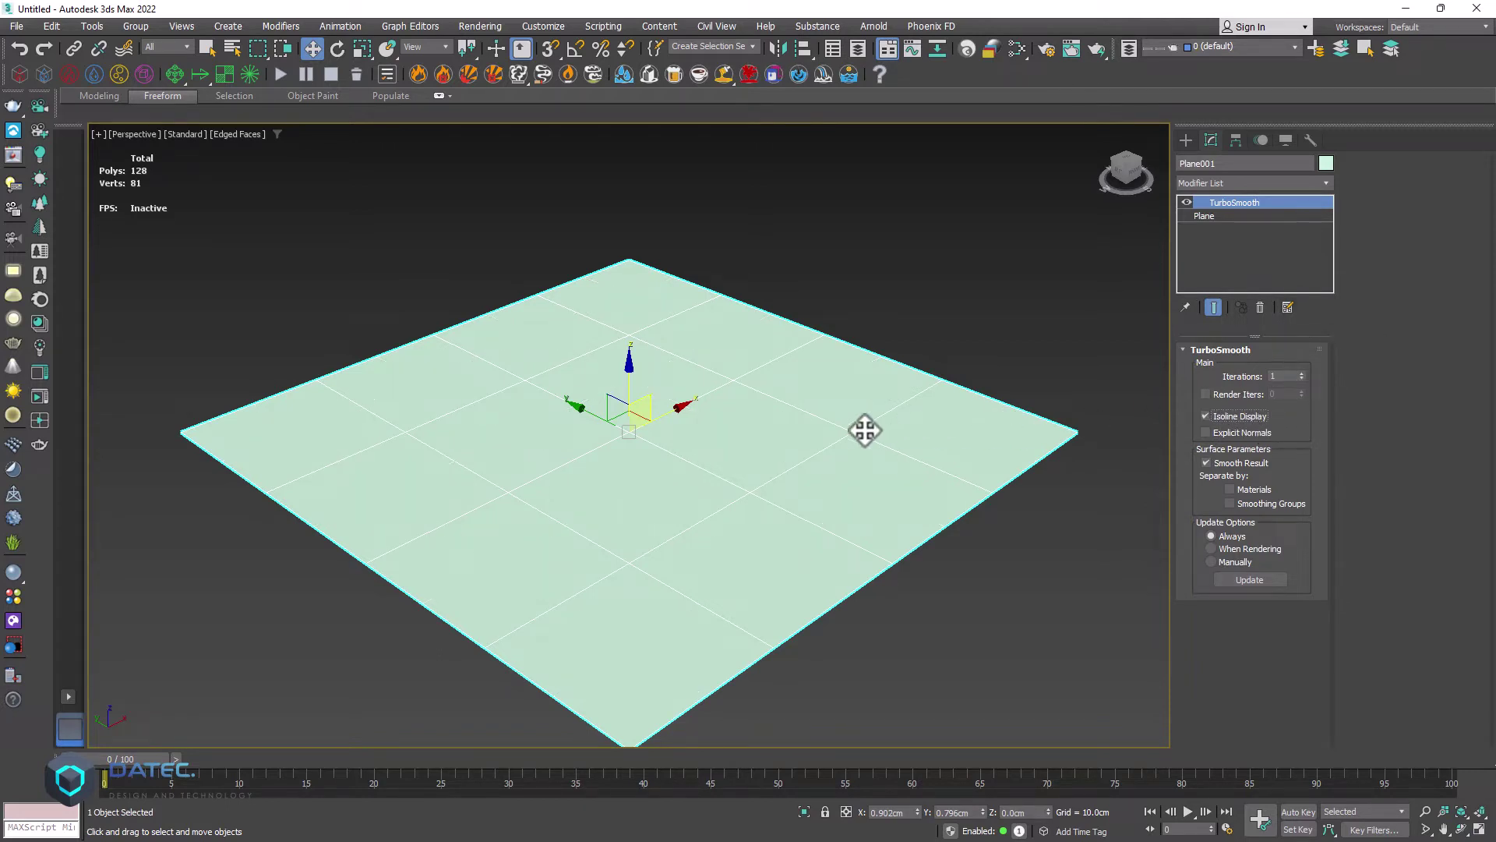
alt+middle_drag(818, 425, 725, 404)
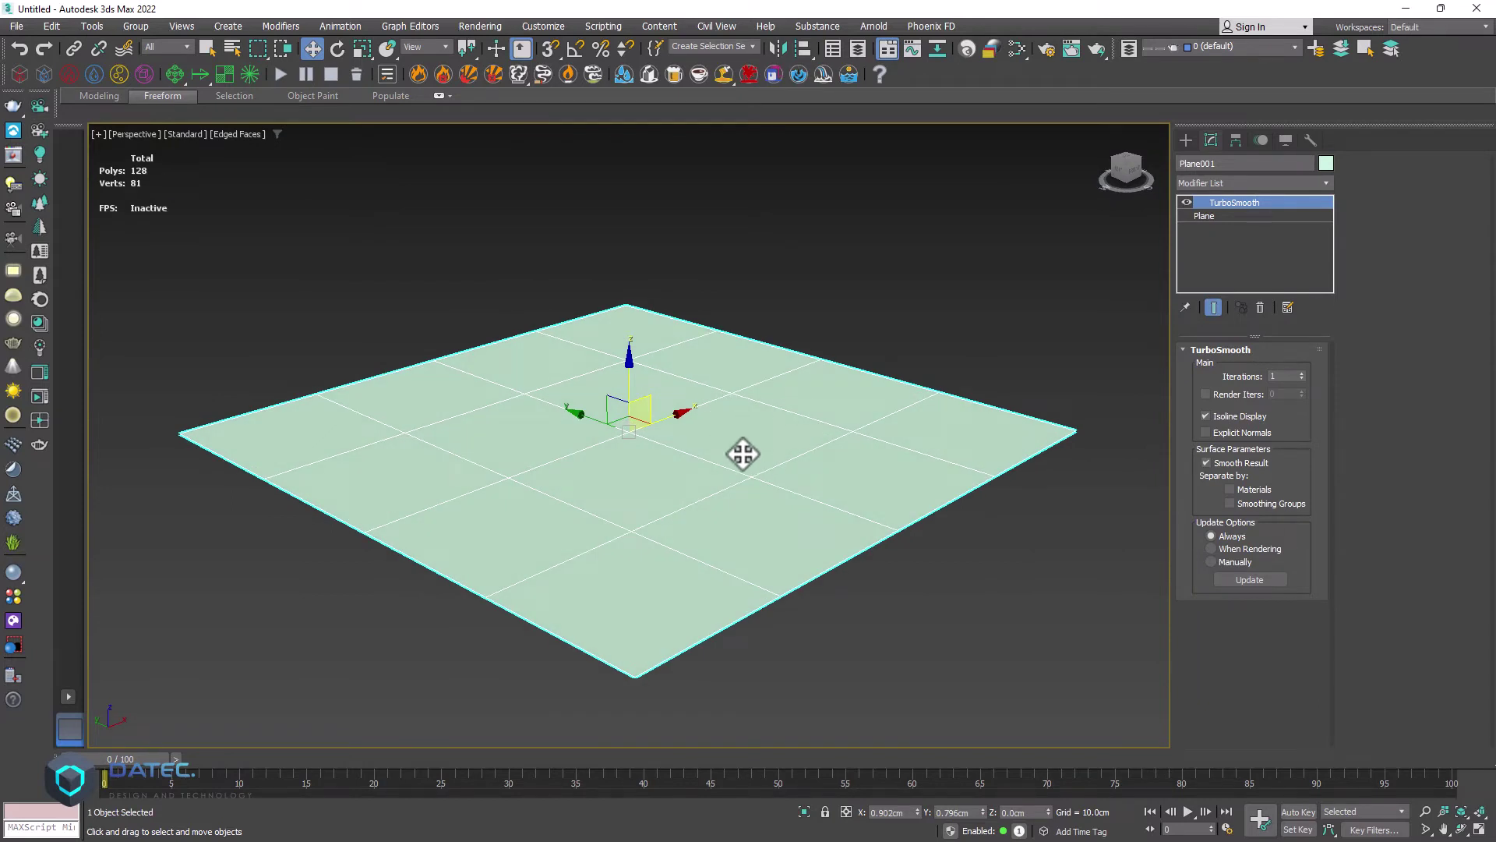
Step: Open the plane's display properties and orbit to a steeper view
click(1285, 142)
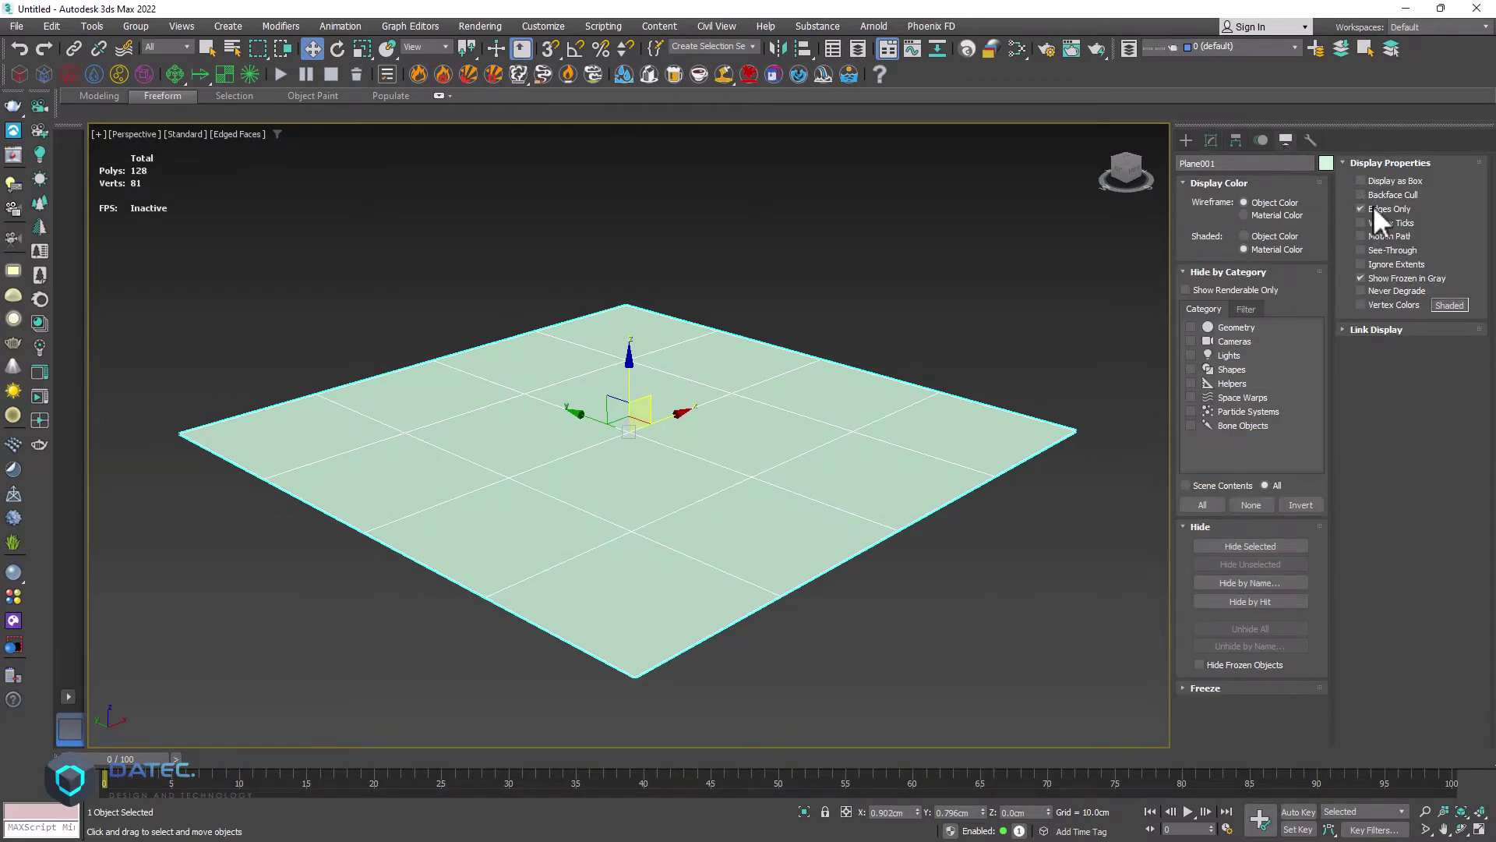
alt+middle_drag(936, 468, 811, 508)
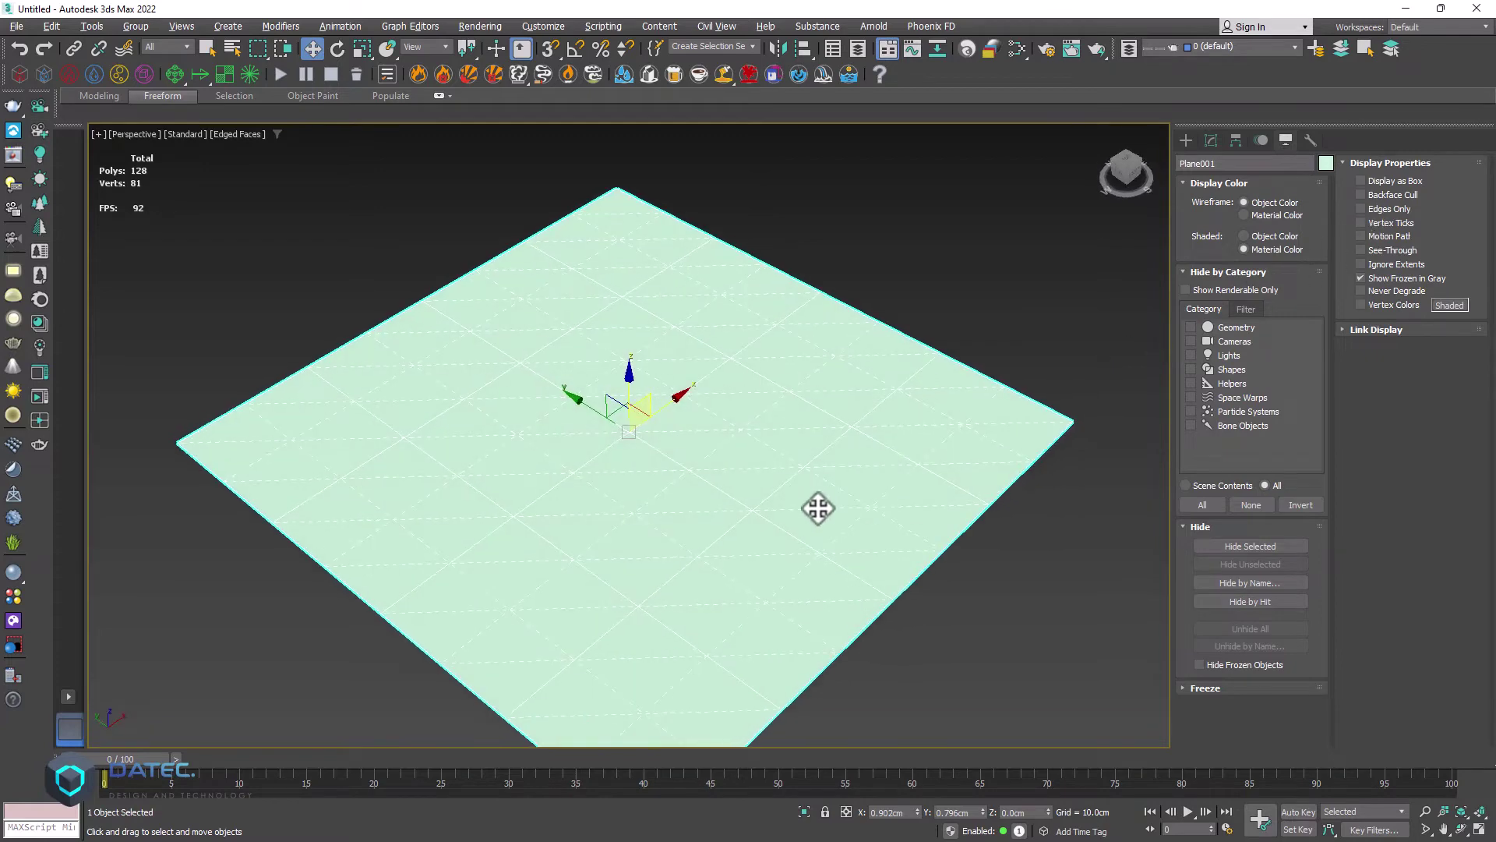
alt+middle_drag(788, 424, 770, 471)
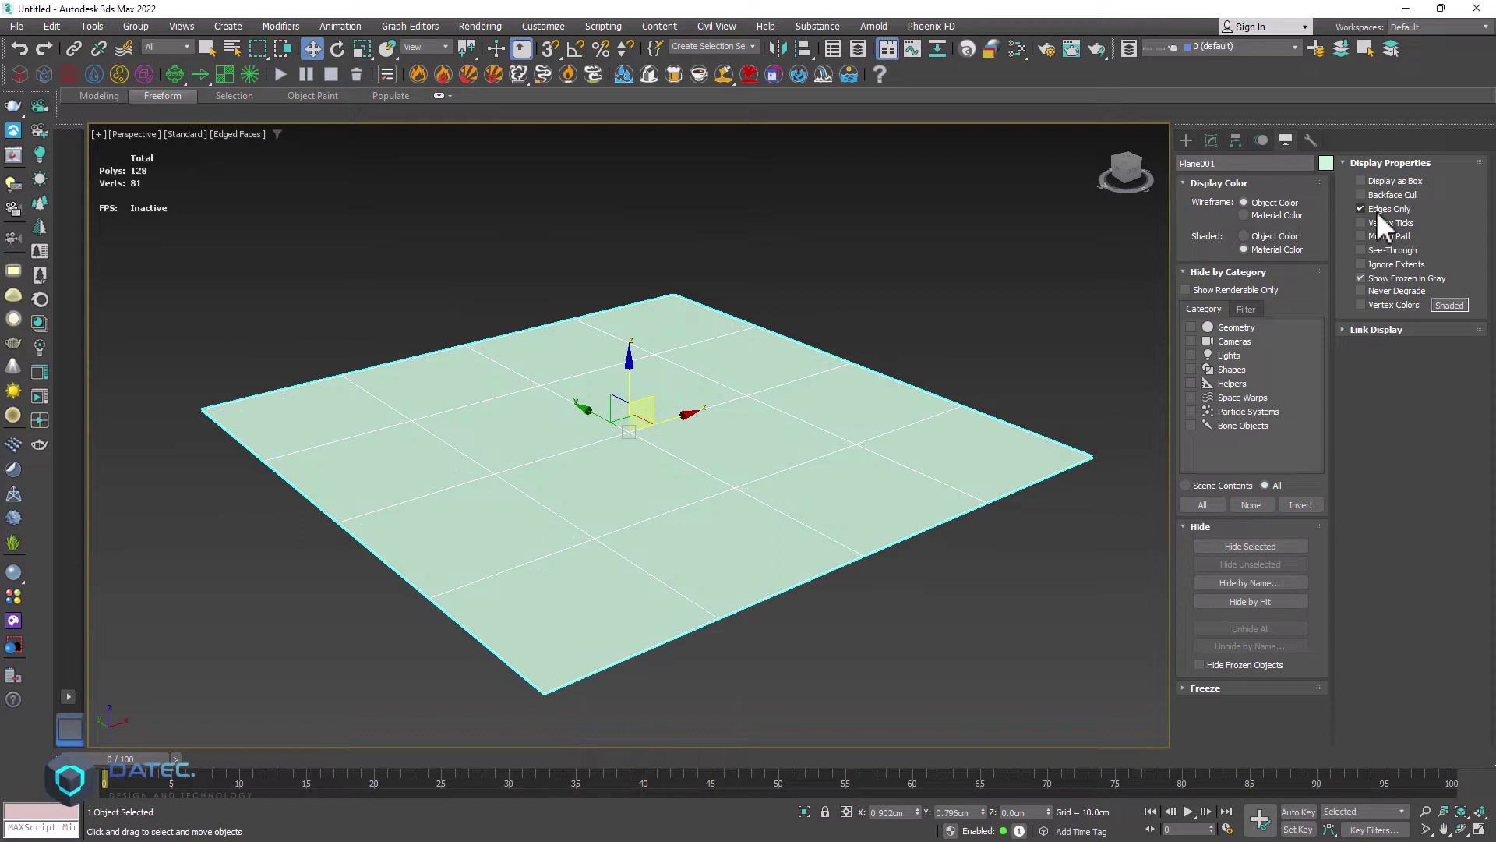
Step: Collapse the modifier stack down through TurboSmooth and confirm the warning
right_click(692, 379)
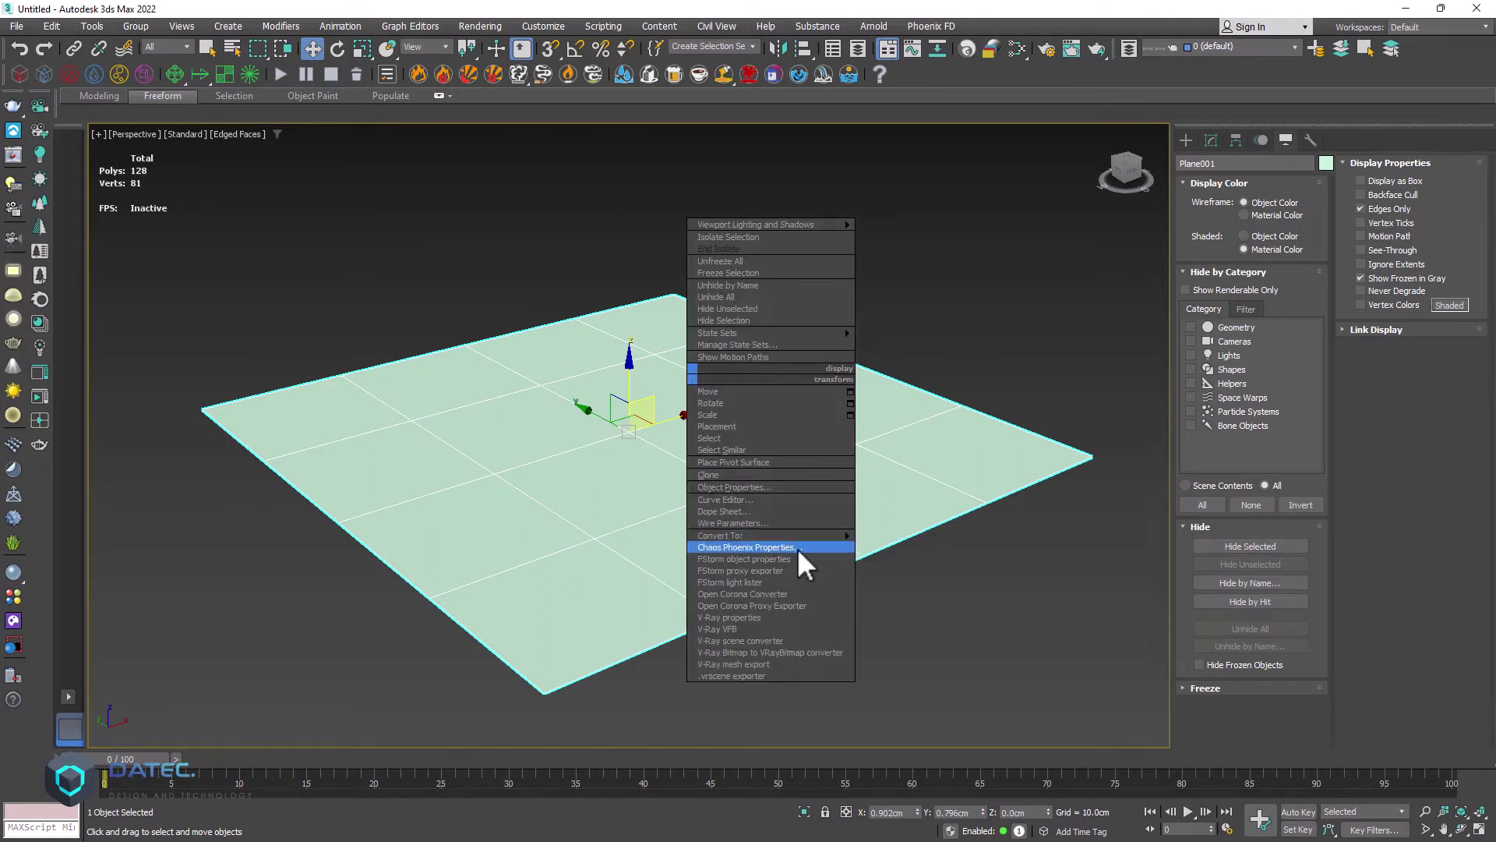
mouse_move(802, 536)
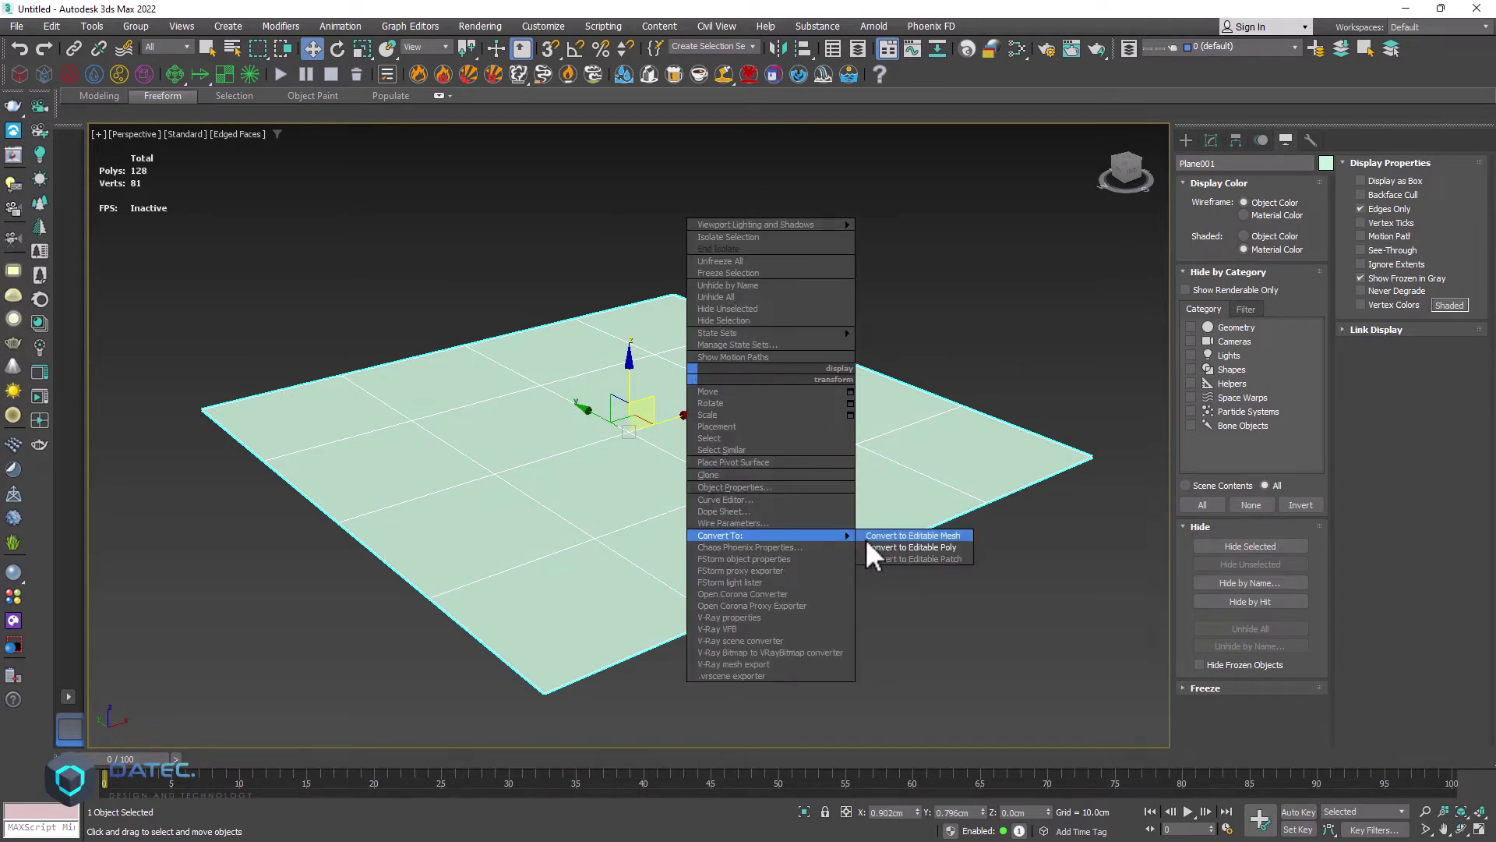
click(1211, 141)
click(1210, 142)
right_click(1228, 203)
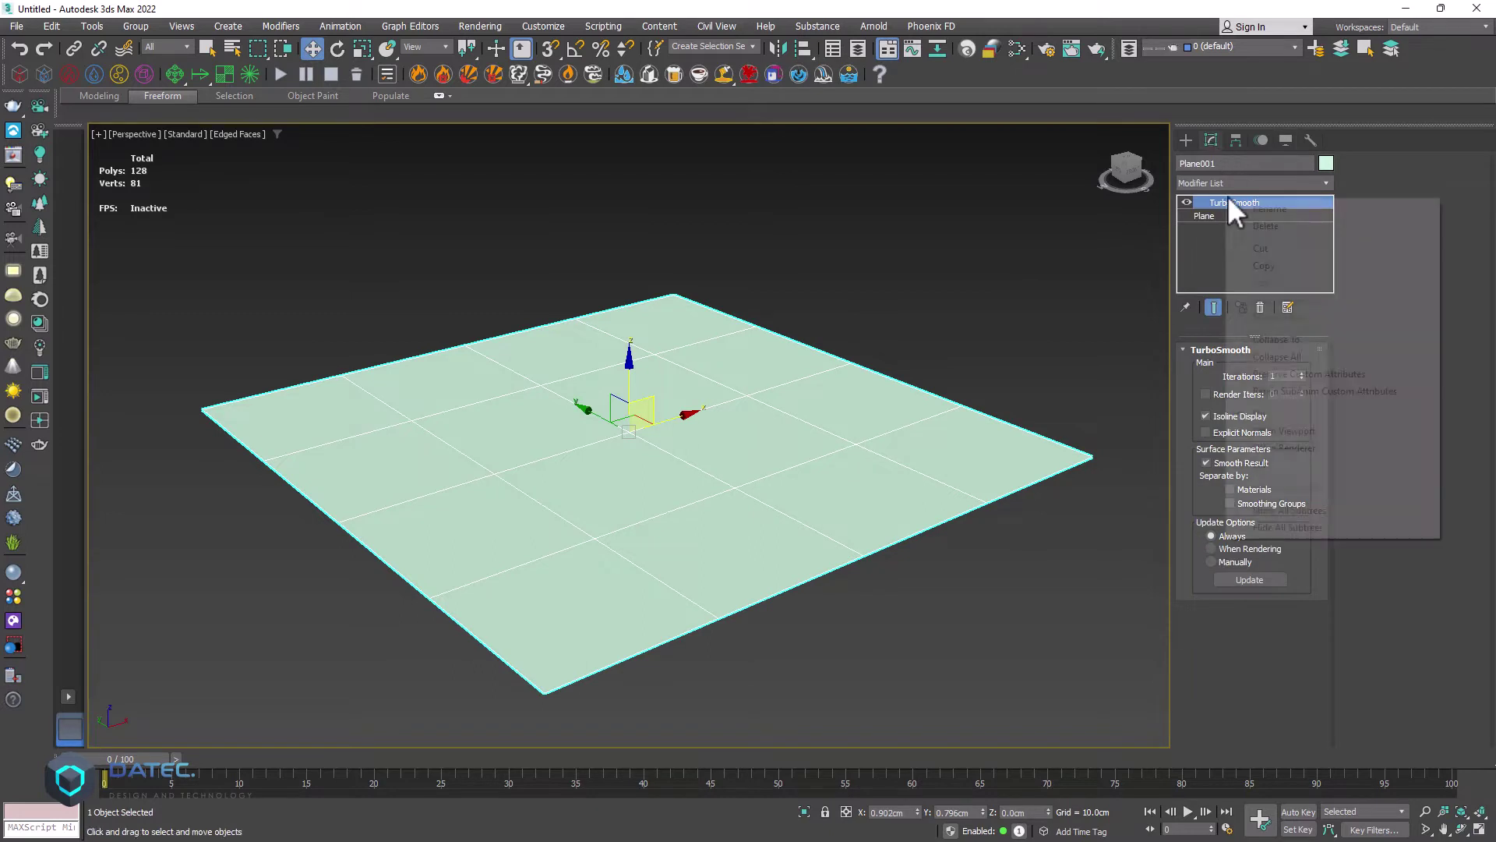
click(1270, 339)
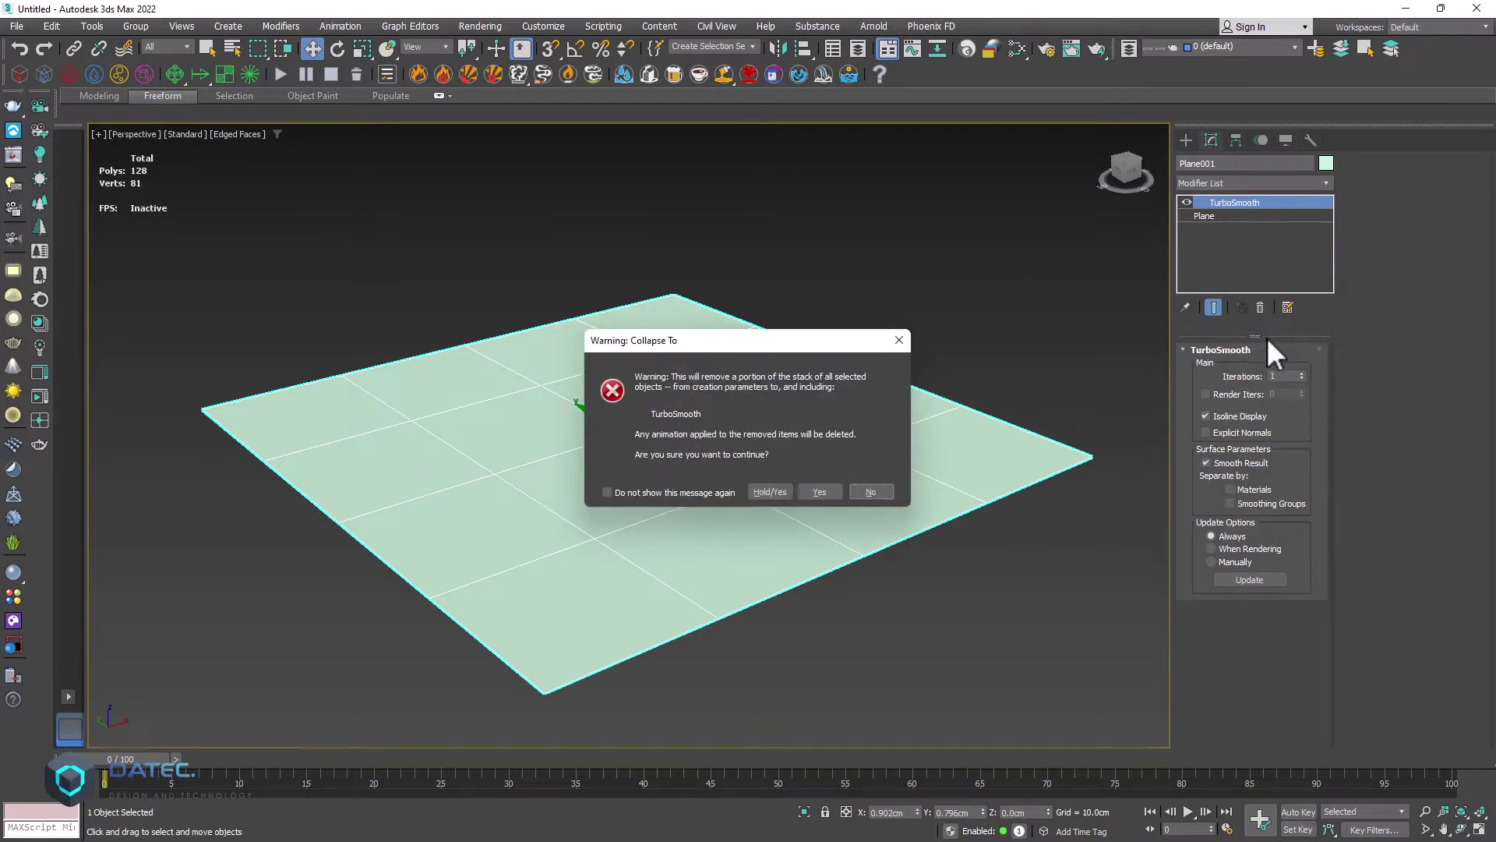
click(811, 487)
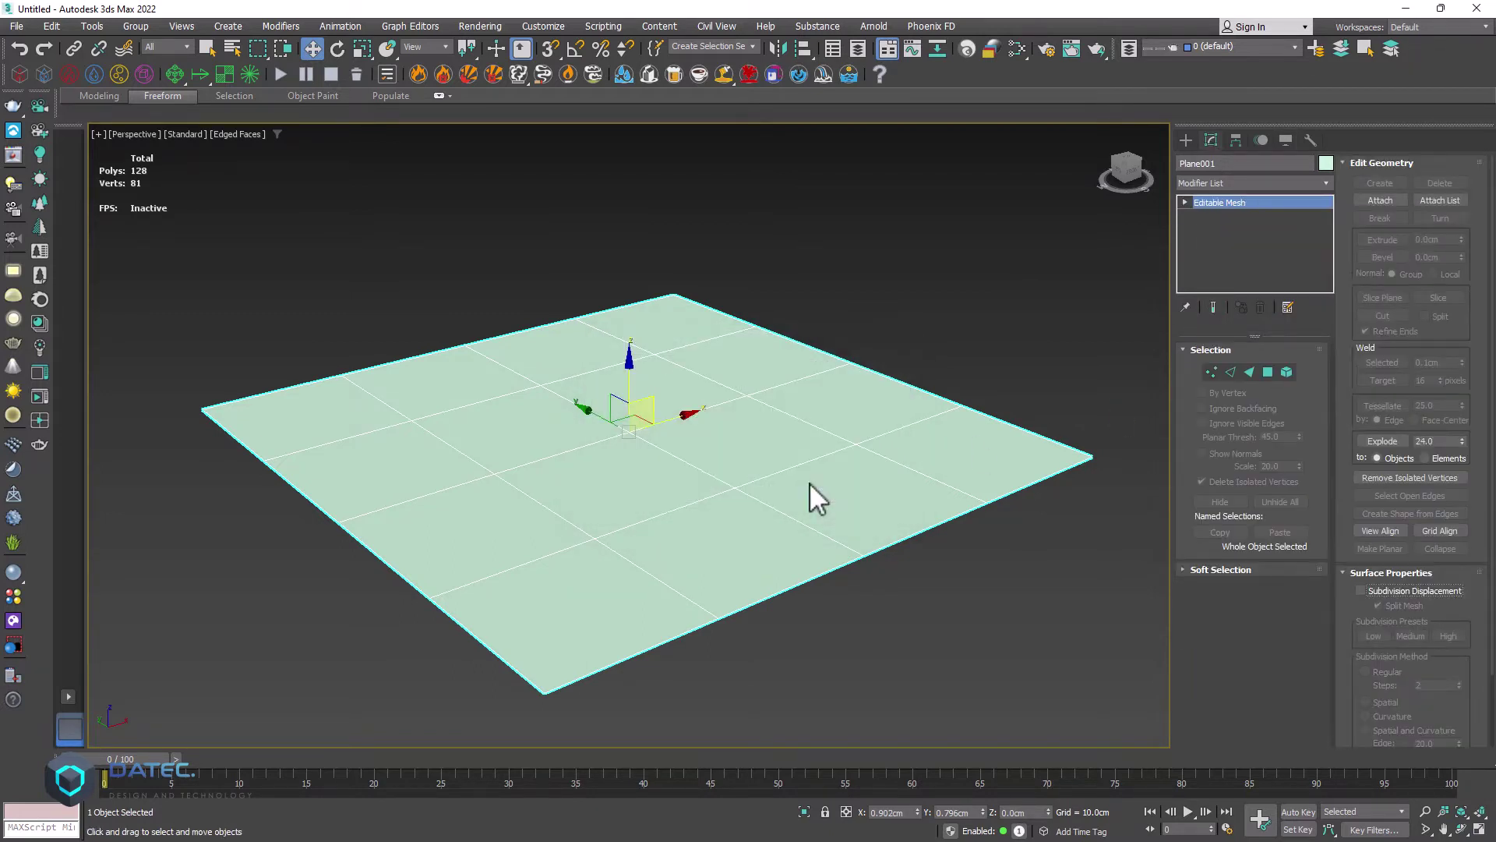
Step: Convert to Editable Poly to inspect its 16 quad faces in Vertex mode, then undo back to TurboSmooth
right_click(710, 375)
mouse_move(810, 535)
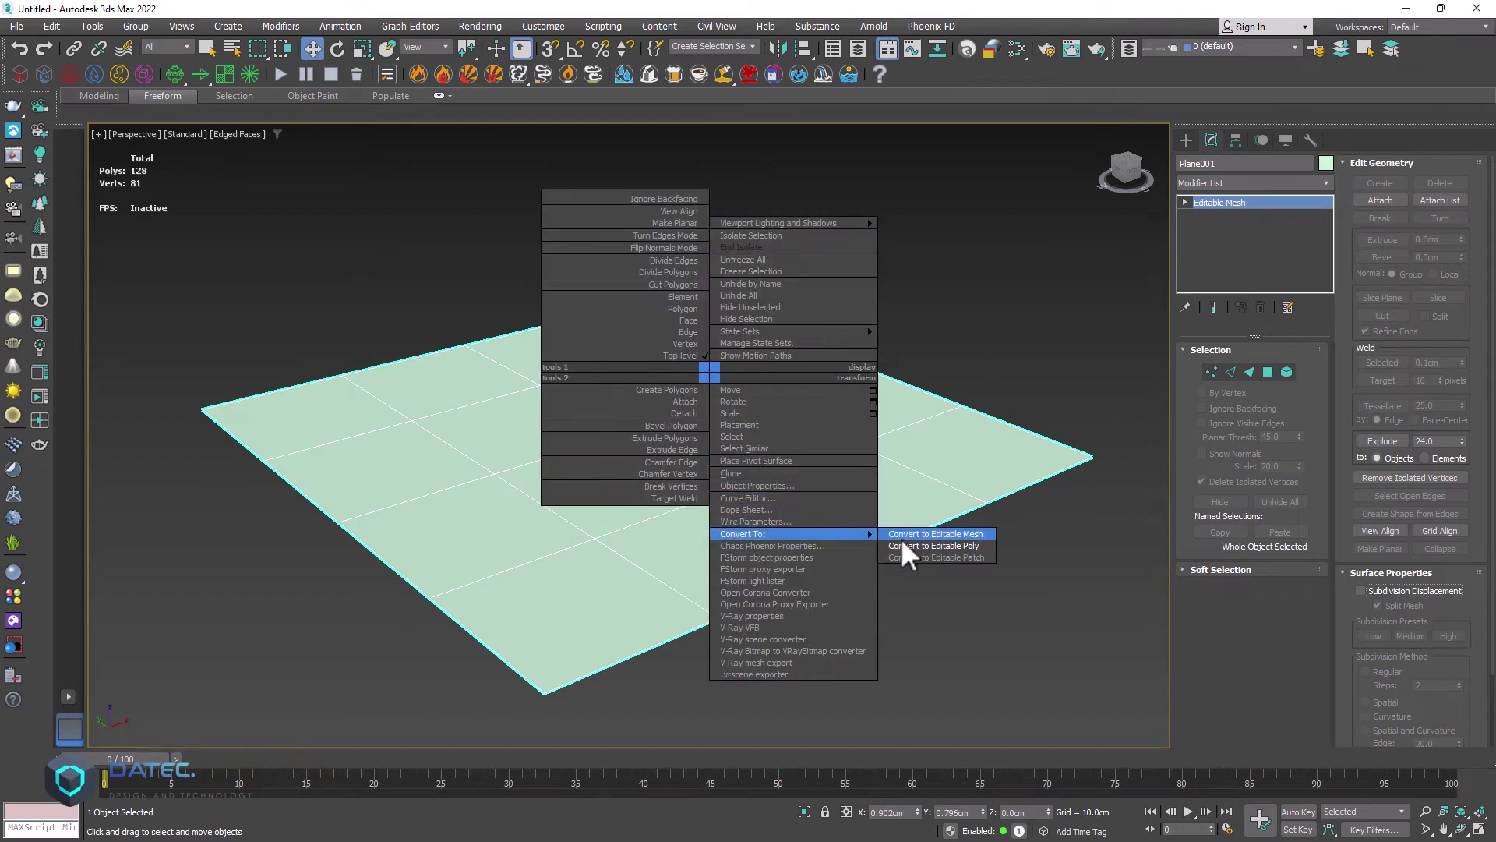
click(901, 546)
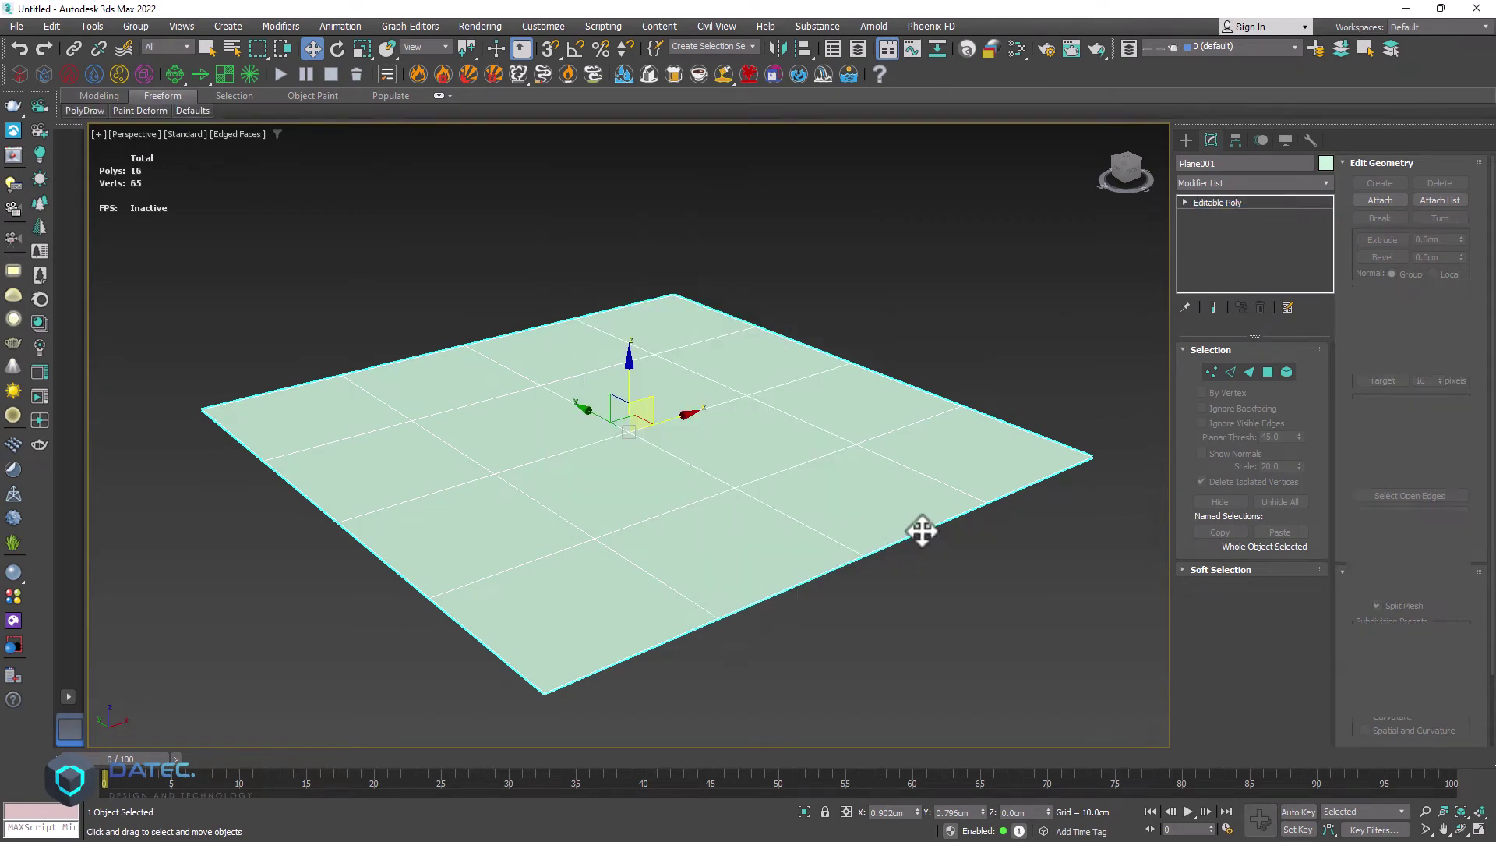
click(1210, 368)
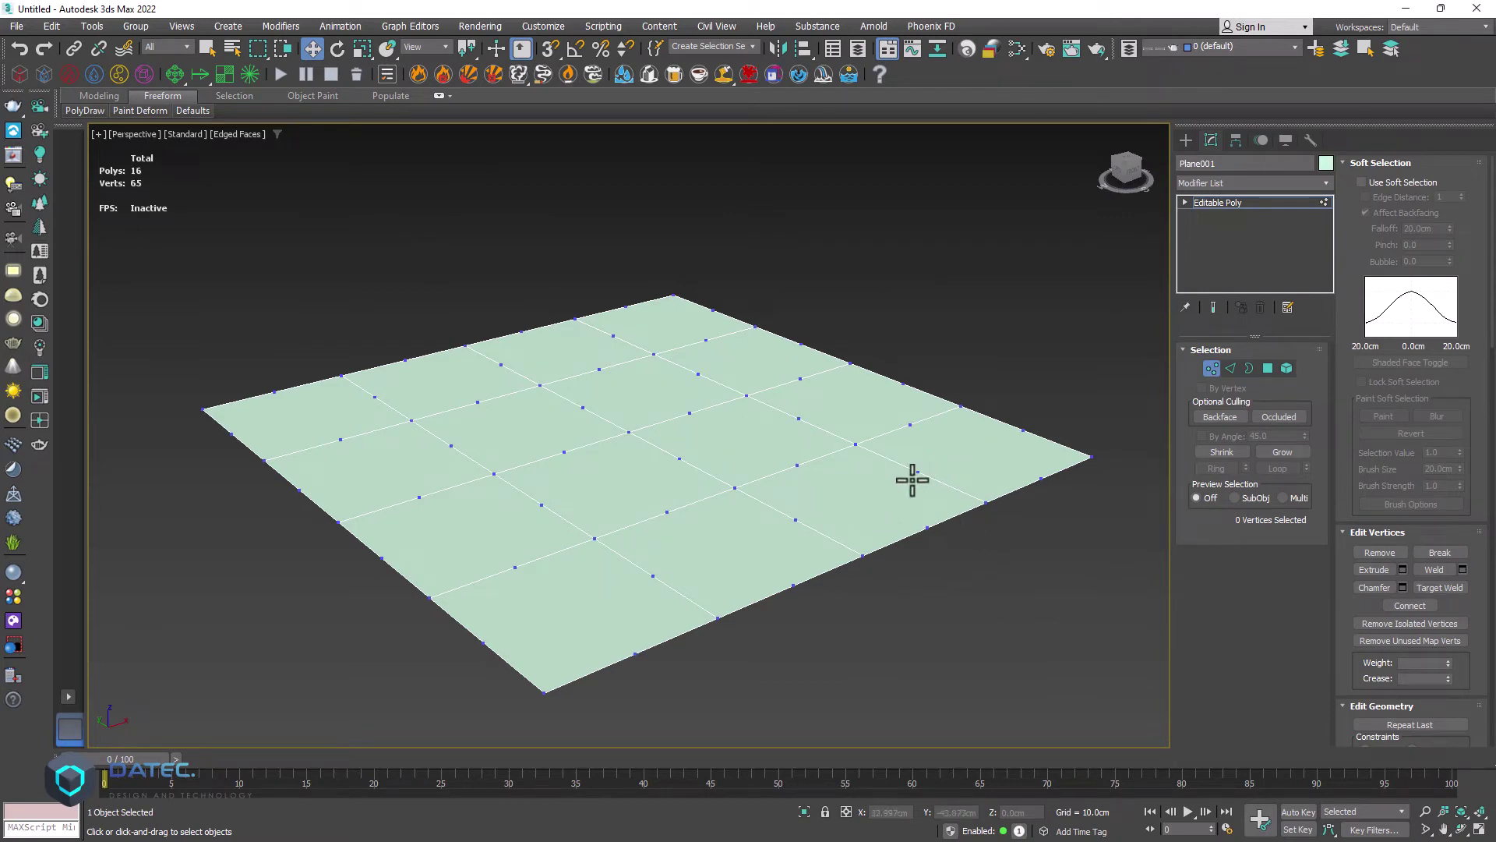
alt+middle_drag(908, 477, 737, 457)
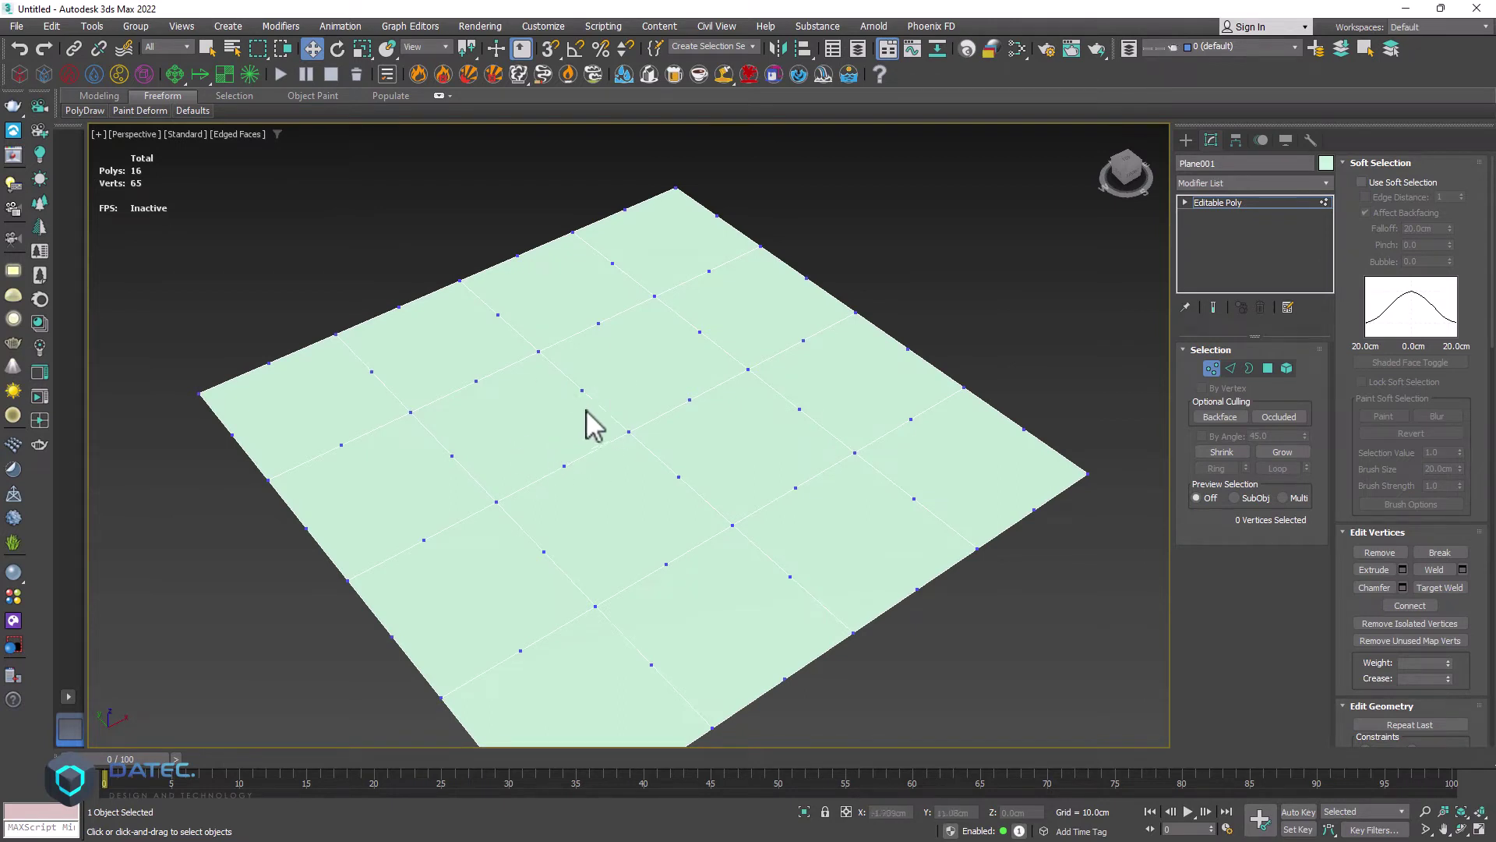
key(ctrl+z)
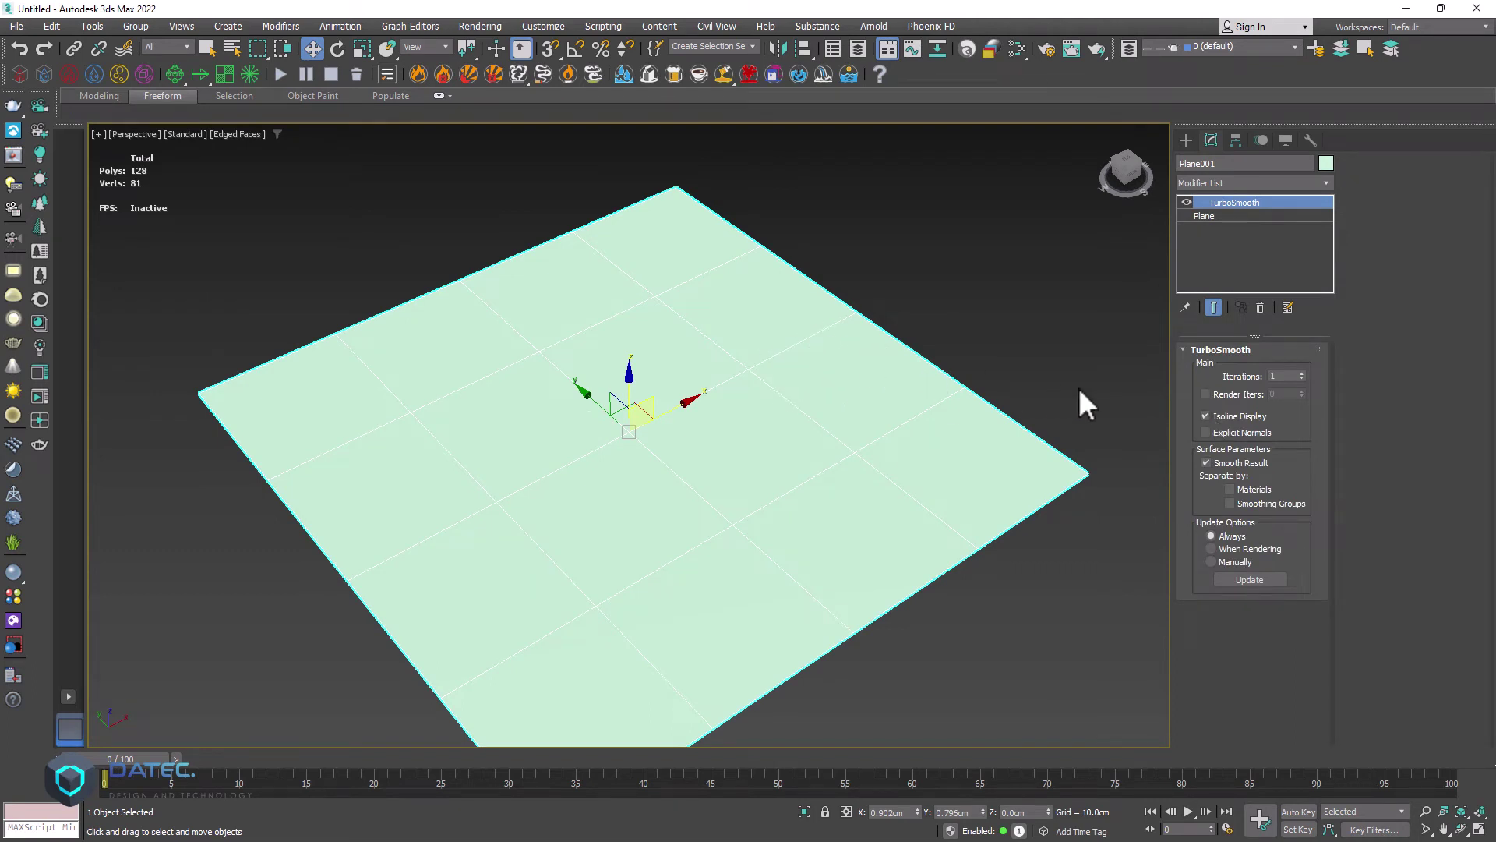
Step: Turn off Isoline Display, delete the plane and show the home grid
click(1233, 415)
key(Delete)
key(g)
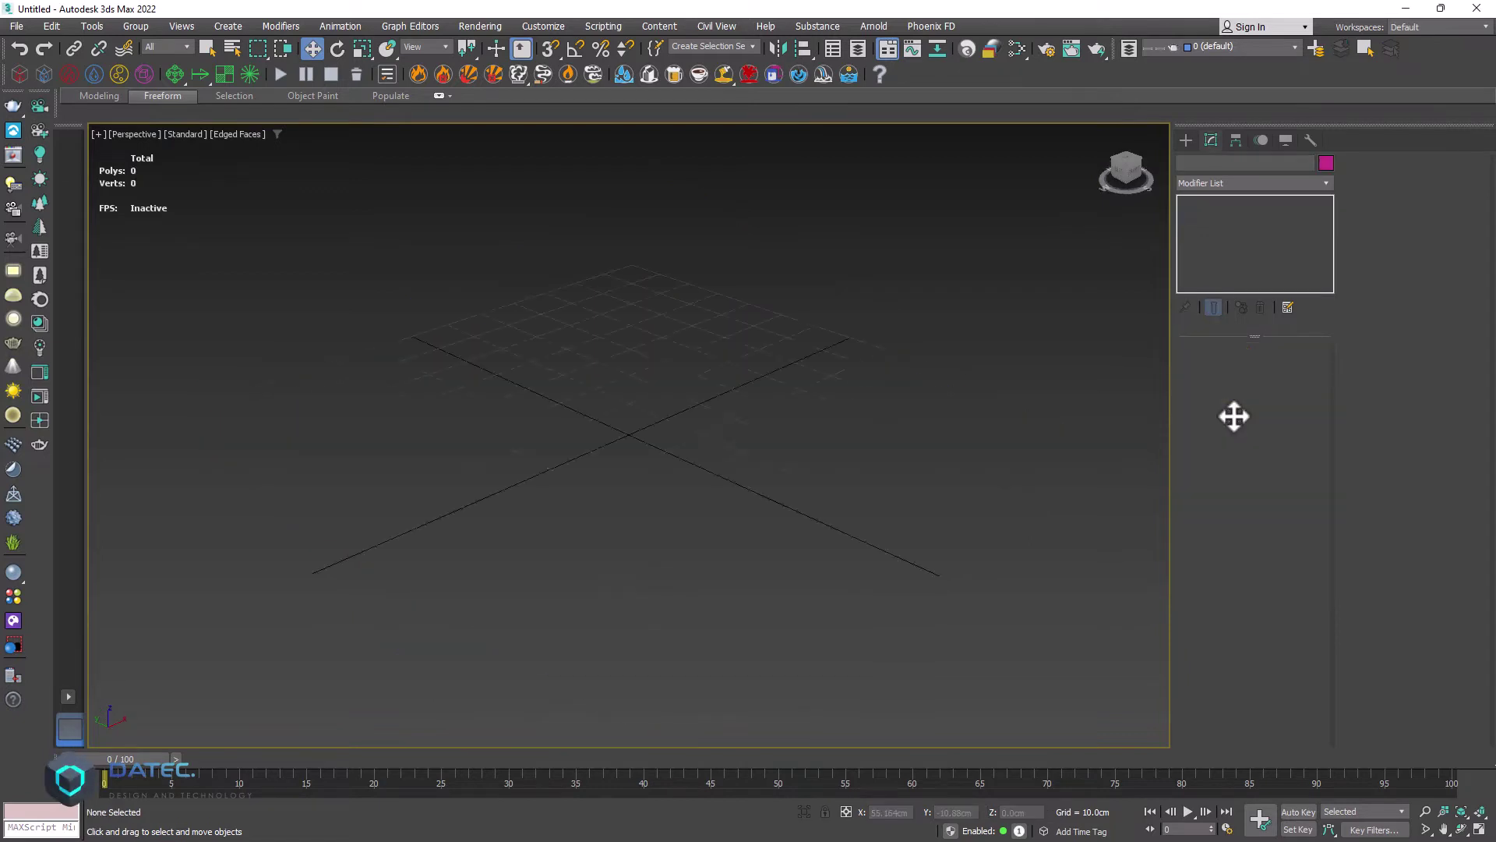
Step: Create a 32-segment sphere of radius 38.555 cm at the grid centre
click(1185, 140)
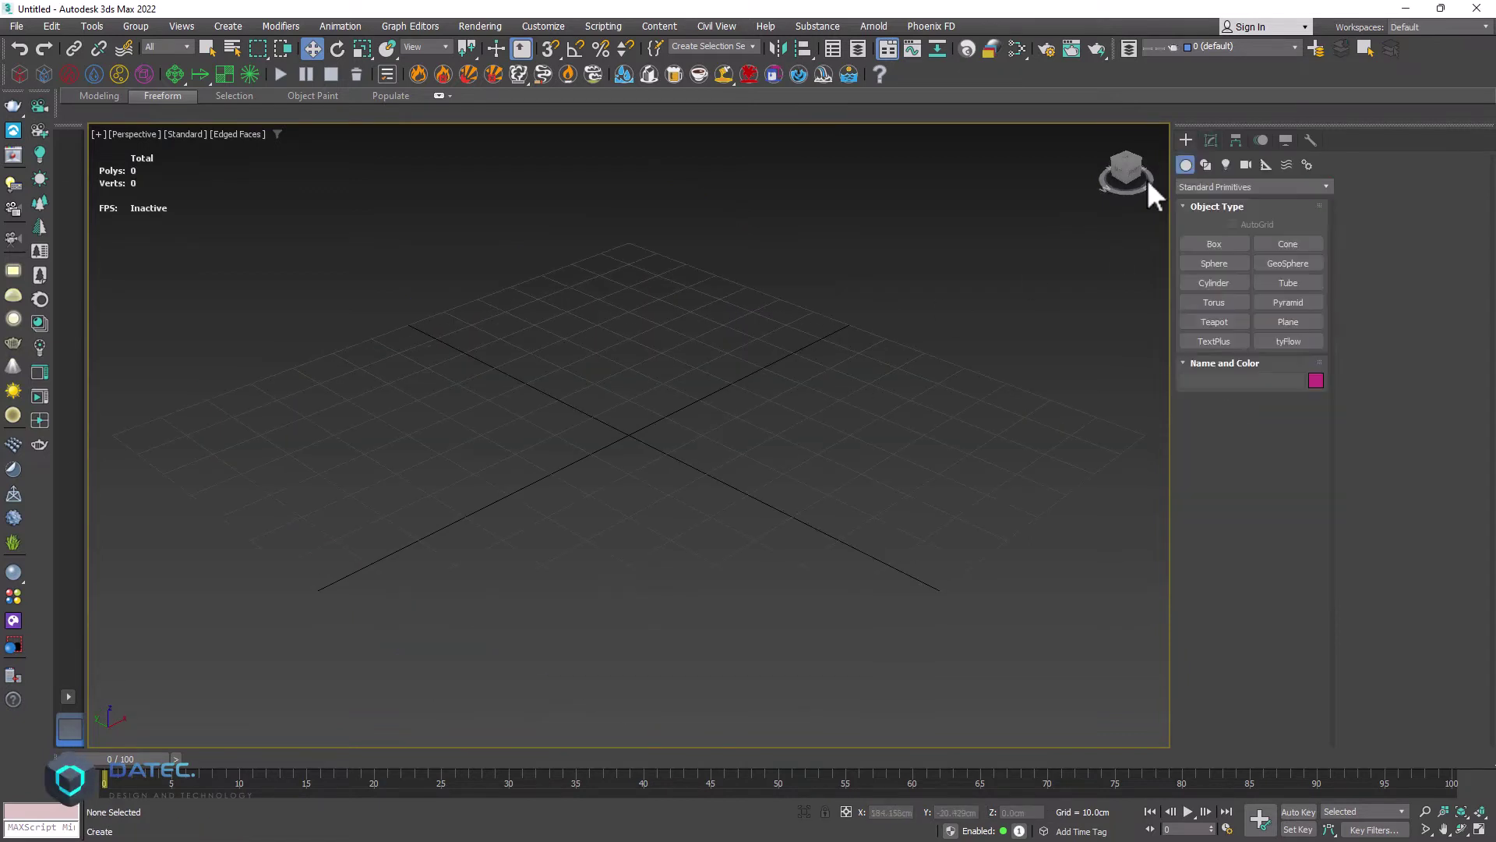
click(1205, 268)
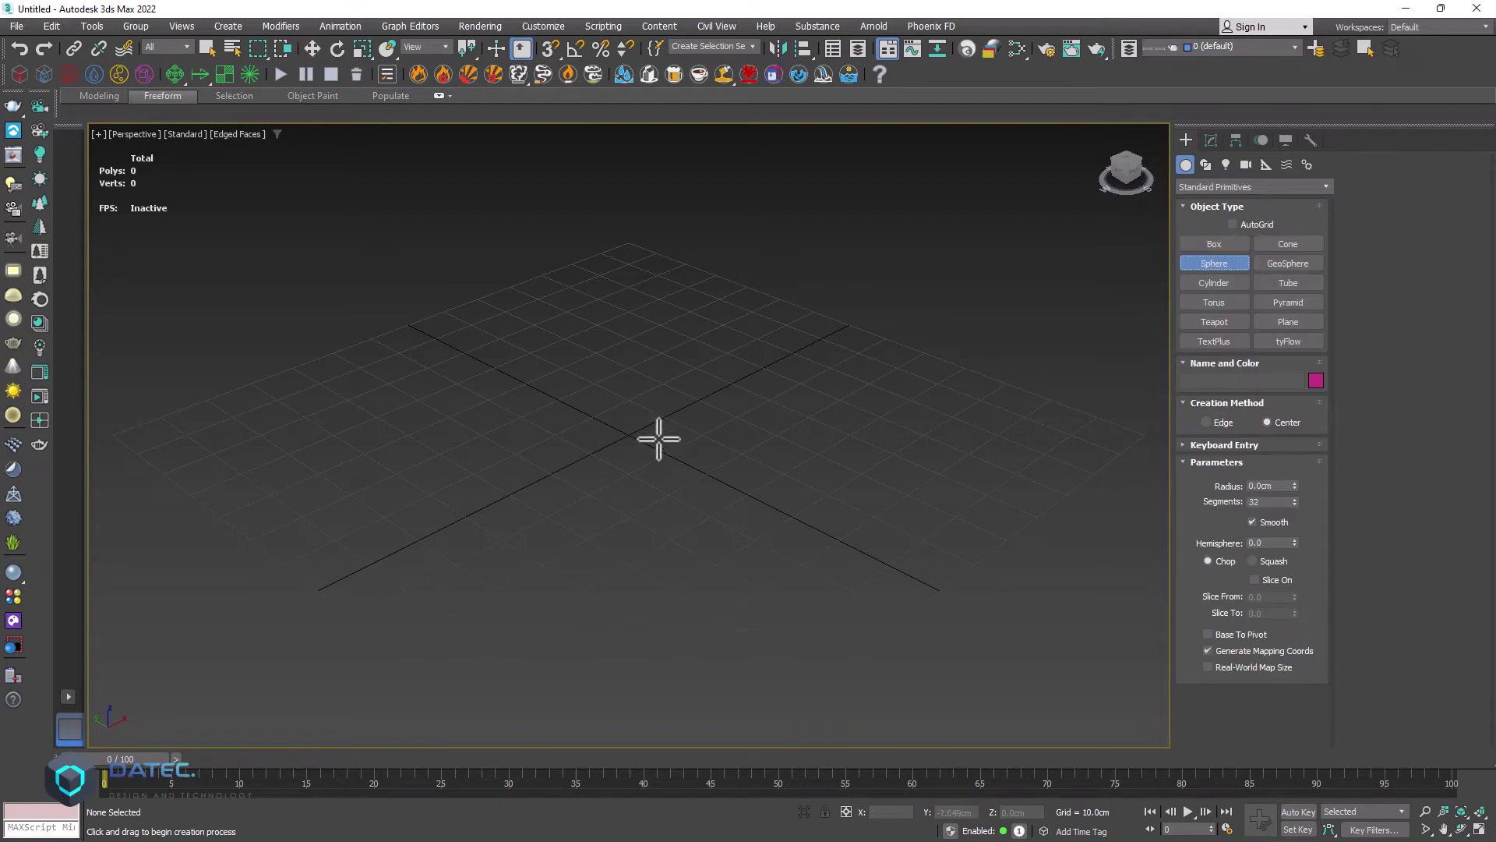
drag(631, 429, 591, 540)
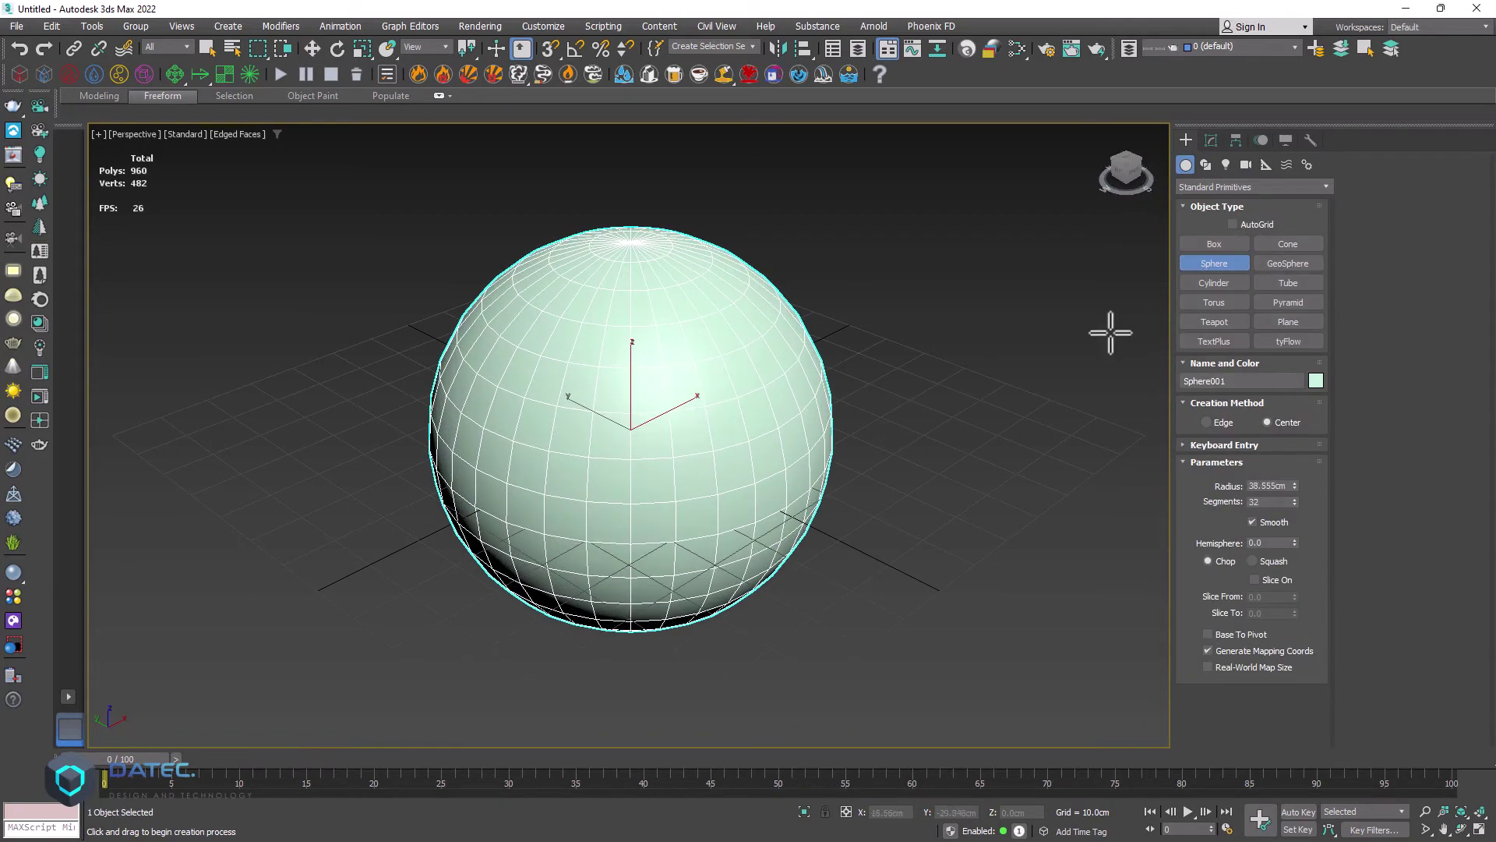
click(1314, 382)
Step: Colour the sphere blue-violet purple
click(811, 382)
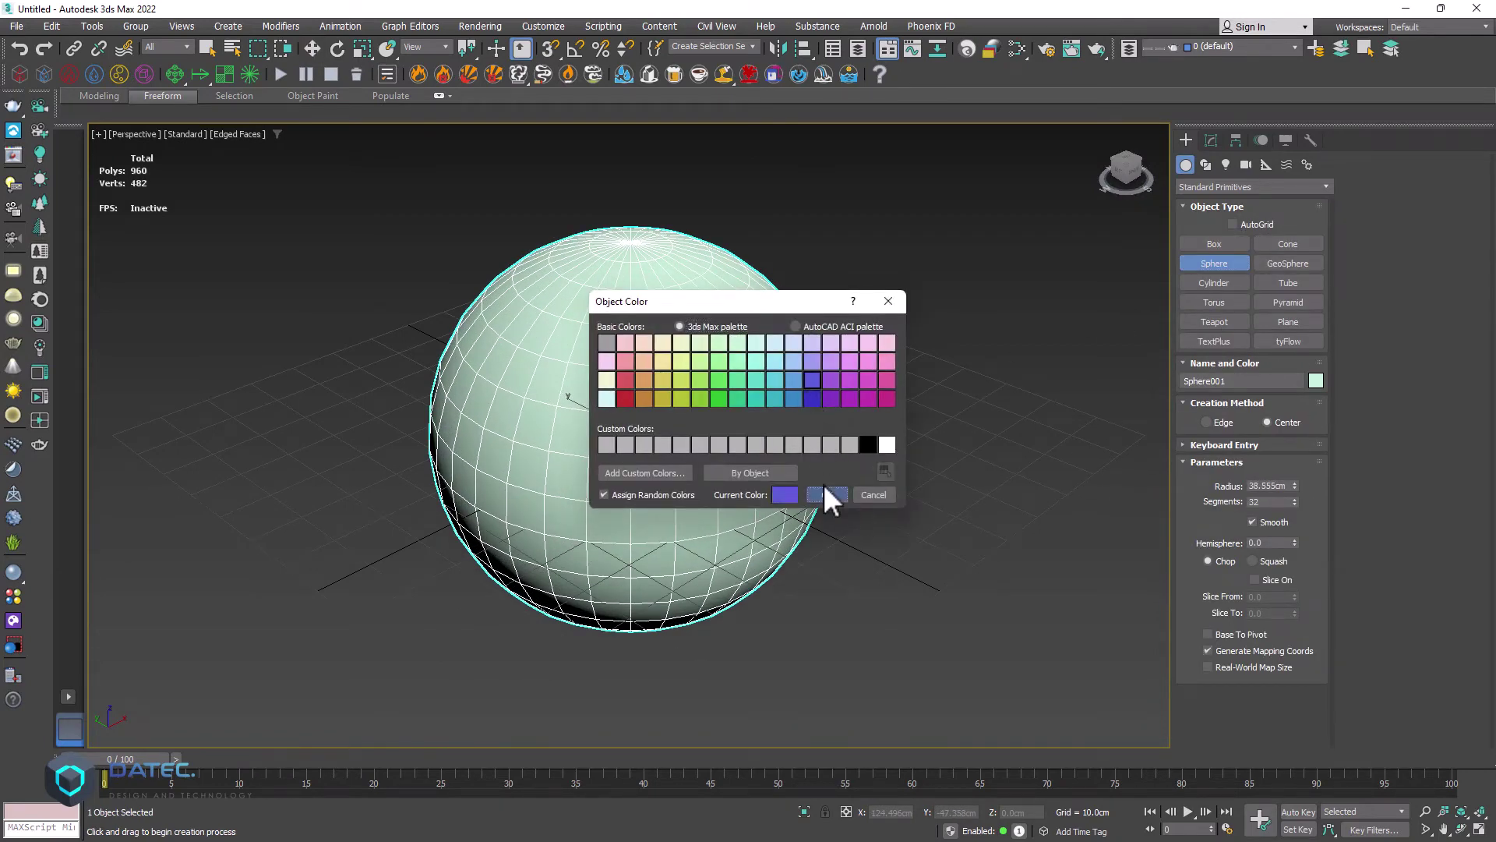
click(826, 494)
key(w)
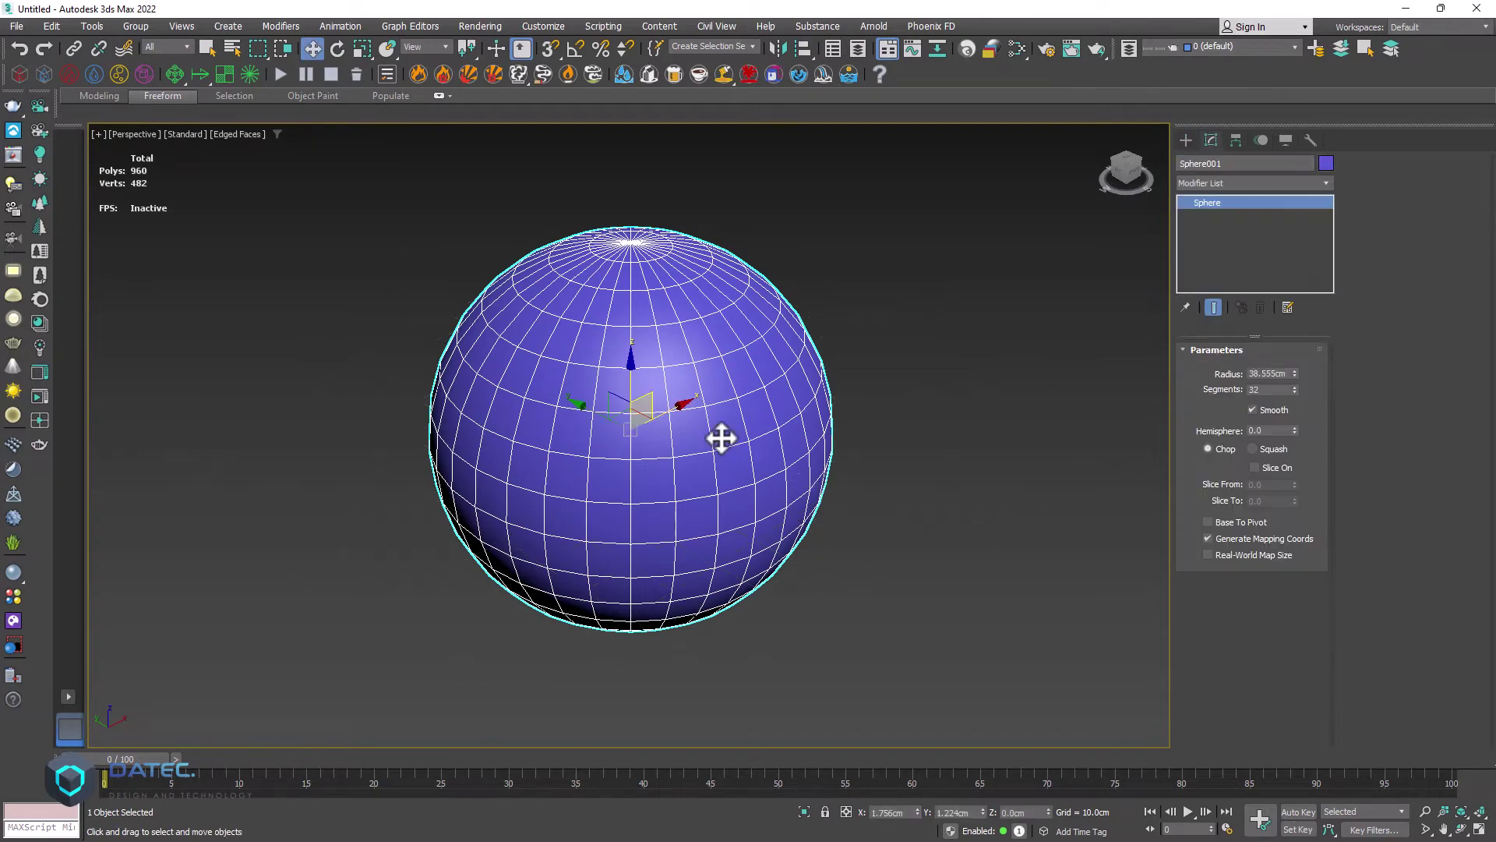
Step: Convert the sphere to an Editable Mesh
right_click(720, 439)
mouse_move(843, 506)
click(877, 528)
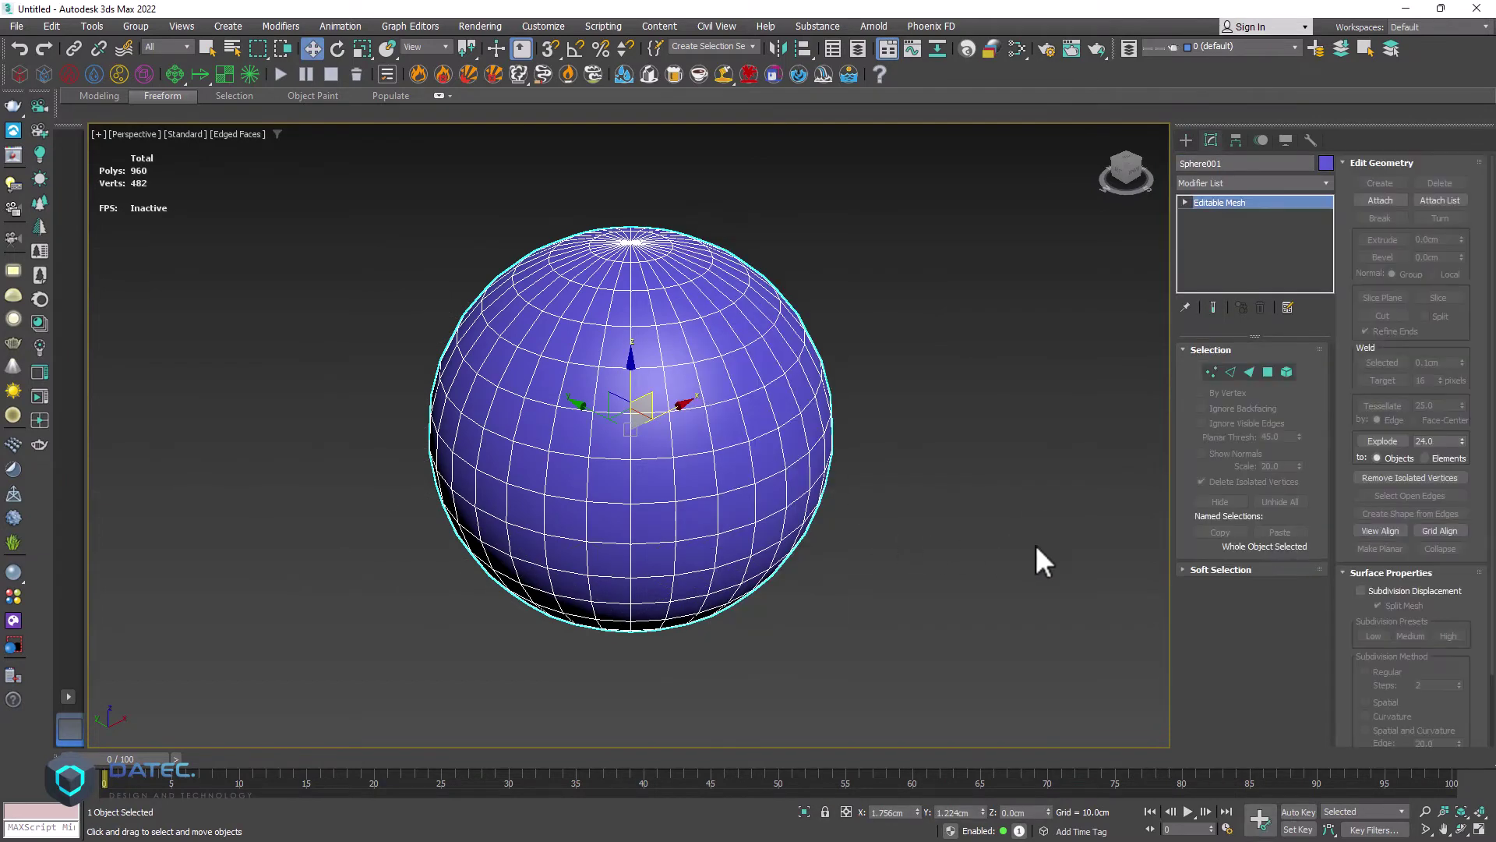
scroll(1331, 368, down, 2)
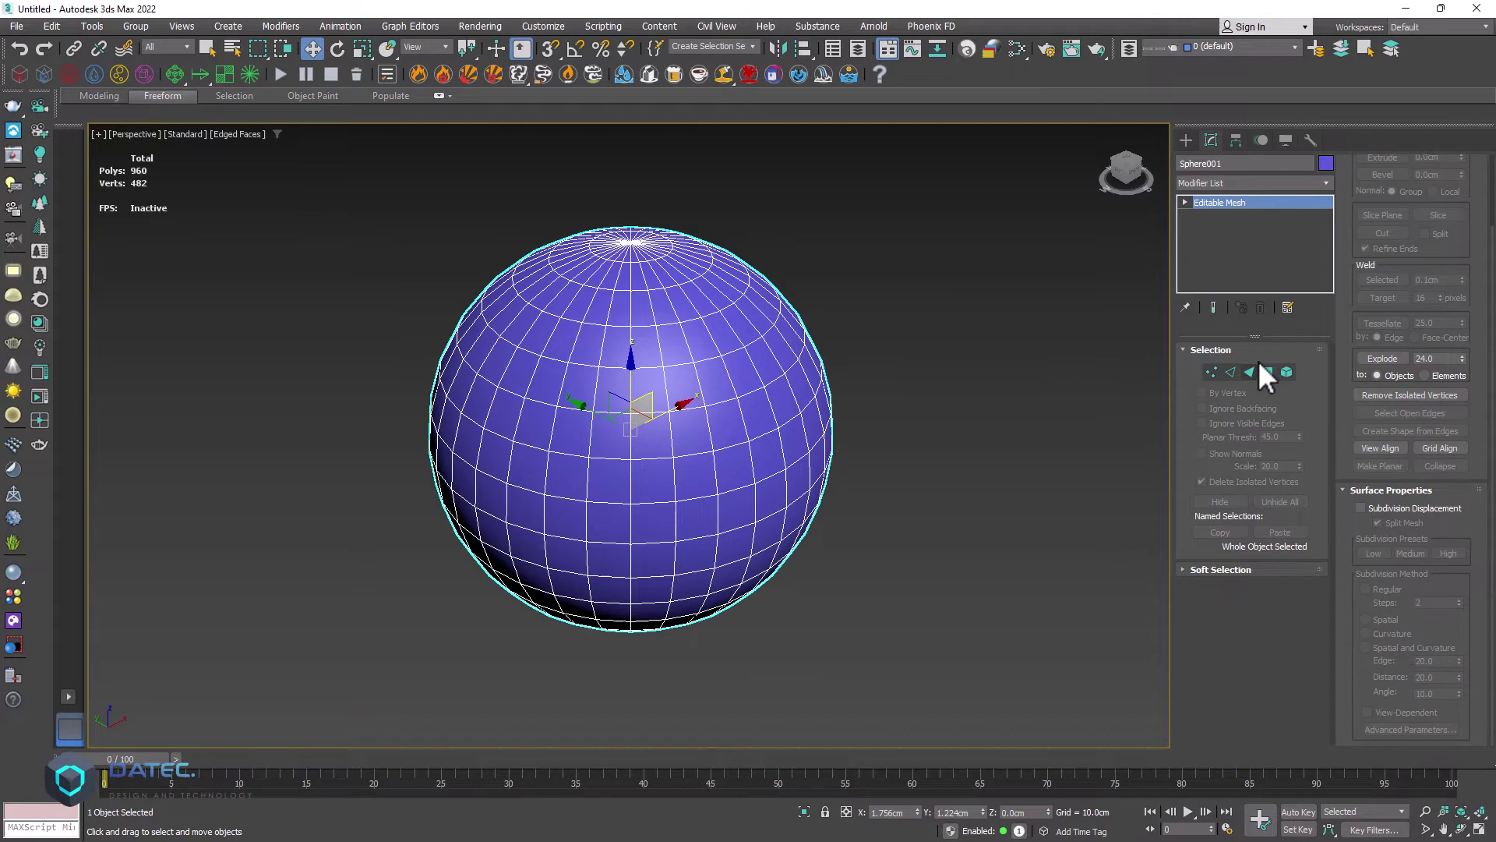
Step: In Edge mode, apply Auto Edge at 15.0 to hide the sphere's edges
click(1232, 372)
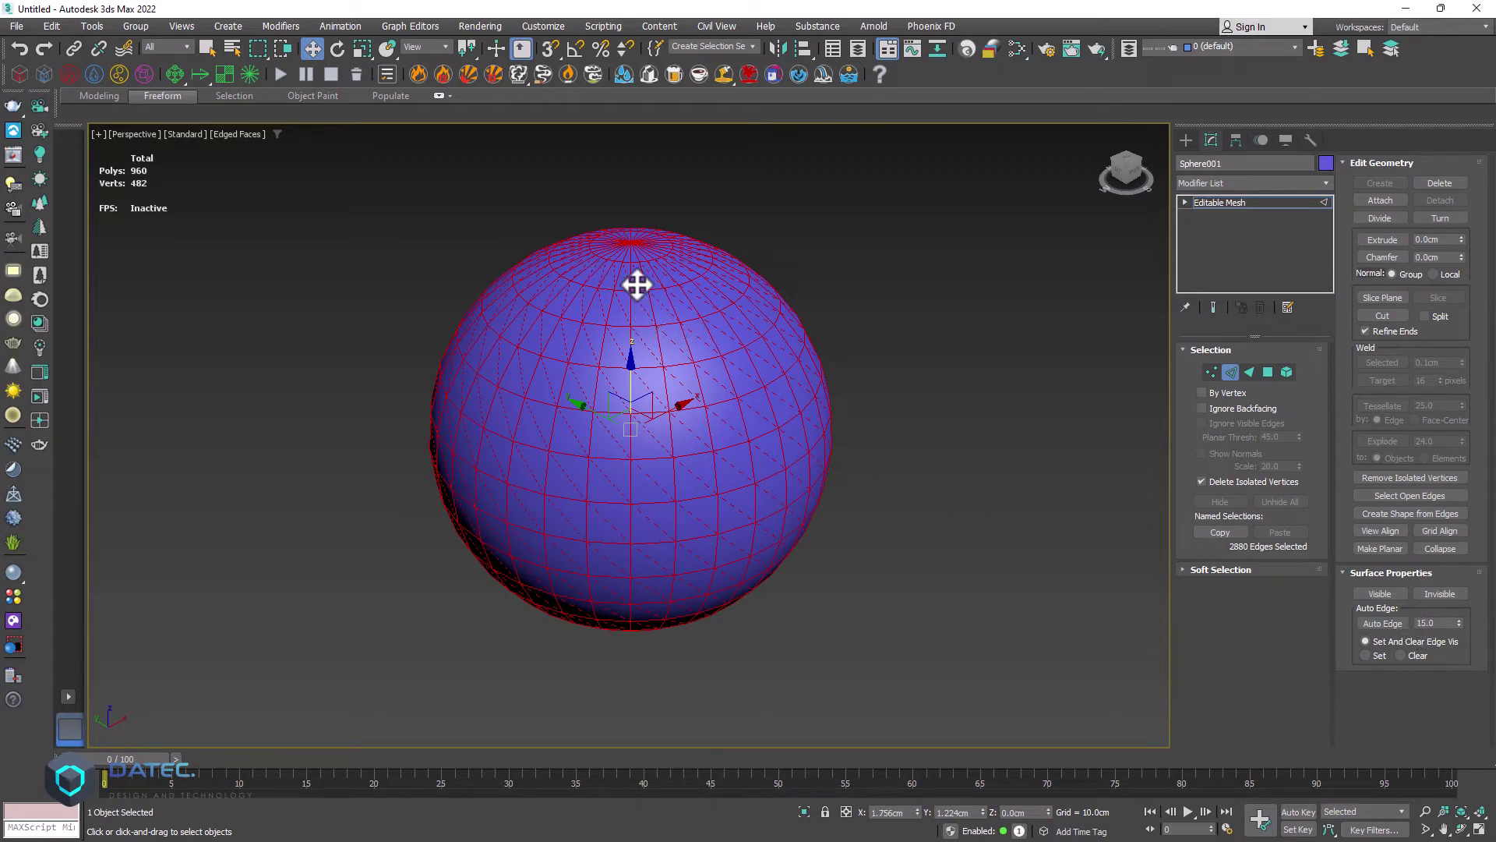
scroll(633, 282, up, 2)
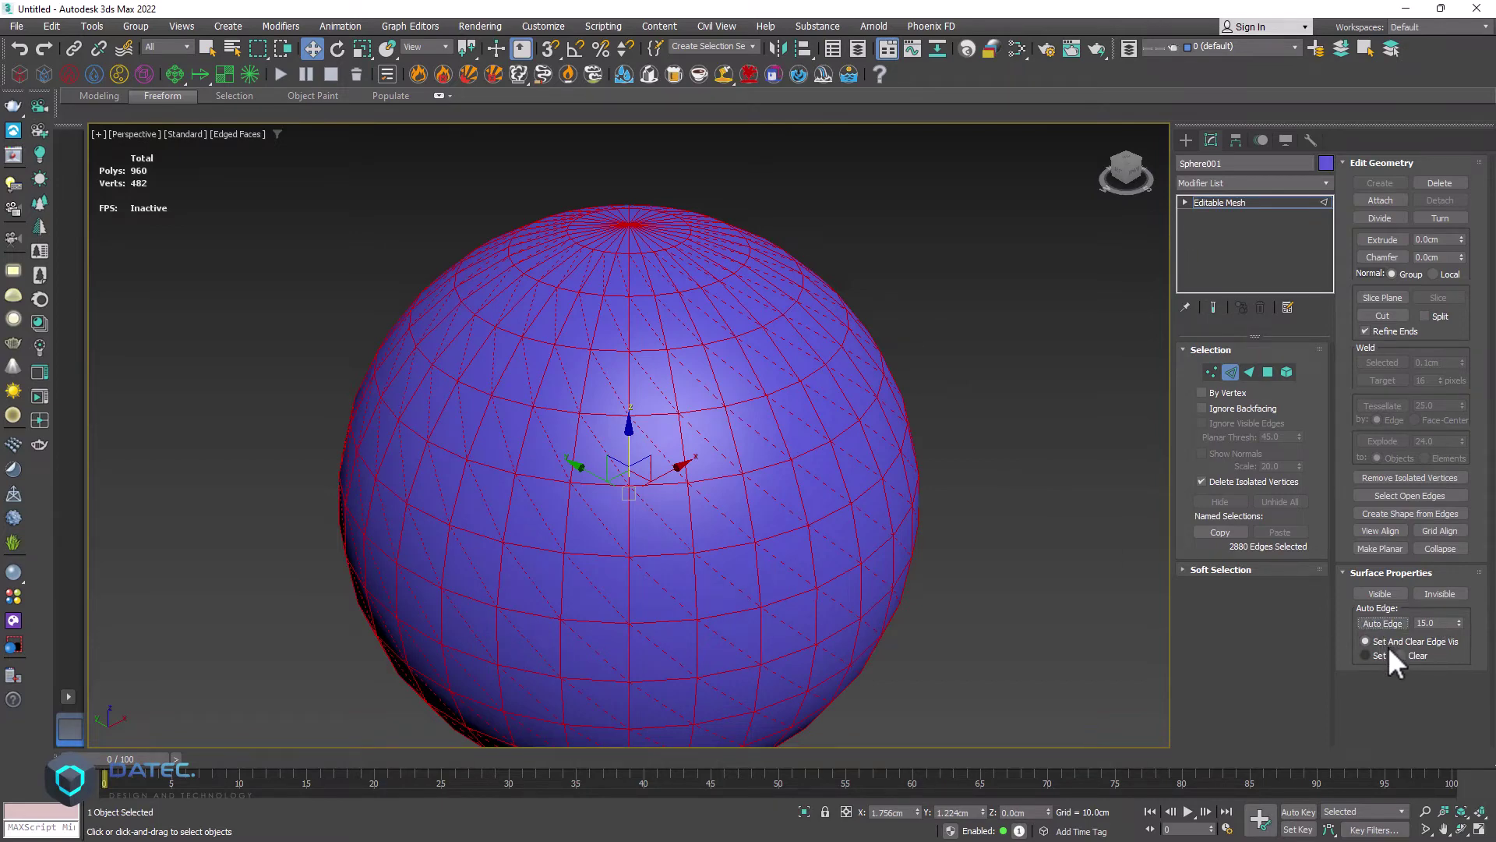
click(1398, 622)
mouse_move(809, 491)
alt+middle_down()
mouse_move(755, 384)
mouse_move(655, 360)
alt+middle_up()
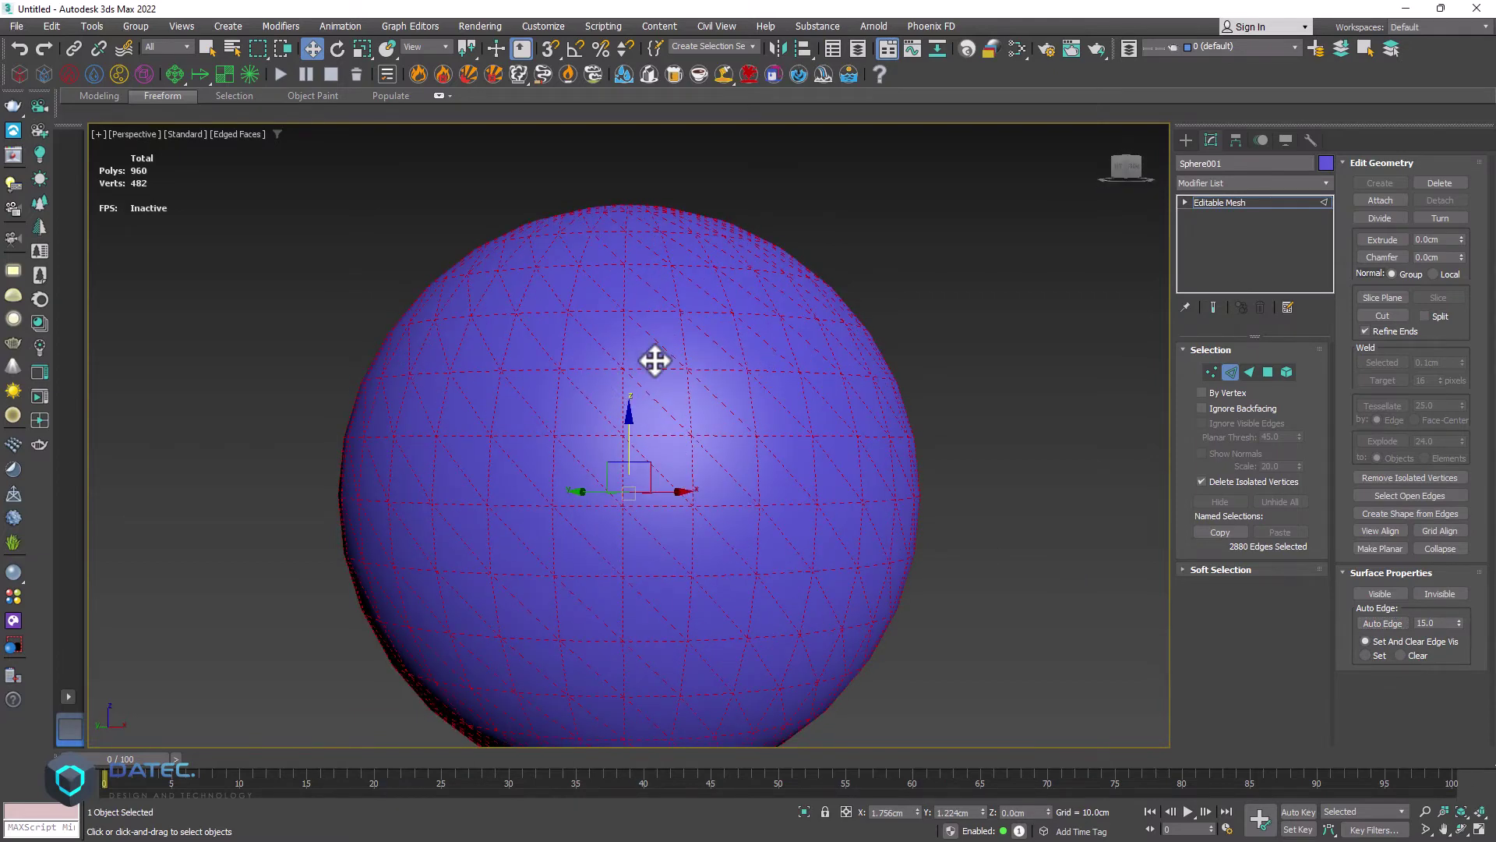
Step: Convert the sphere to an Editable Poly, inspect it, then undo the conversion
right_click(655, 360)
mouse_move(793, 498)
click(851, 510)
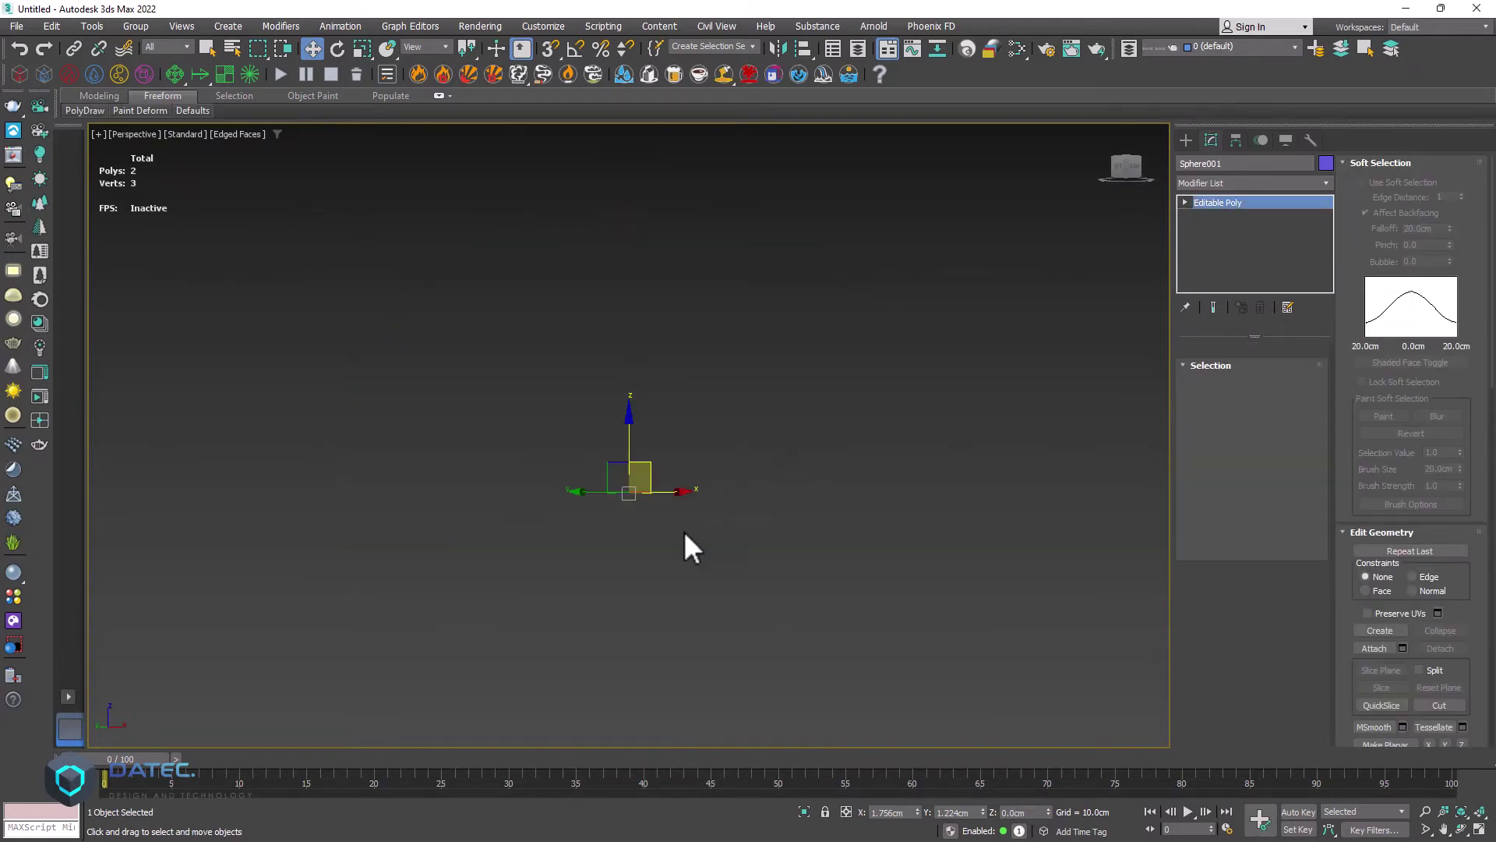
alt+middle_drag(684, 532, 737, 628)
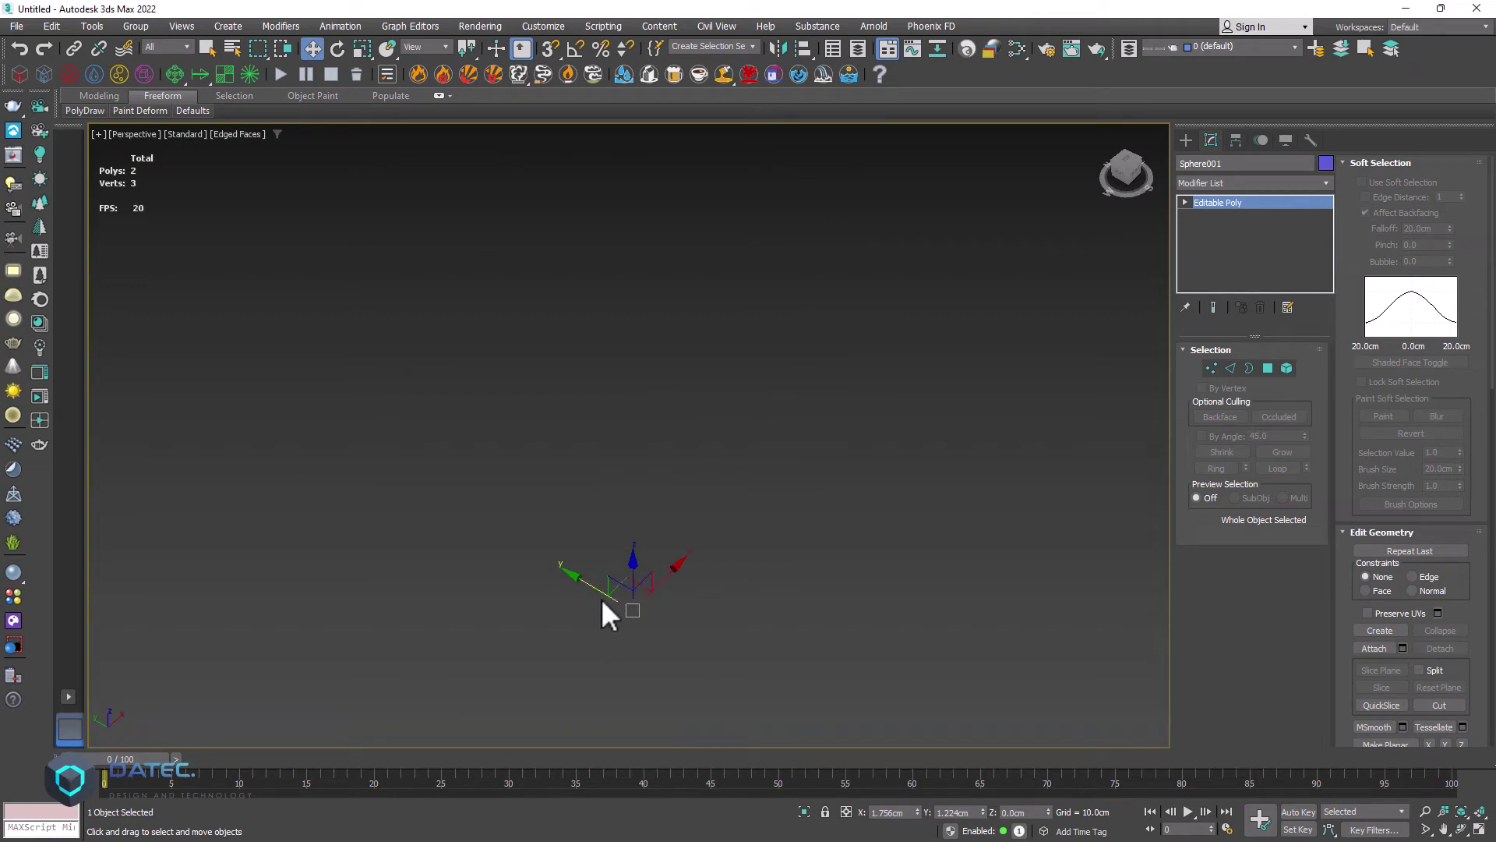
key(ctrl+z)
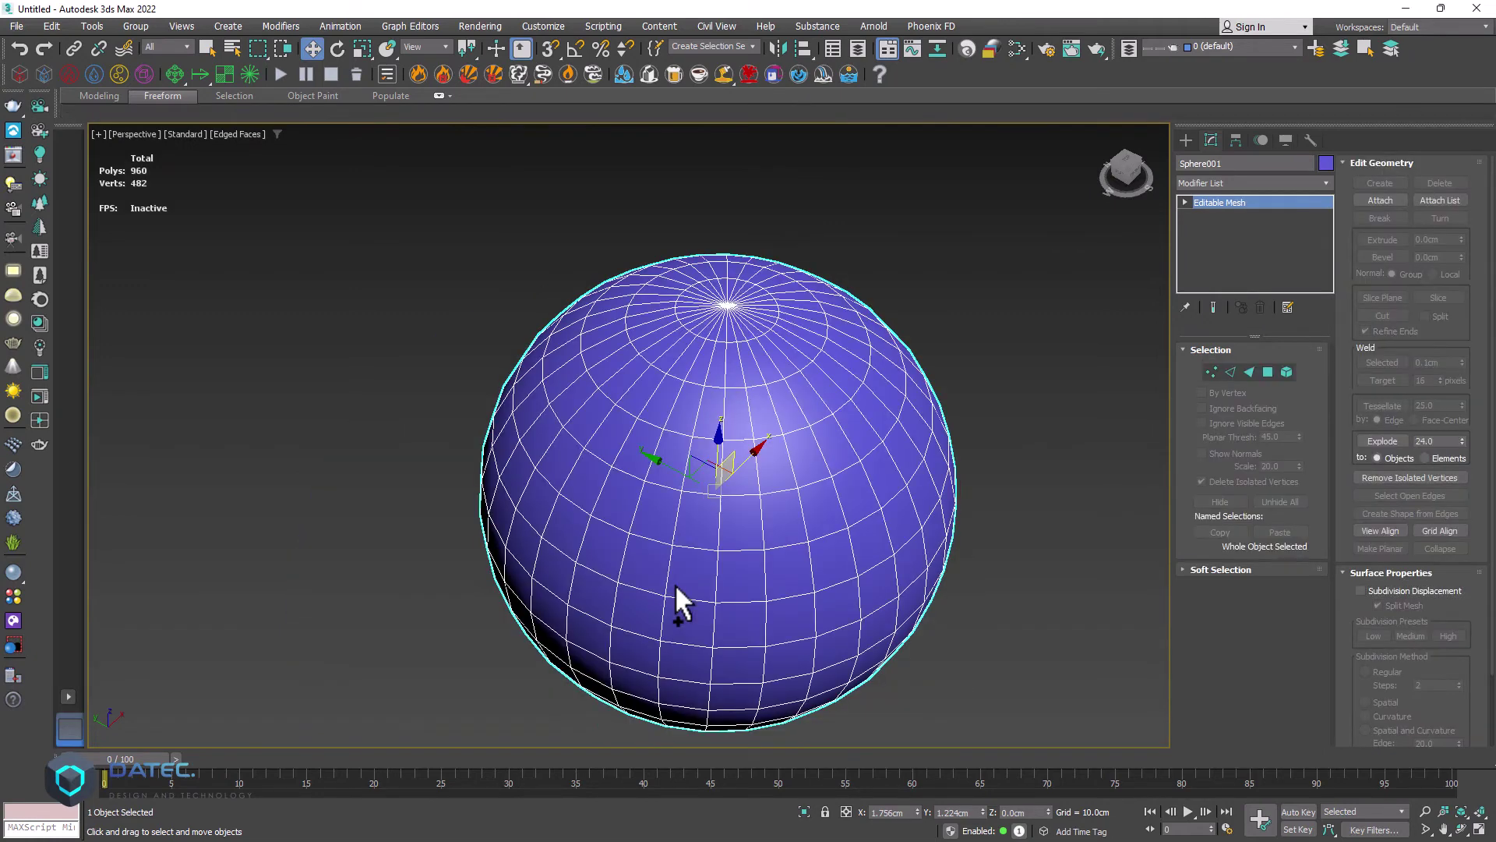
Step: In Edge mode, set the Auto Edge threshold to 5.0 and apply it
click(1229, 371)
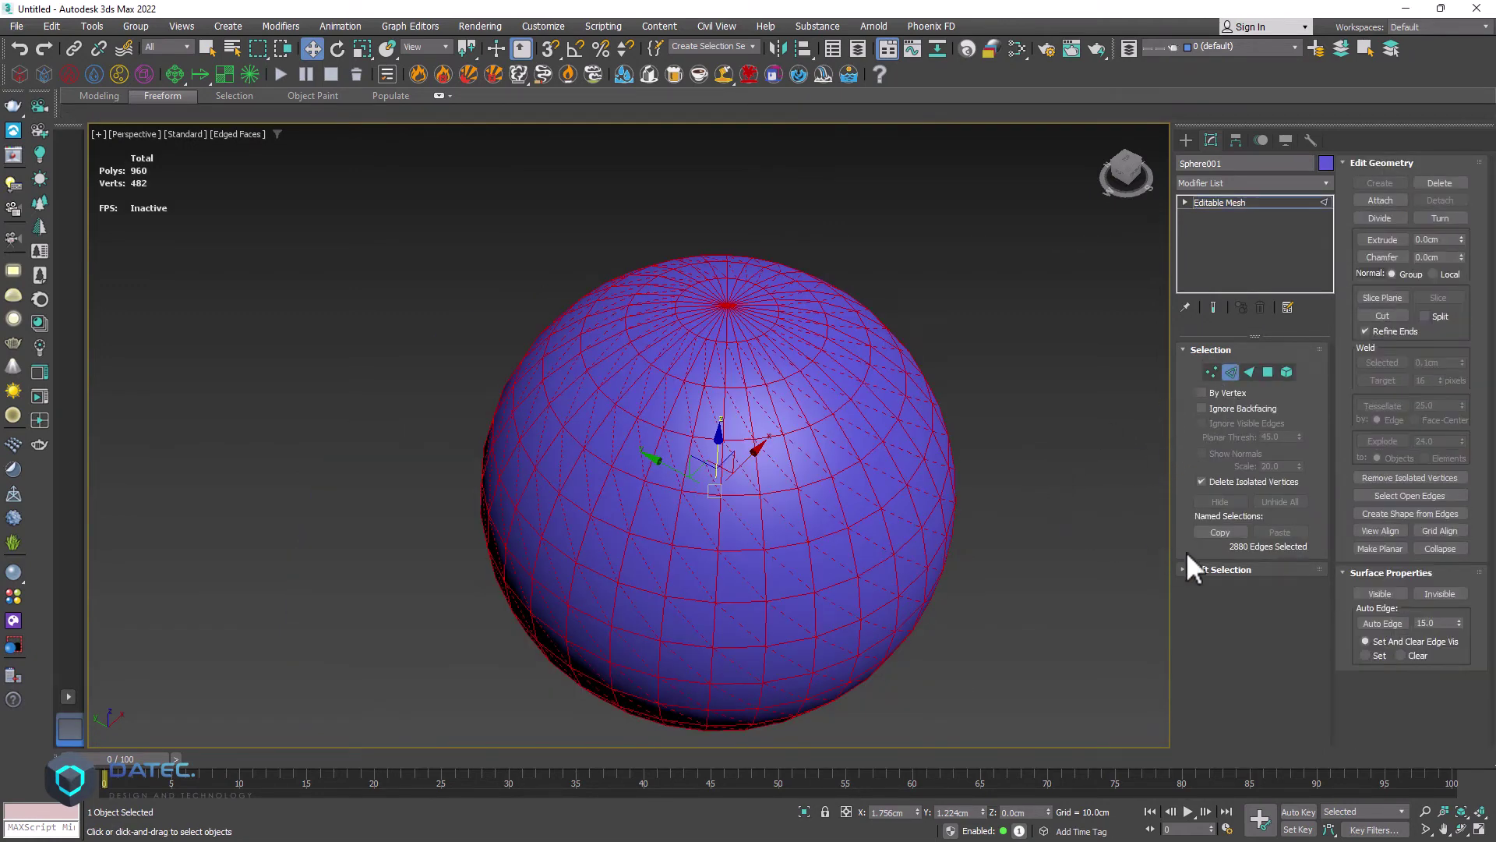
double_click(1413, 623)
click(1382, 624)
alt+middle_drag(802, 530, 871, 363)
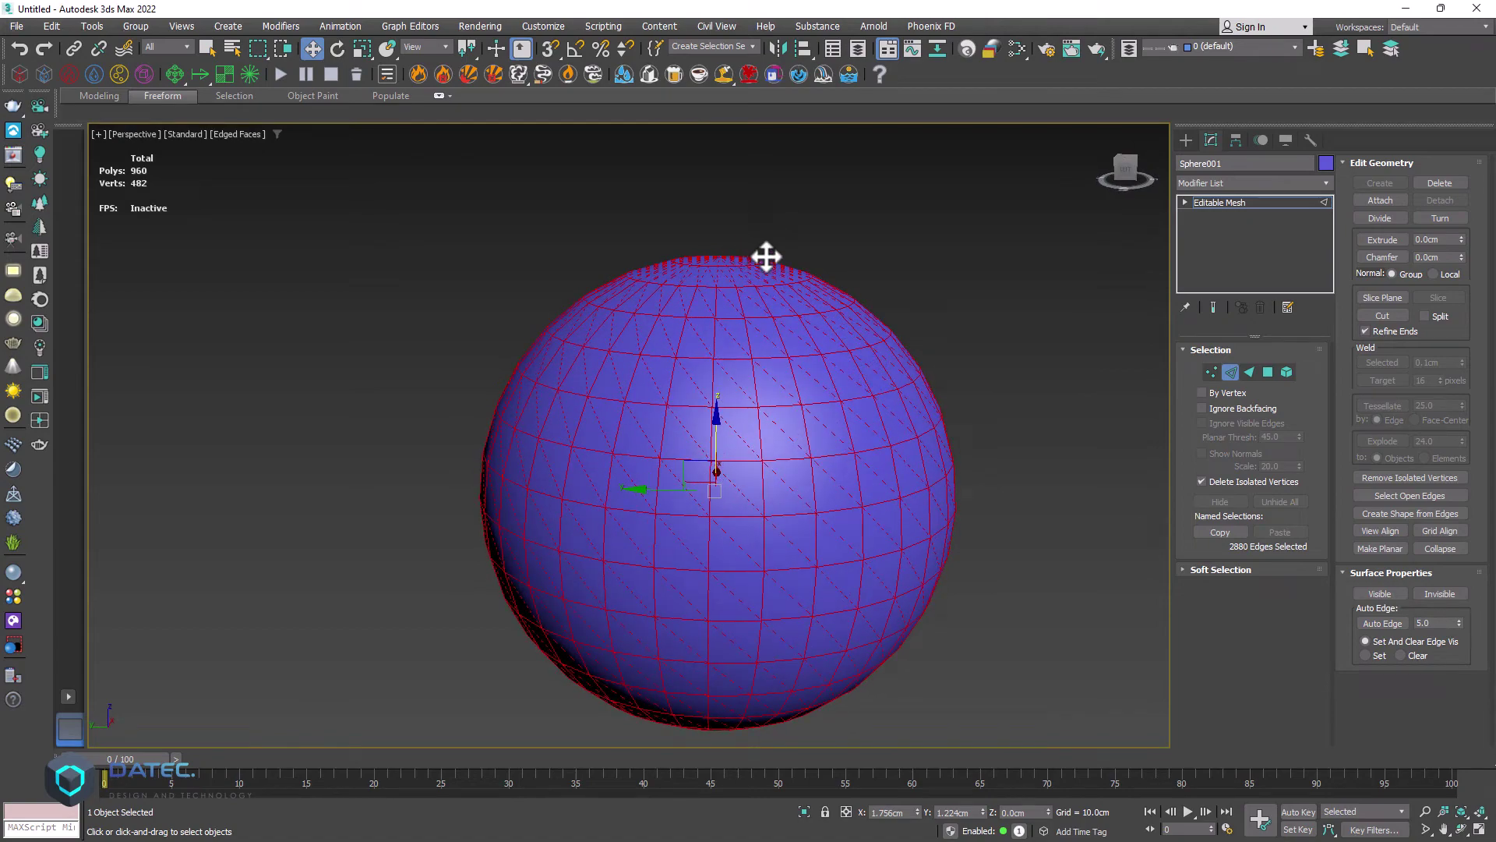
alt+middle_drag(740, 290, 783, 309)
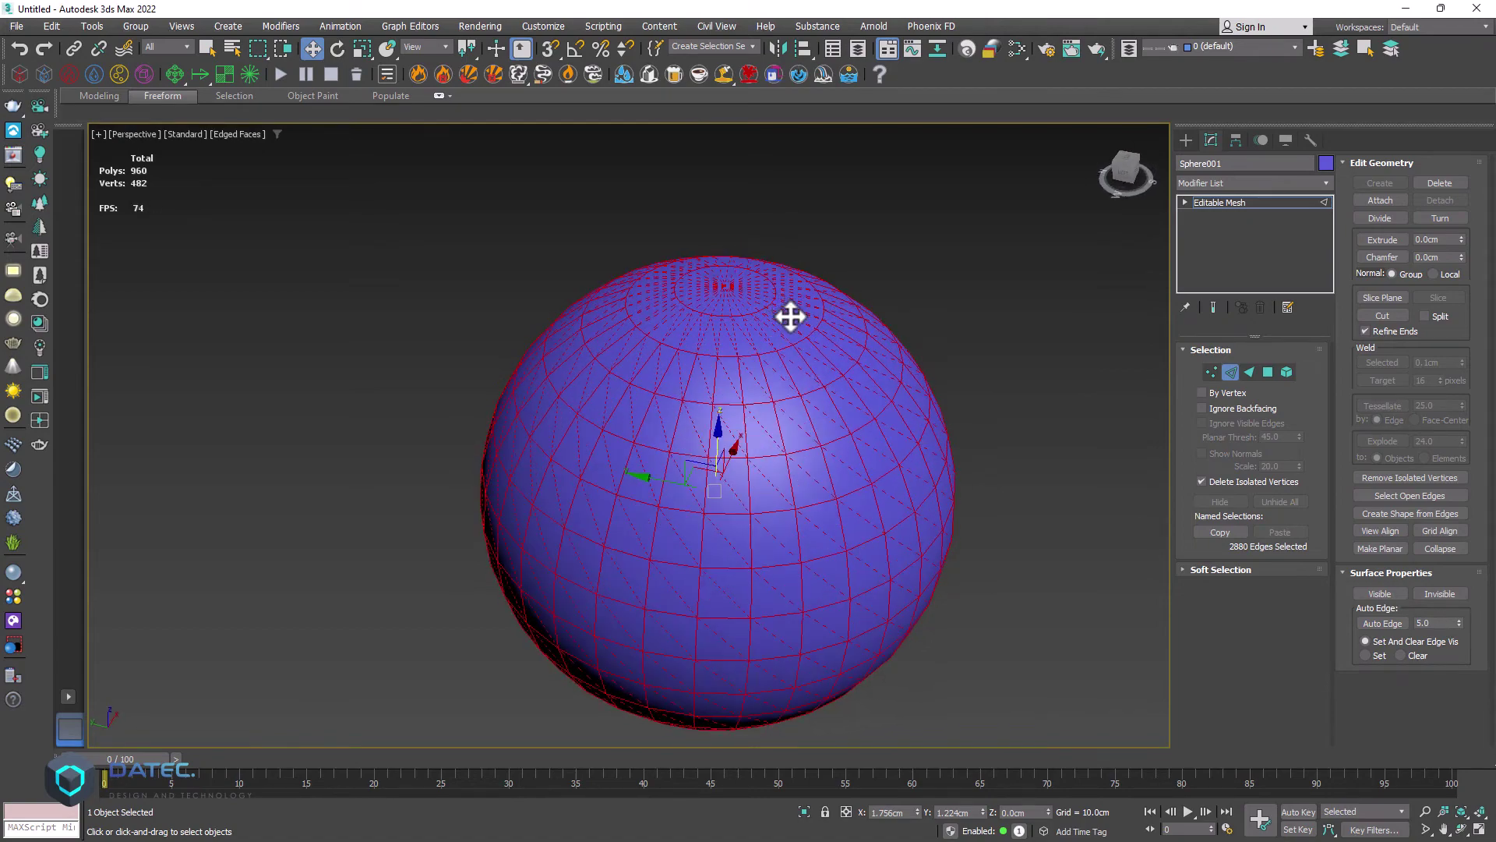
right_click(786, 334)
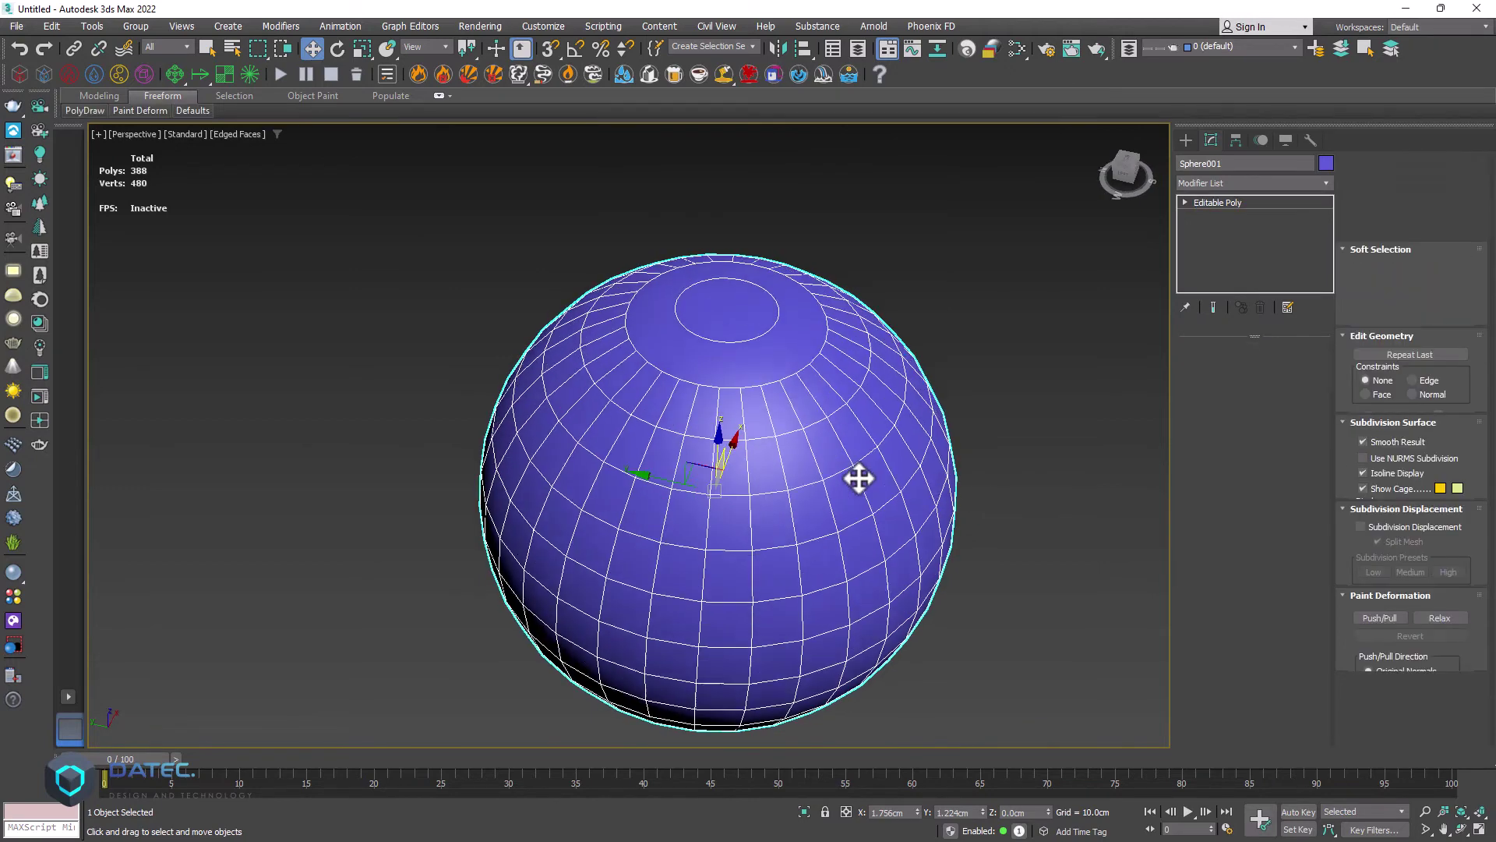
Step: Uncheck Edges Only in the sphere's Display properties to show hidden diagonals as dashed lines
scroll(755, 361, up, 4)
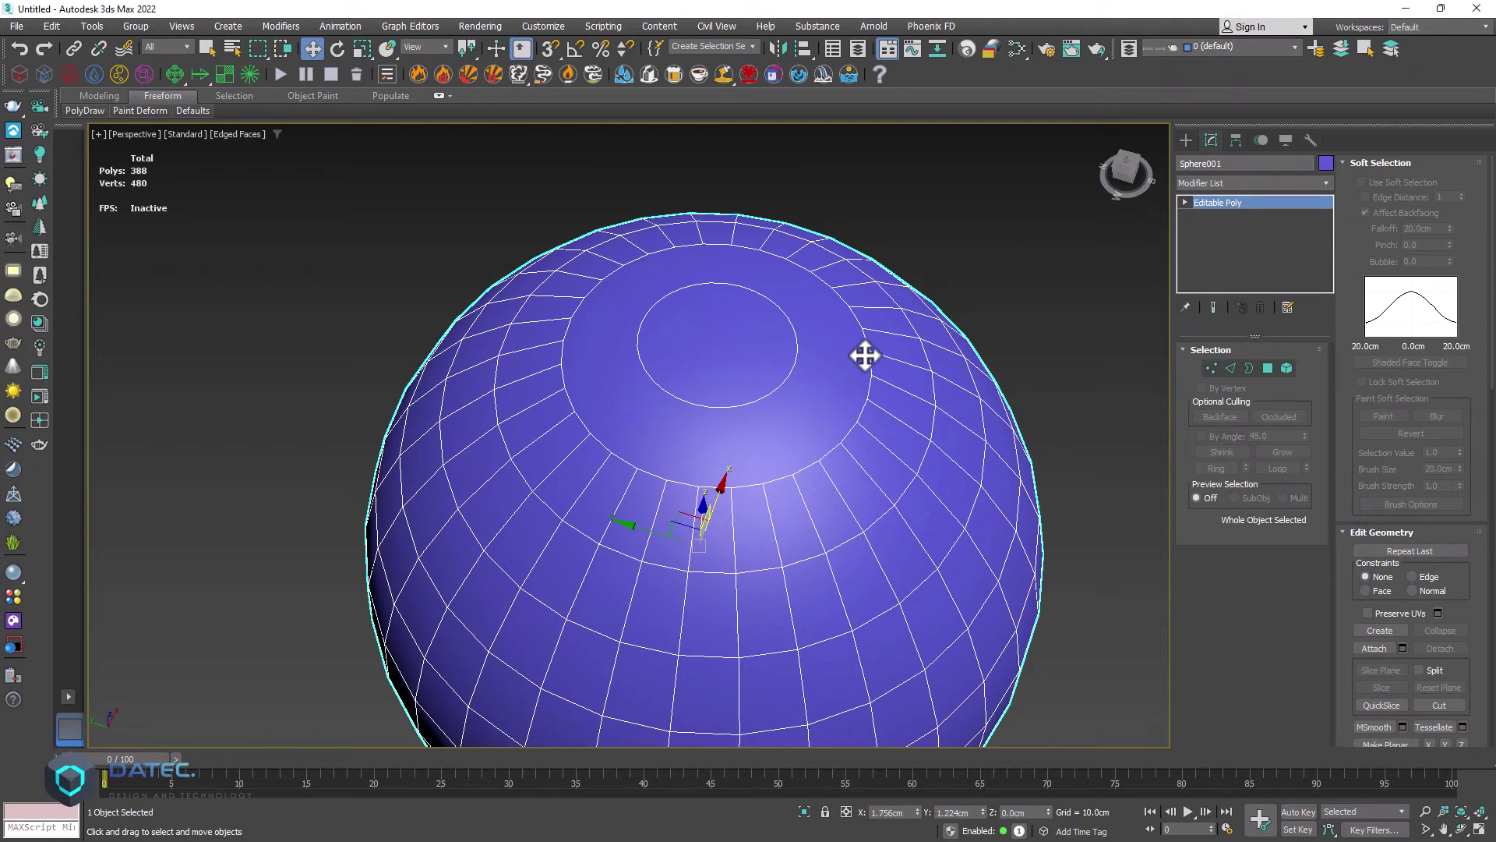
click(1283, 142)
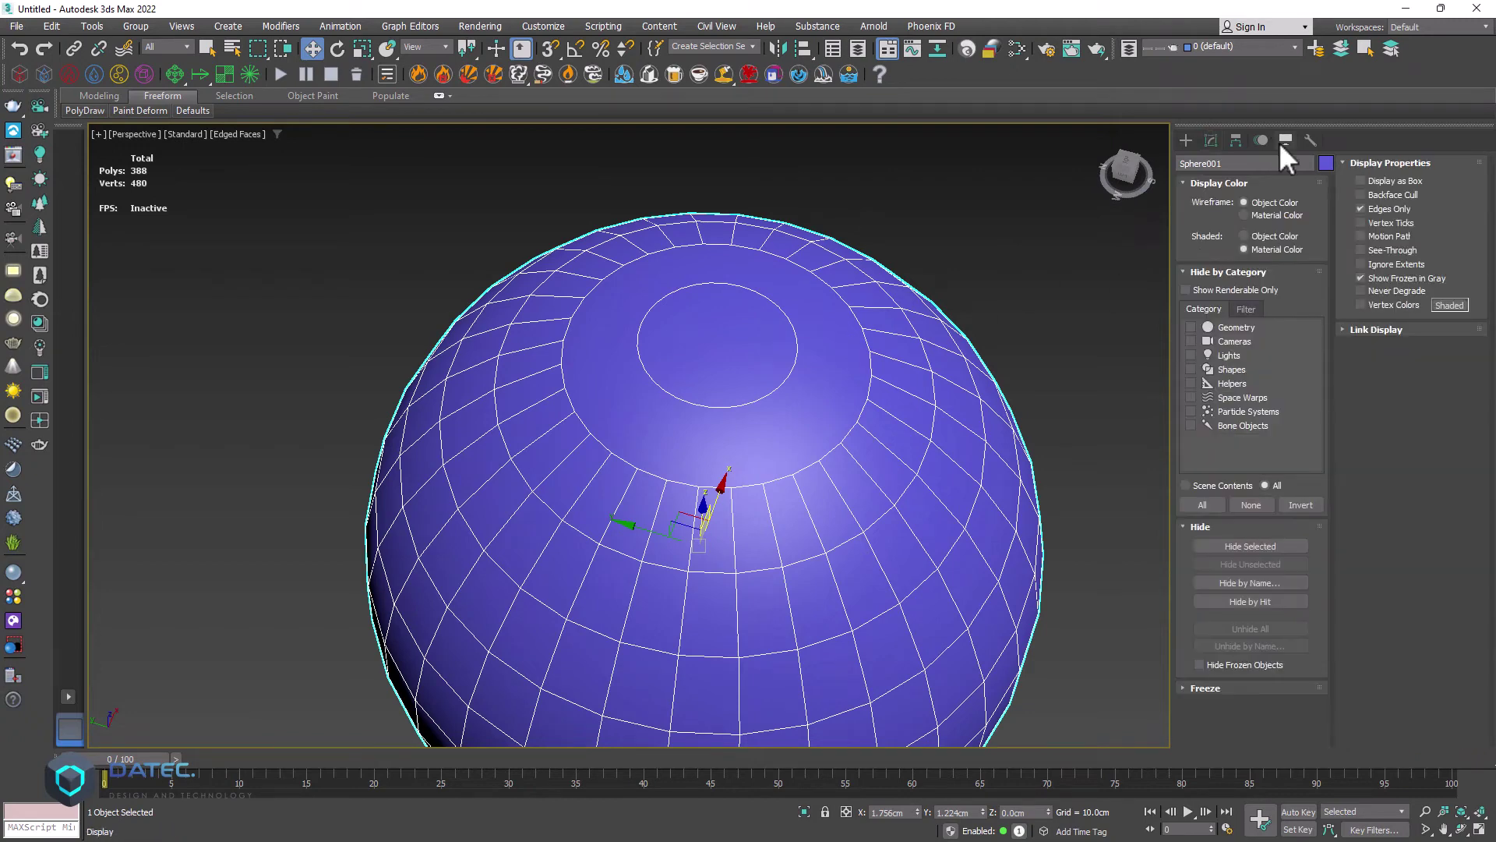
click(1384, 208)
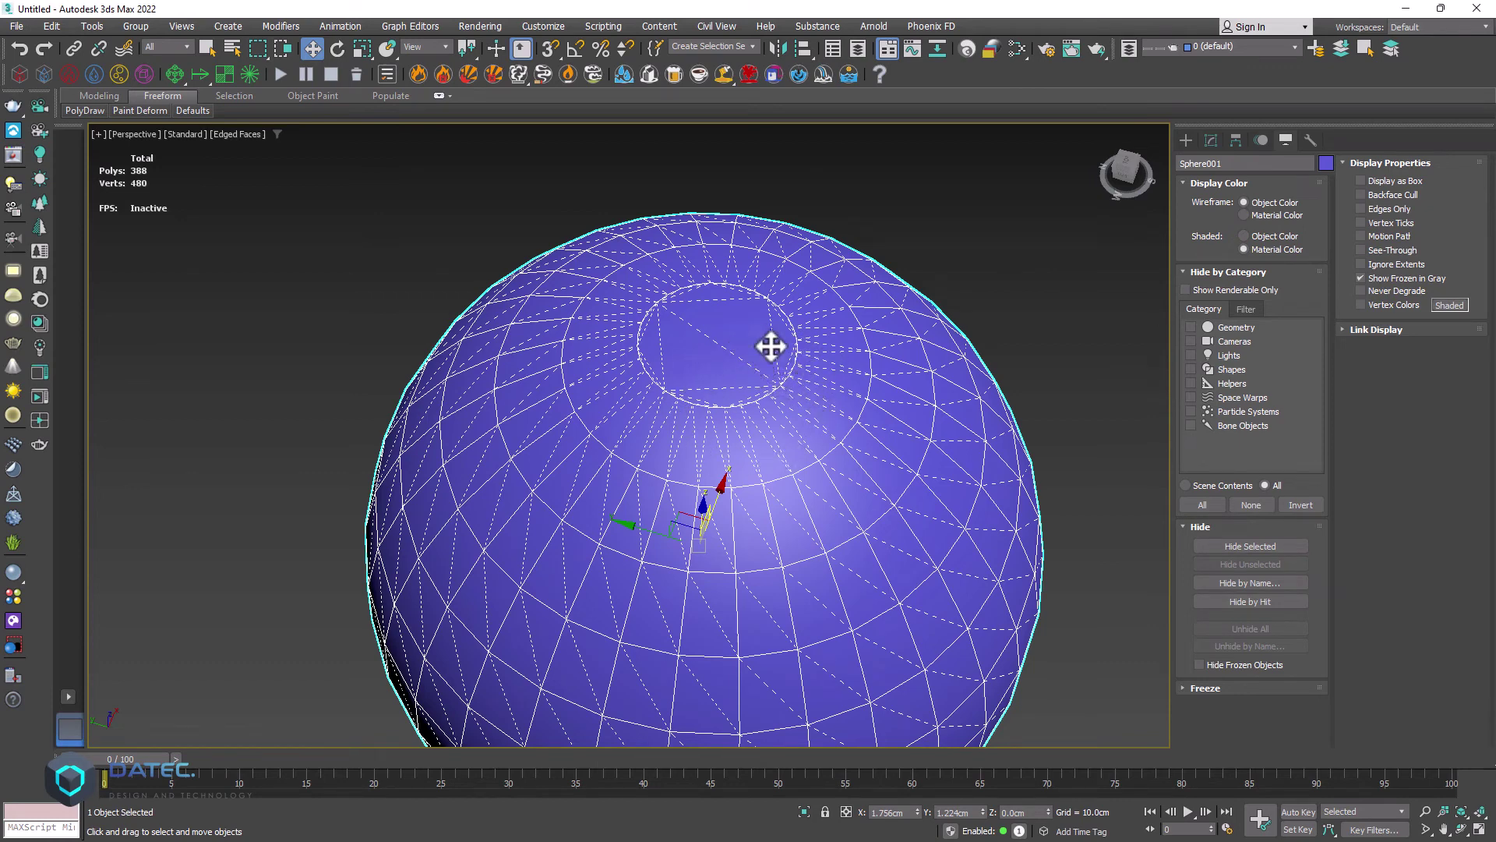
Step: Delete the sphere and draw a box about 84 cm square and 70 cm tall
key(Delete)
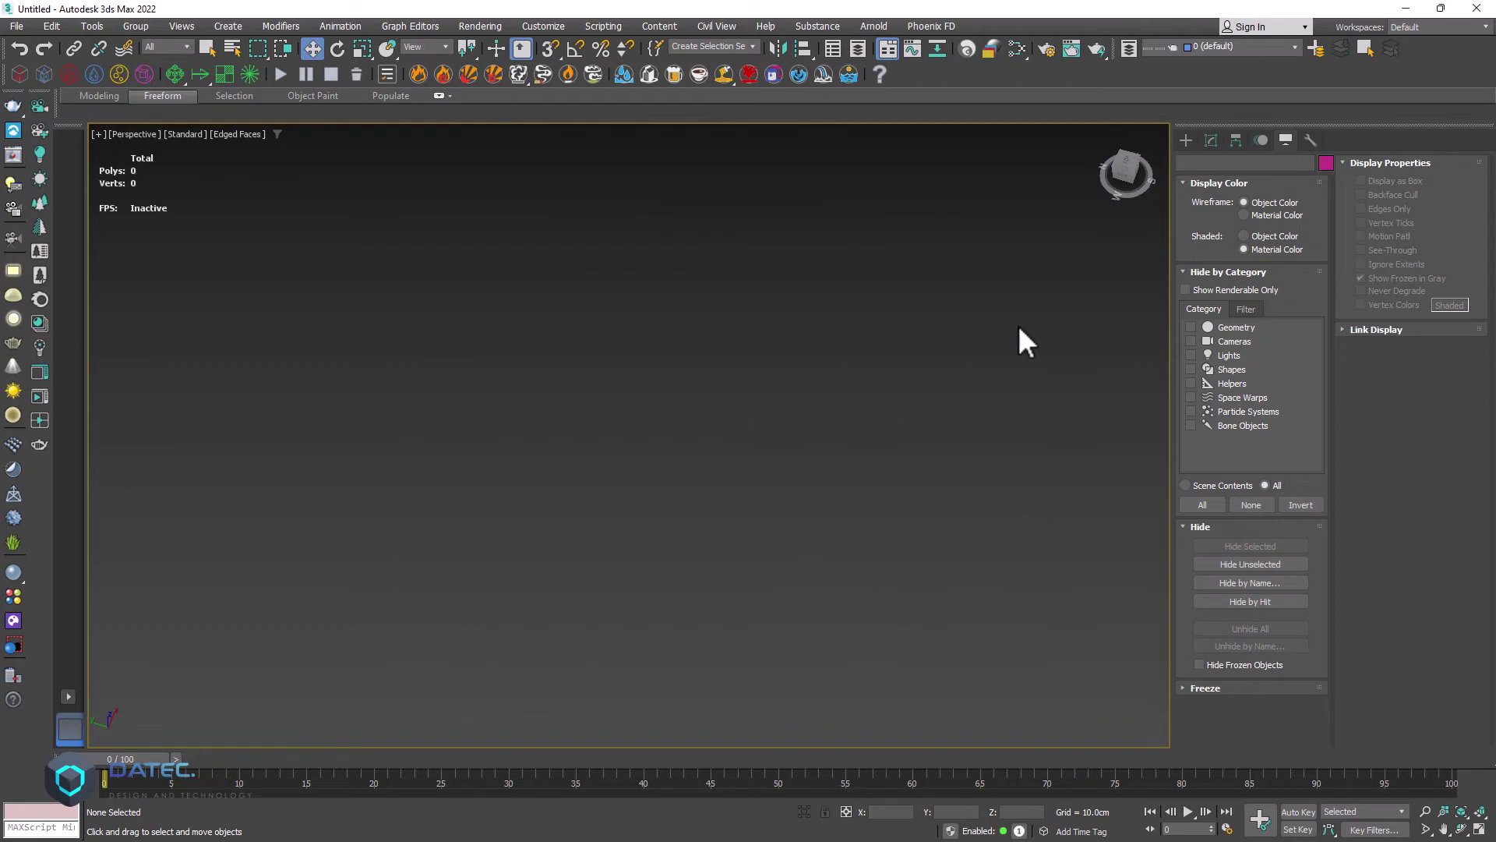
click(1185, 140)
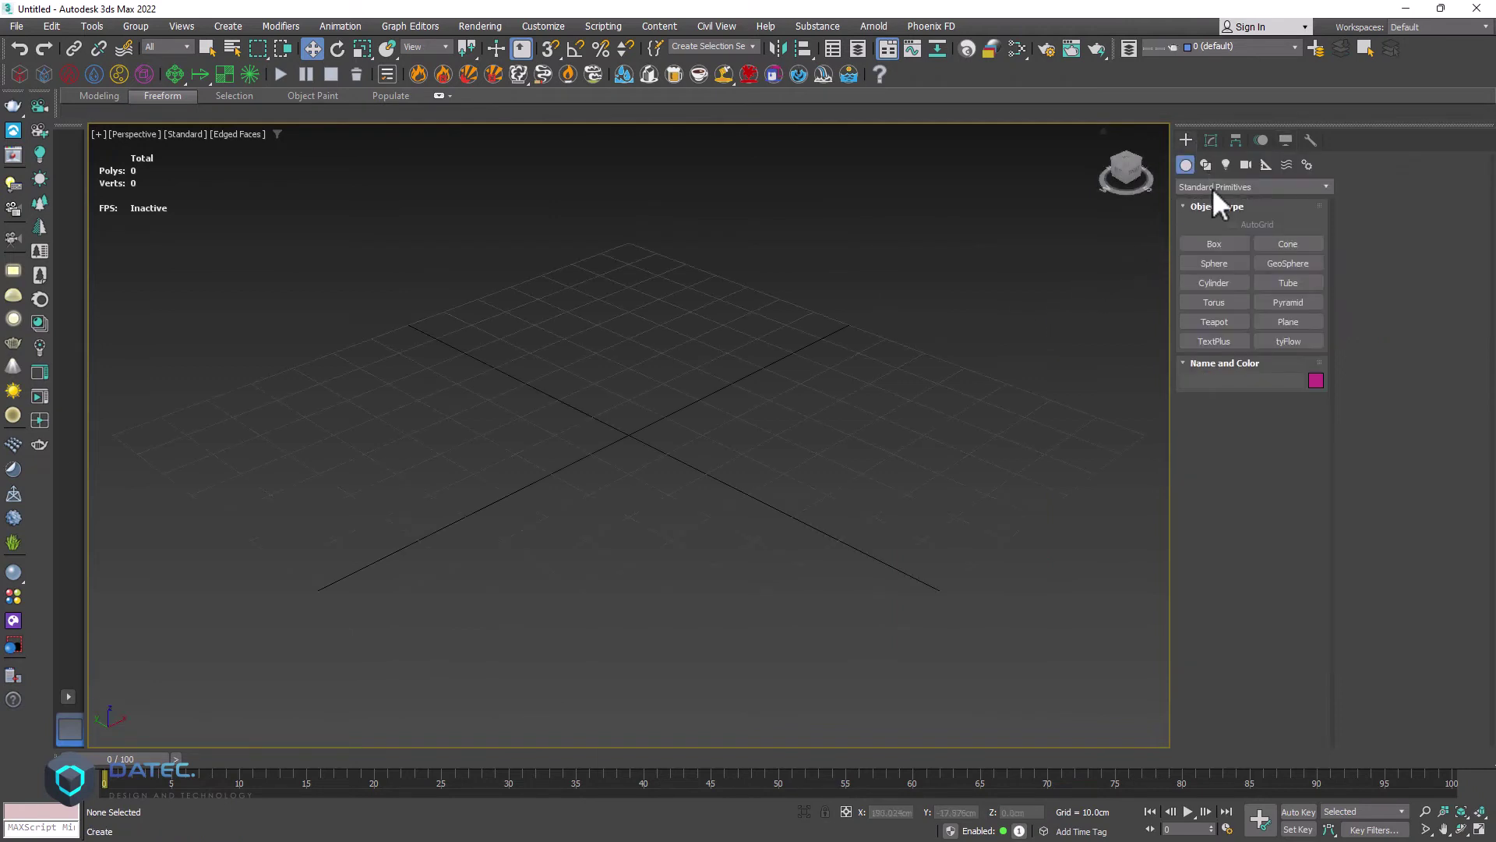
click(1236, 246)
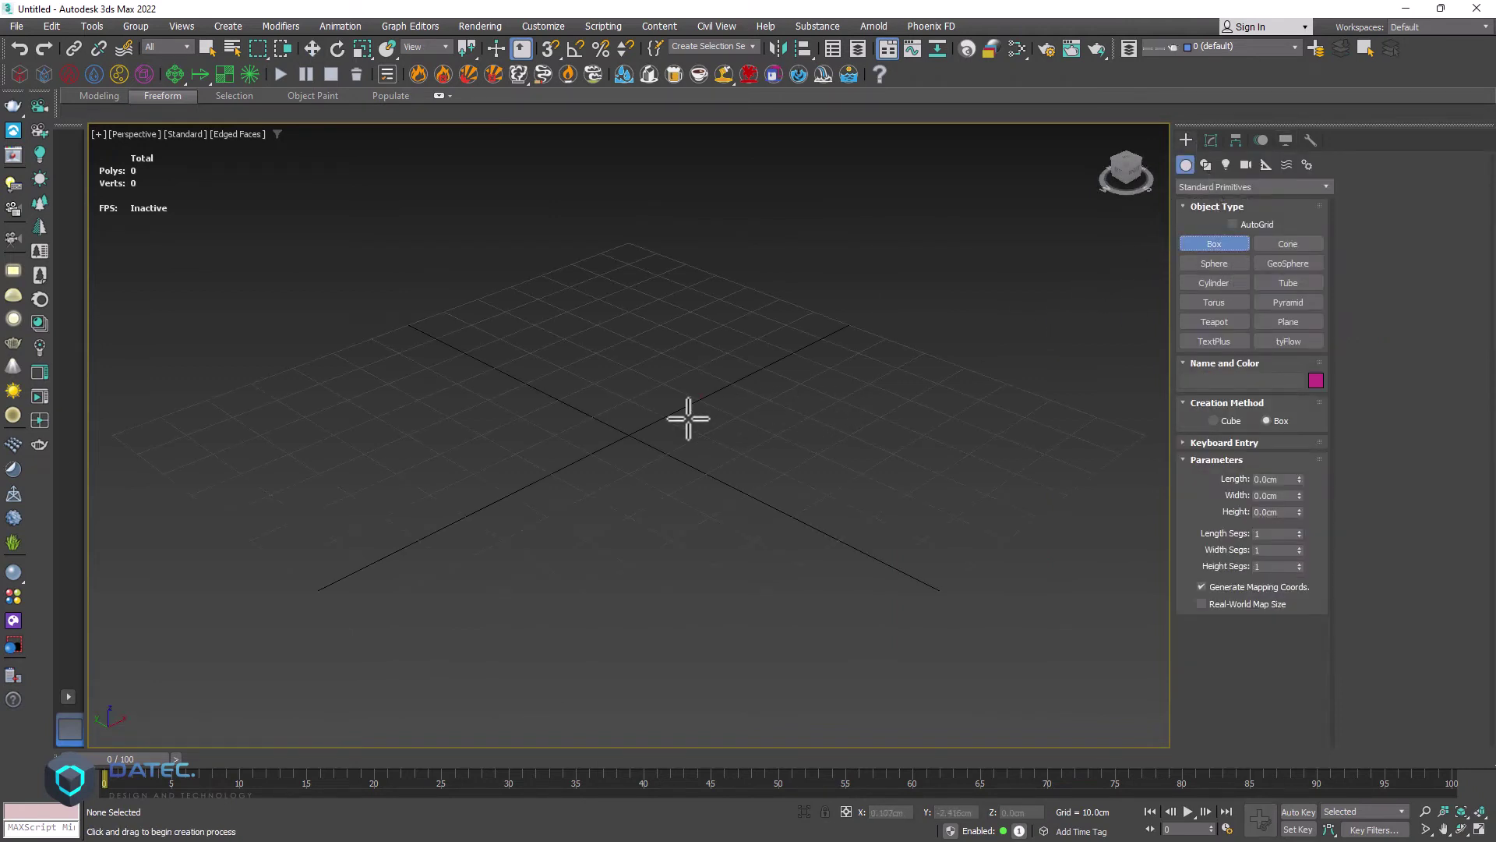
drag(688, 418, 578, 568)
click(571, 227)
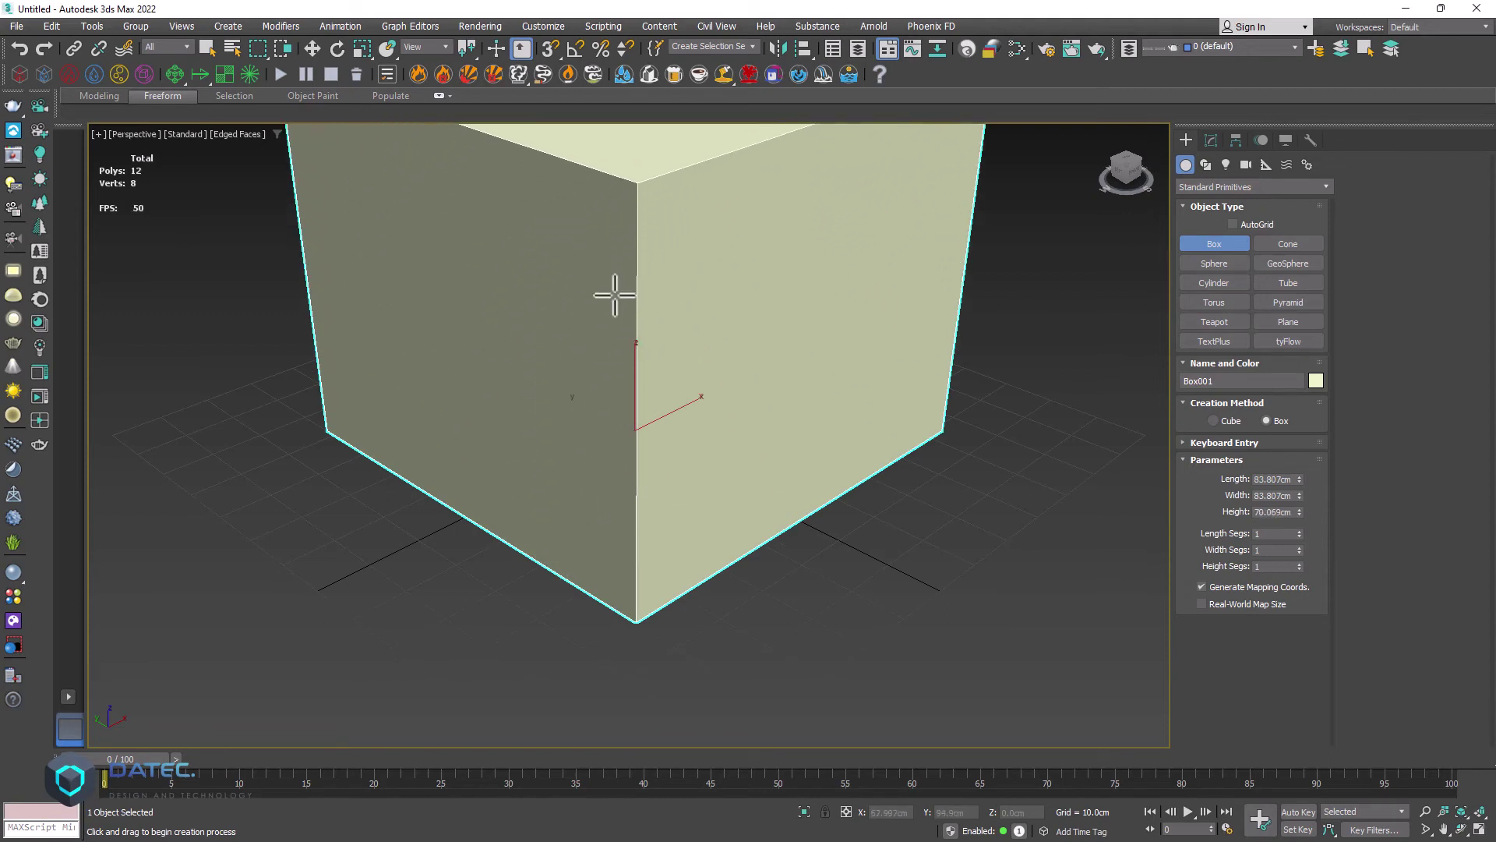
key(z)
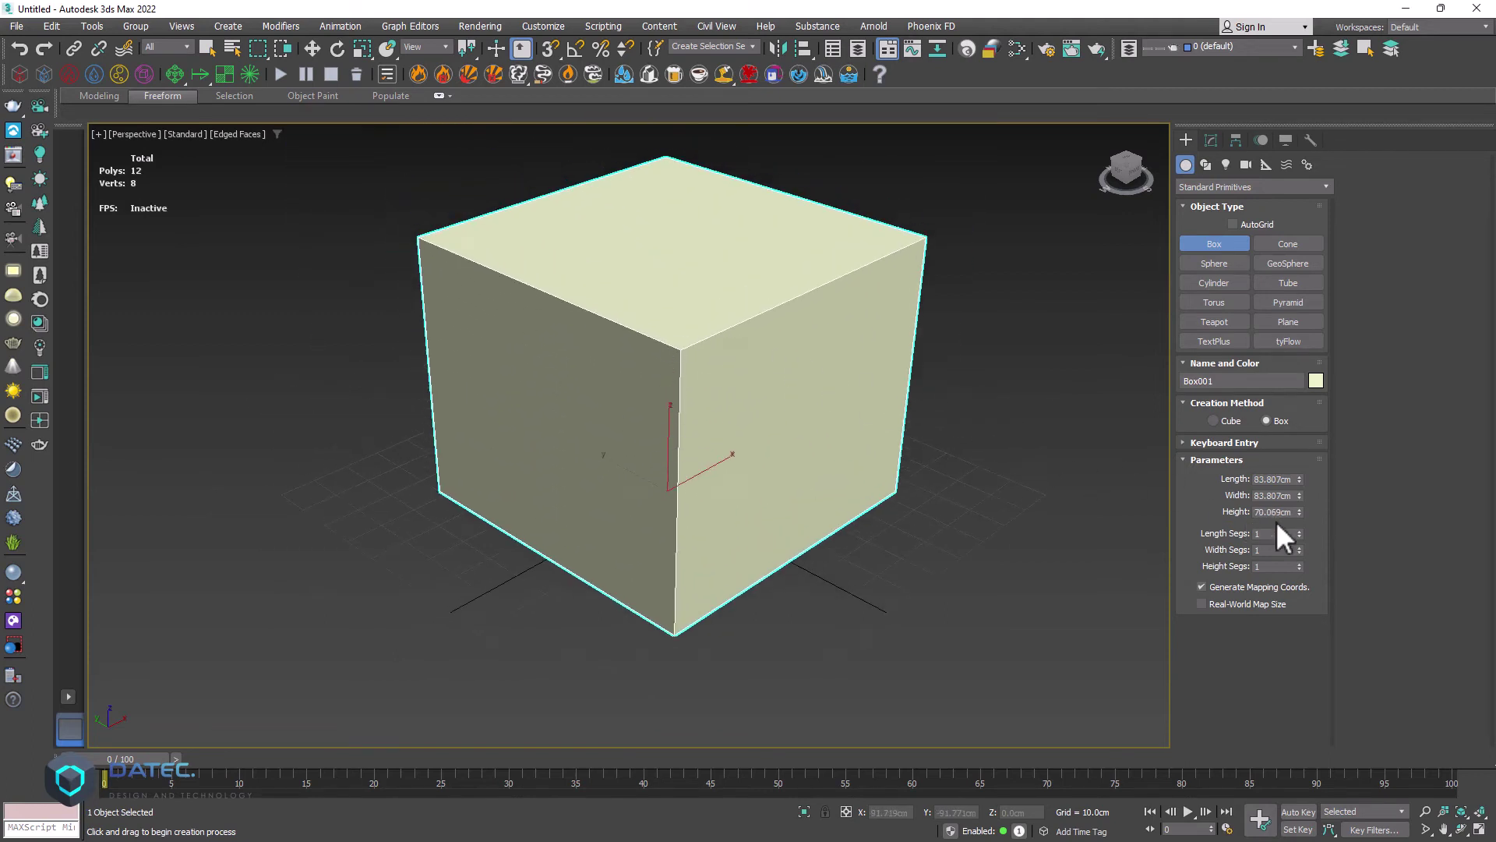
Step: Give the box 3 length, 3 width and 3 height segments
click(1299, 531)
click(1298, 546)
click(1298, 546)
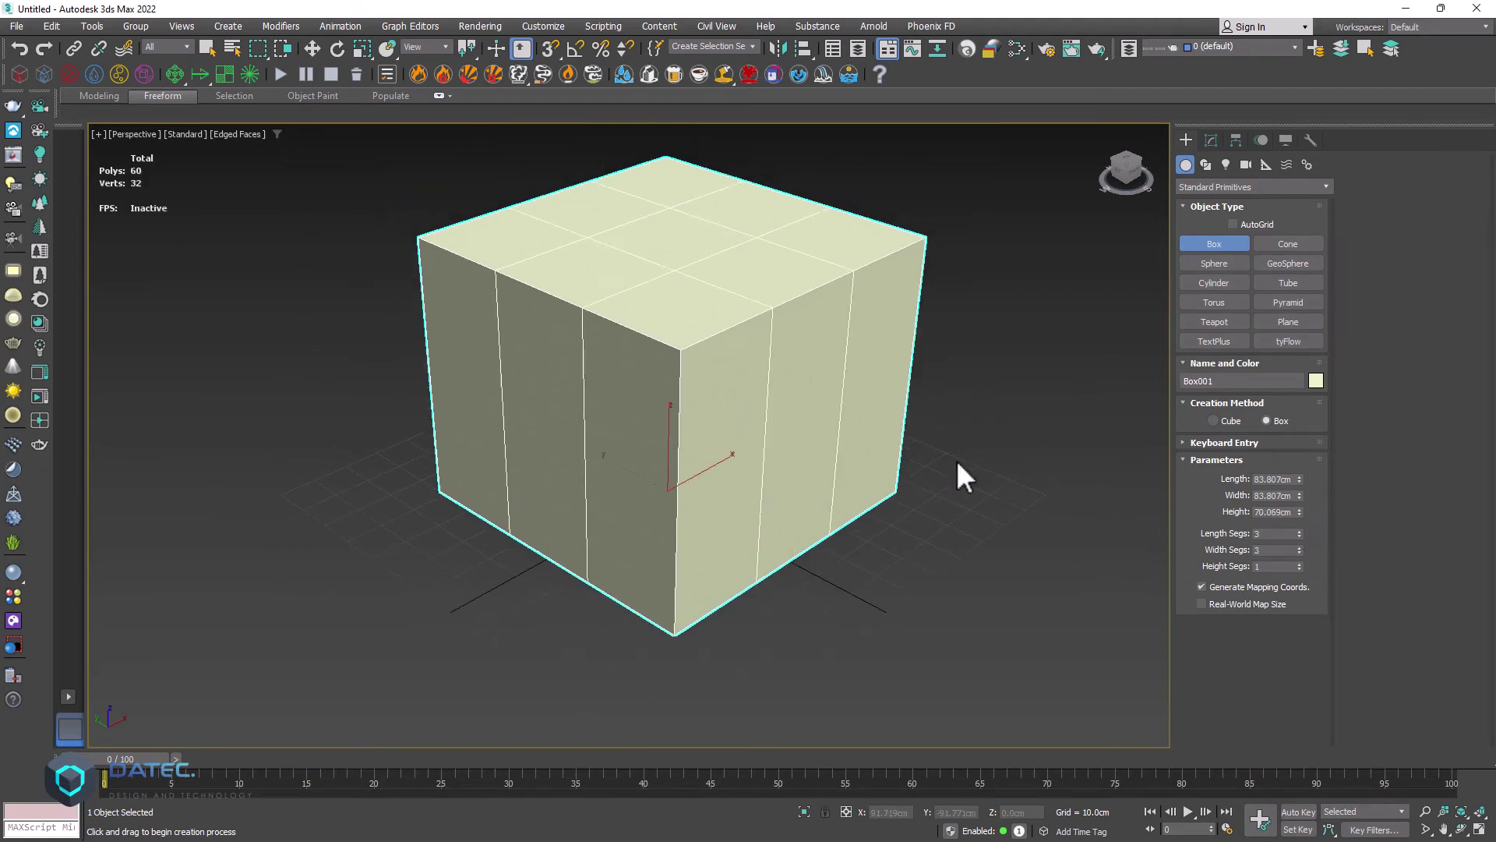
Step: Convert Box001 to an Editable Mesh and select all its edges, revealing the triangle diagonals
right_click(713, 347)
mouse_move(832, 508)
click(901, 505)
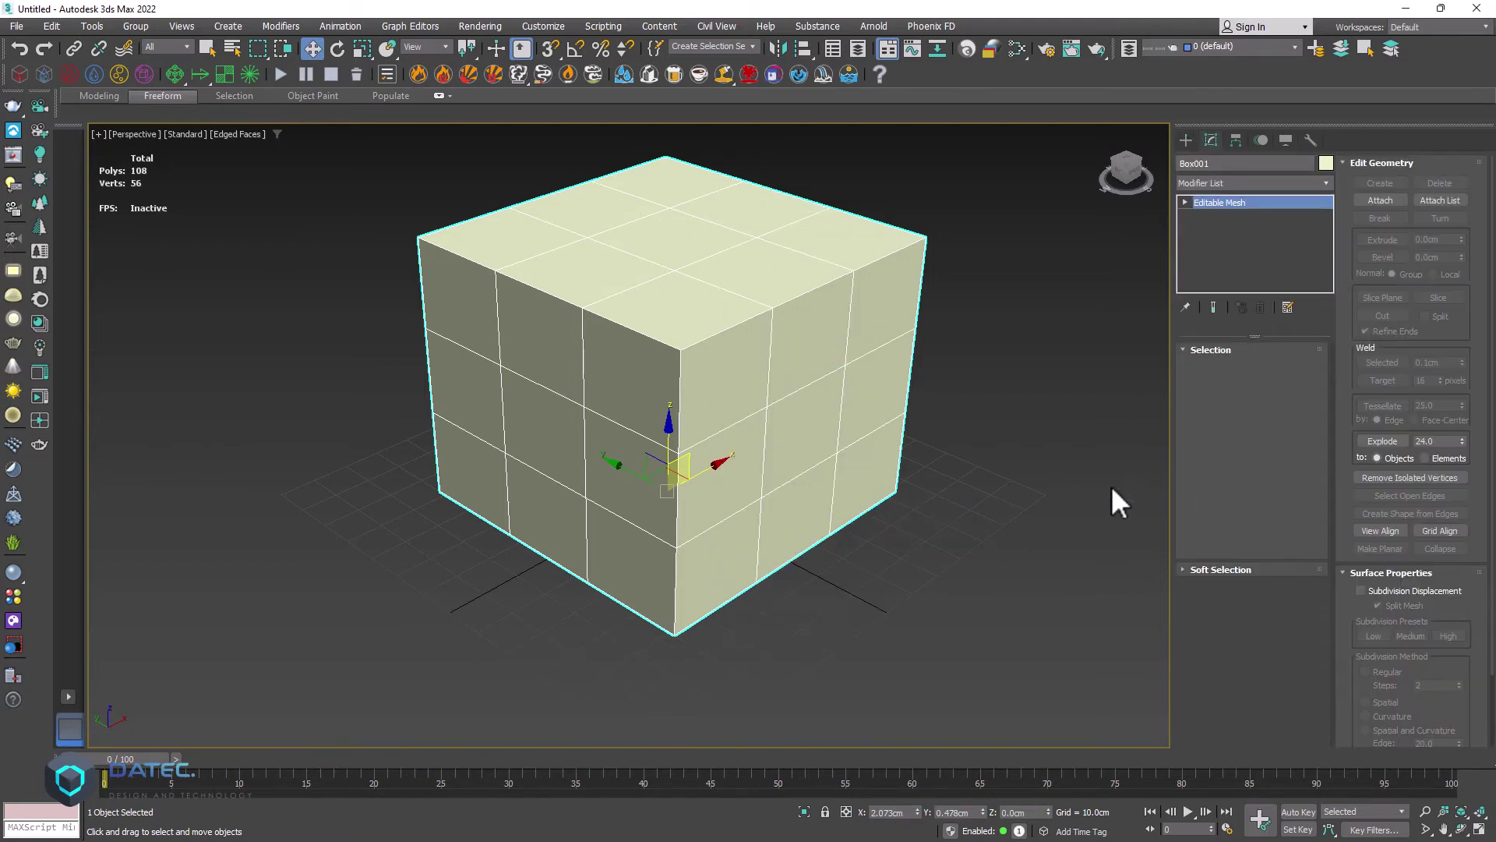
key(2)
key(ctrl+a)
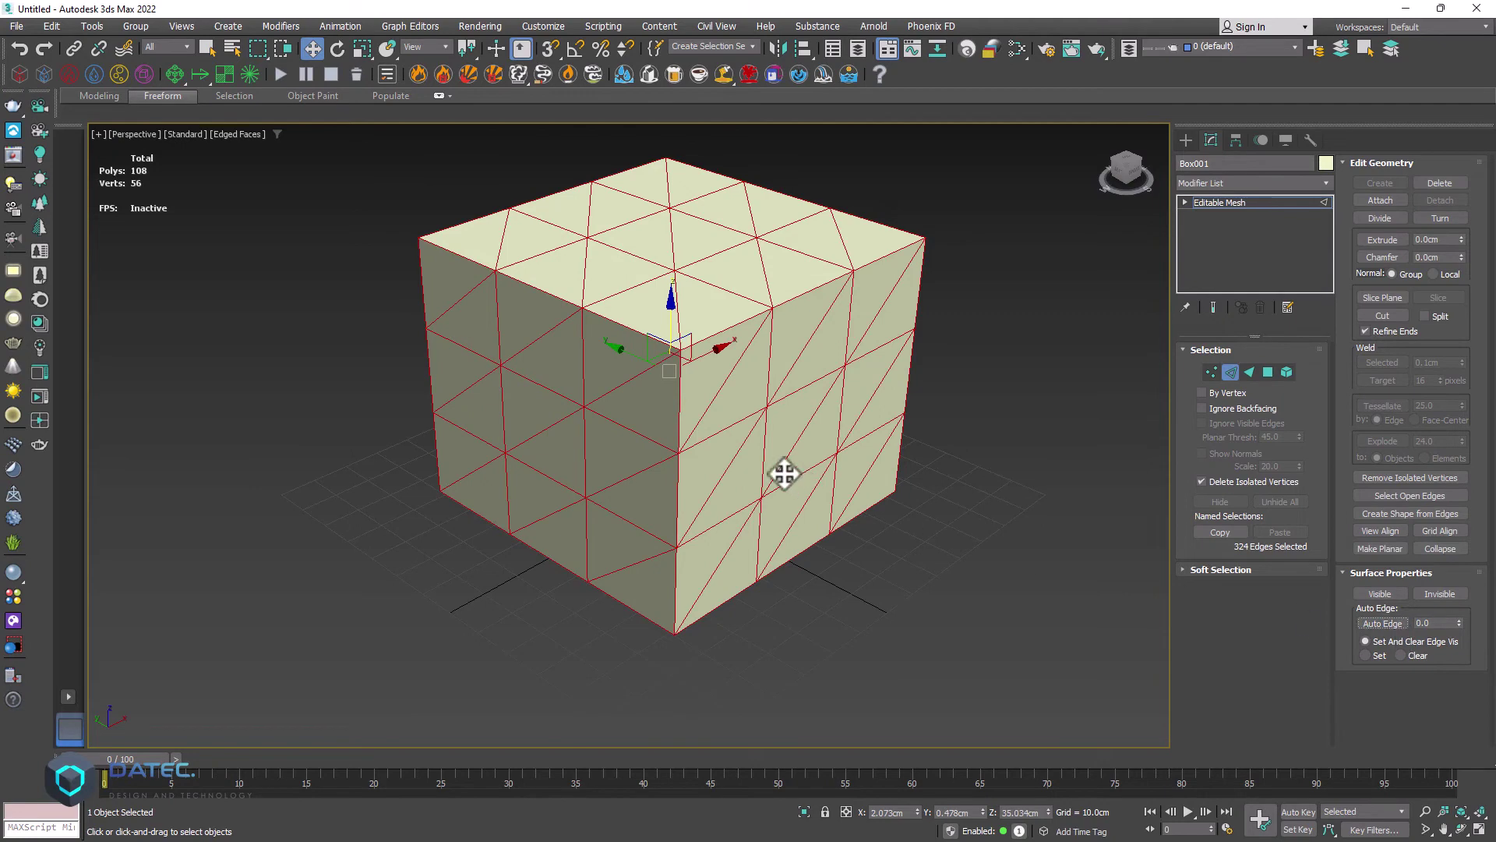
alt+middle_drag(785, 471, 621, 367)
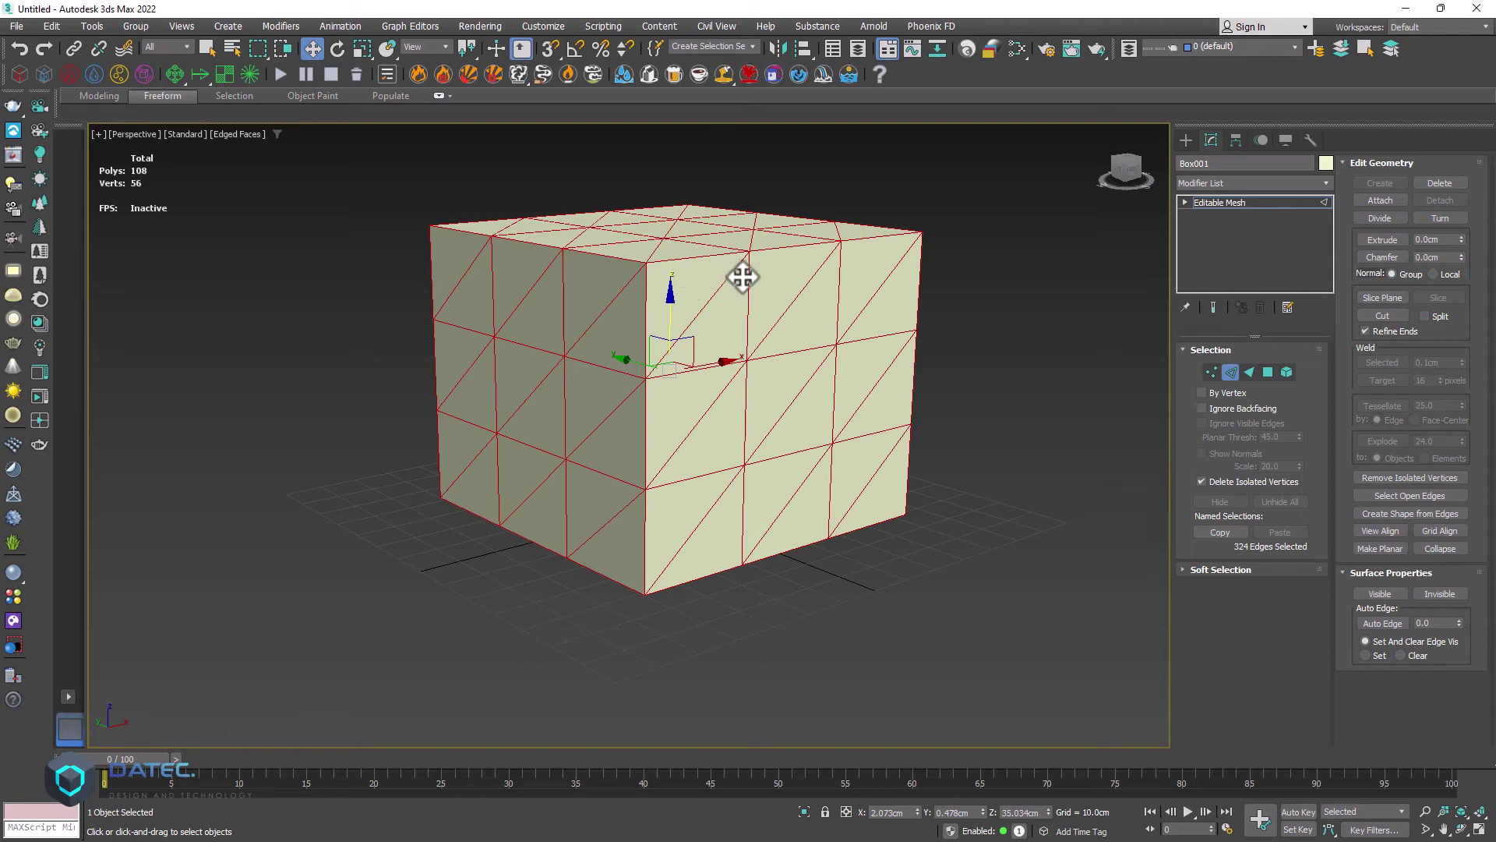
Step: Convert the box mesh to an Editable Poly
right_click(717, 273)
mouse_move(849, 433)
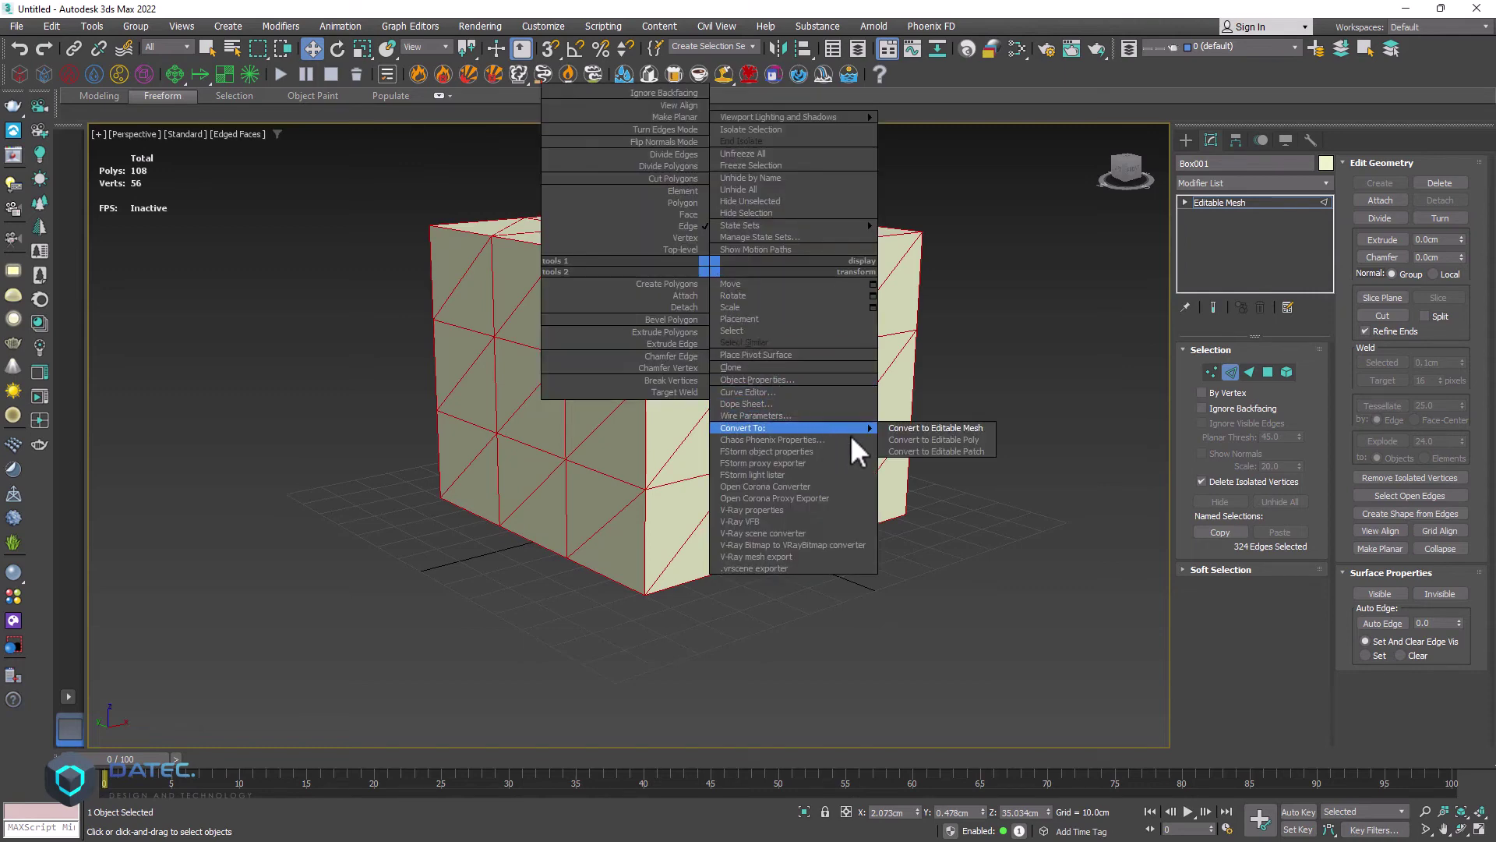
click(904, 436)
alt+middle_drag(882, 423, 645, 335)
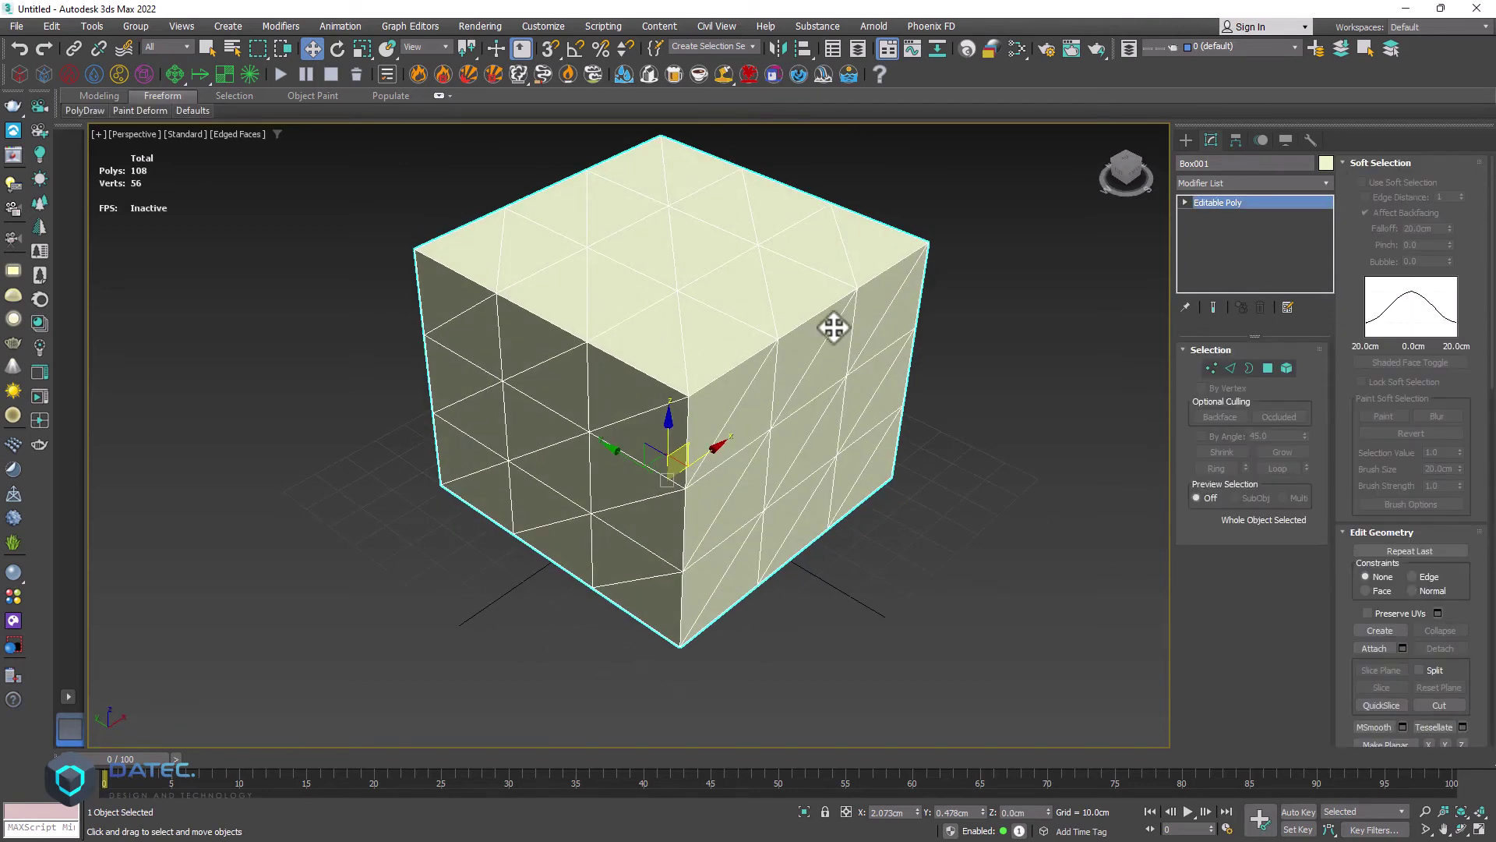
alt+middle_drag(774, 411, 762, 333)
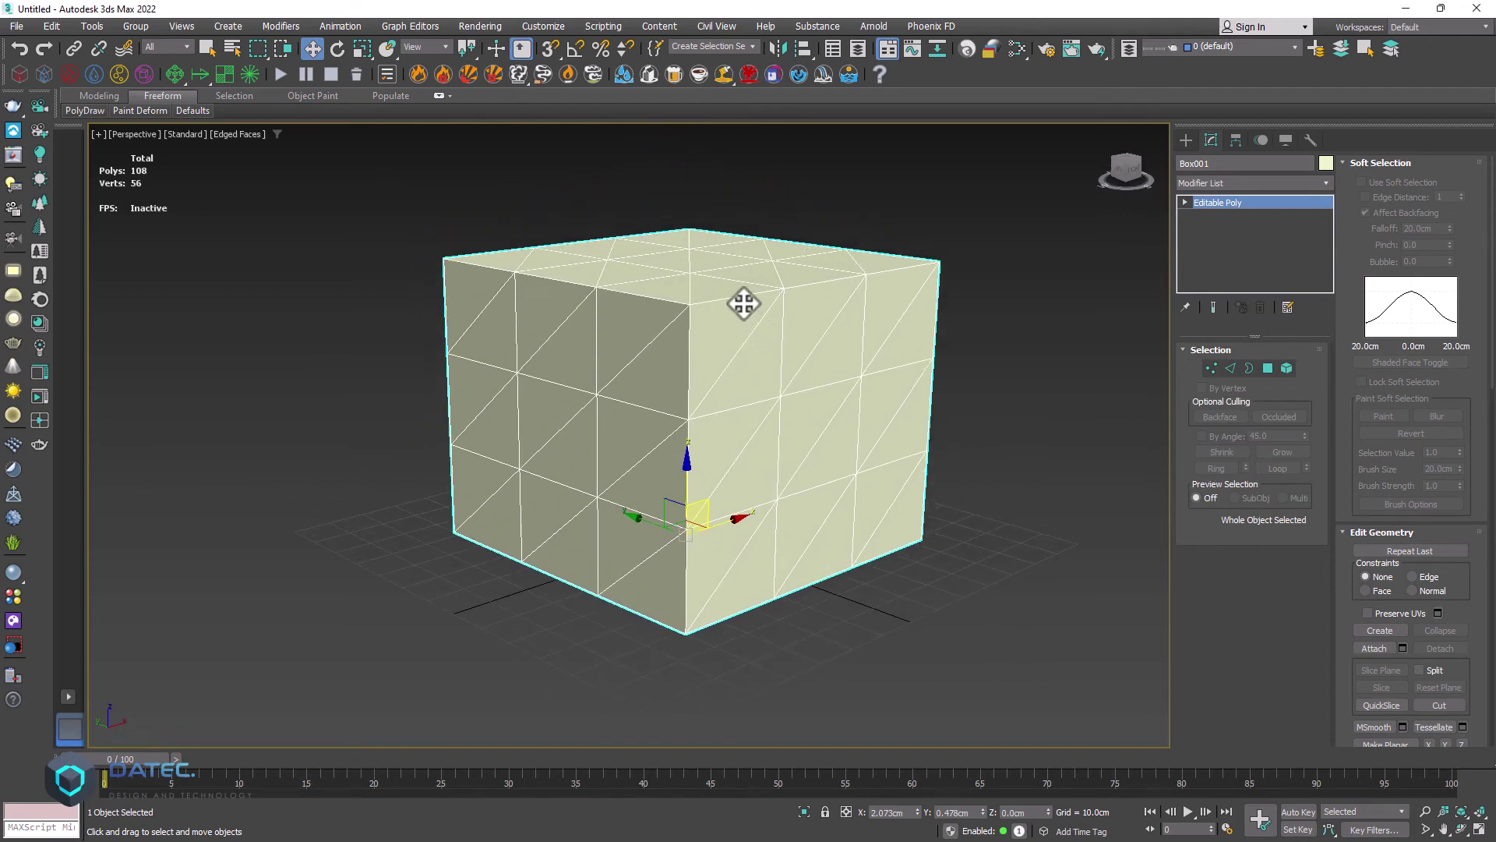
Step: Apply Quadrify All from the Geometry (All) ribbon panel, leaving 54 quad polygons
right_click(717, 293)
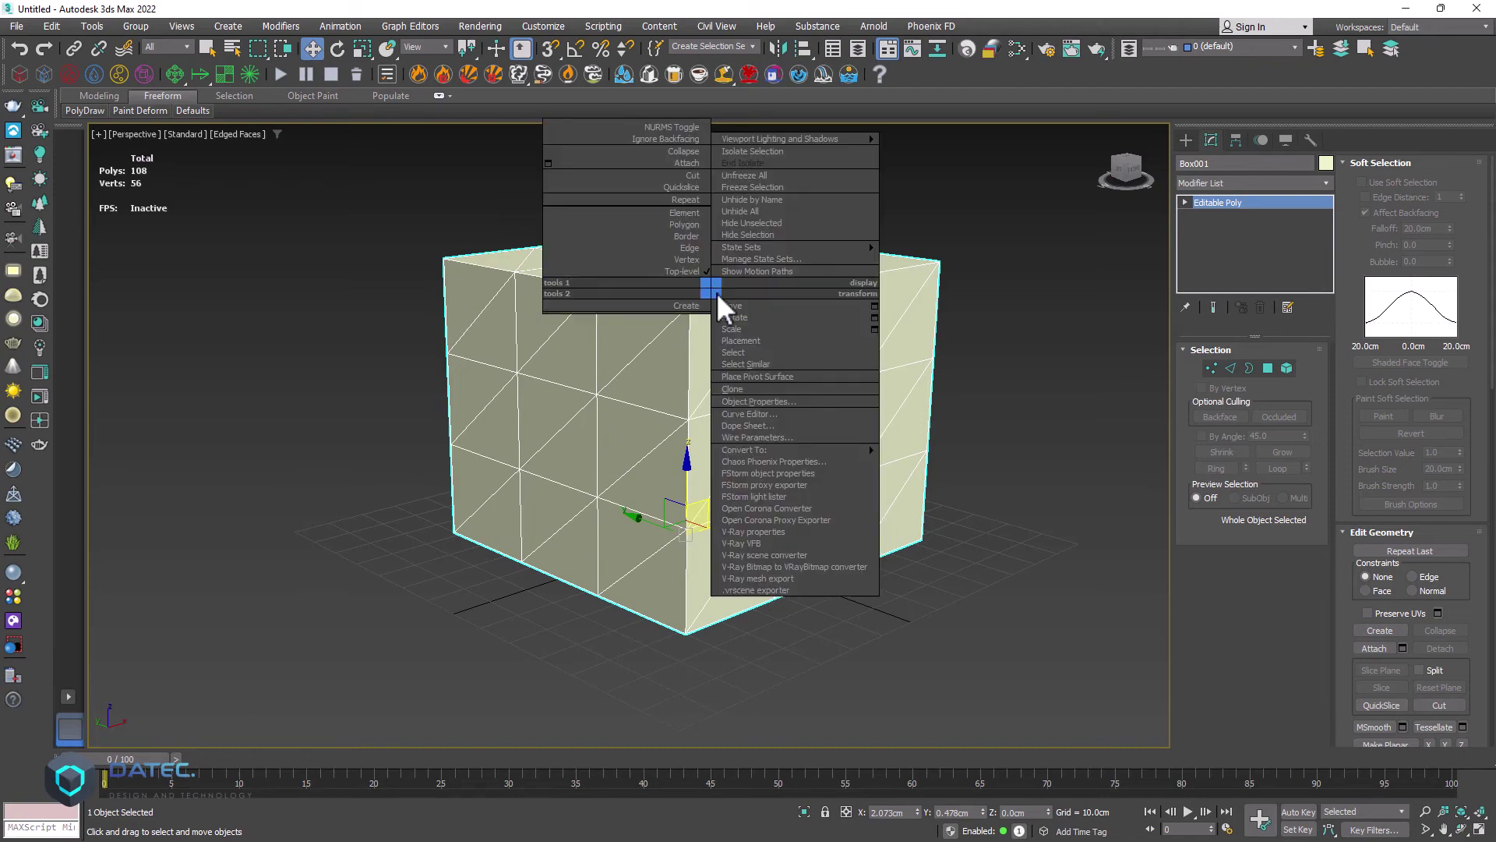
mouse_move(873, 450)
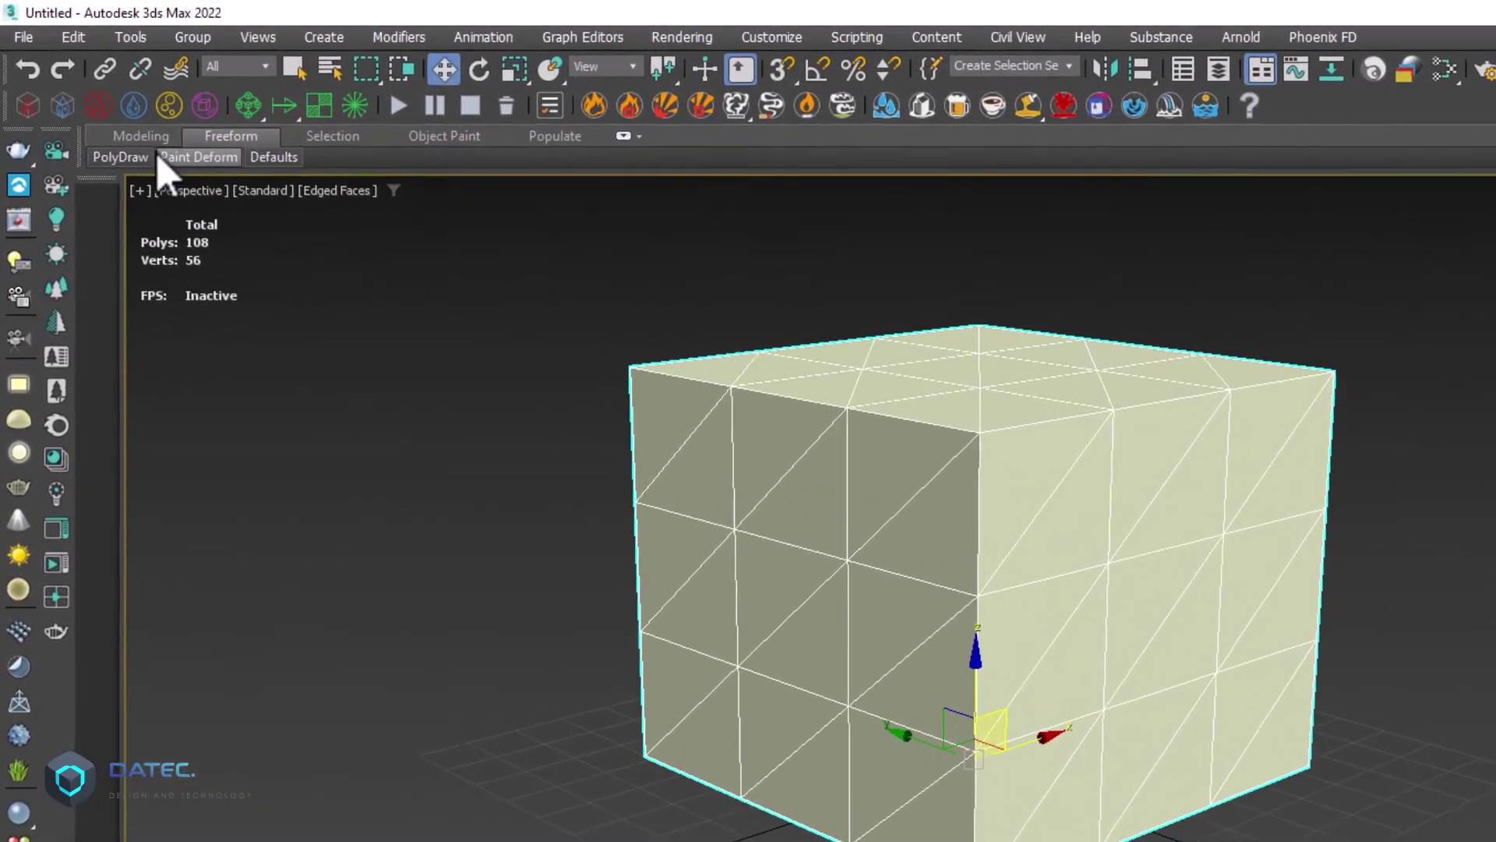
click(101, 97)
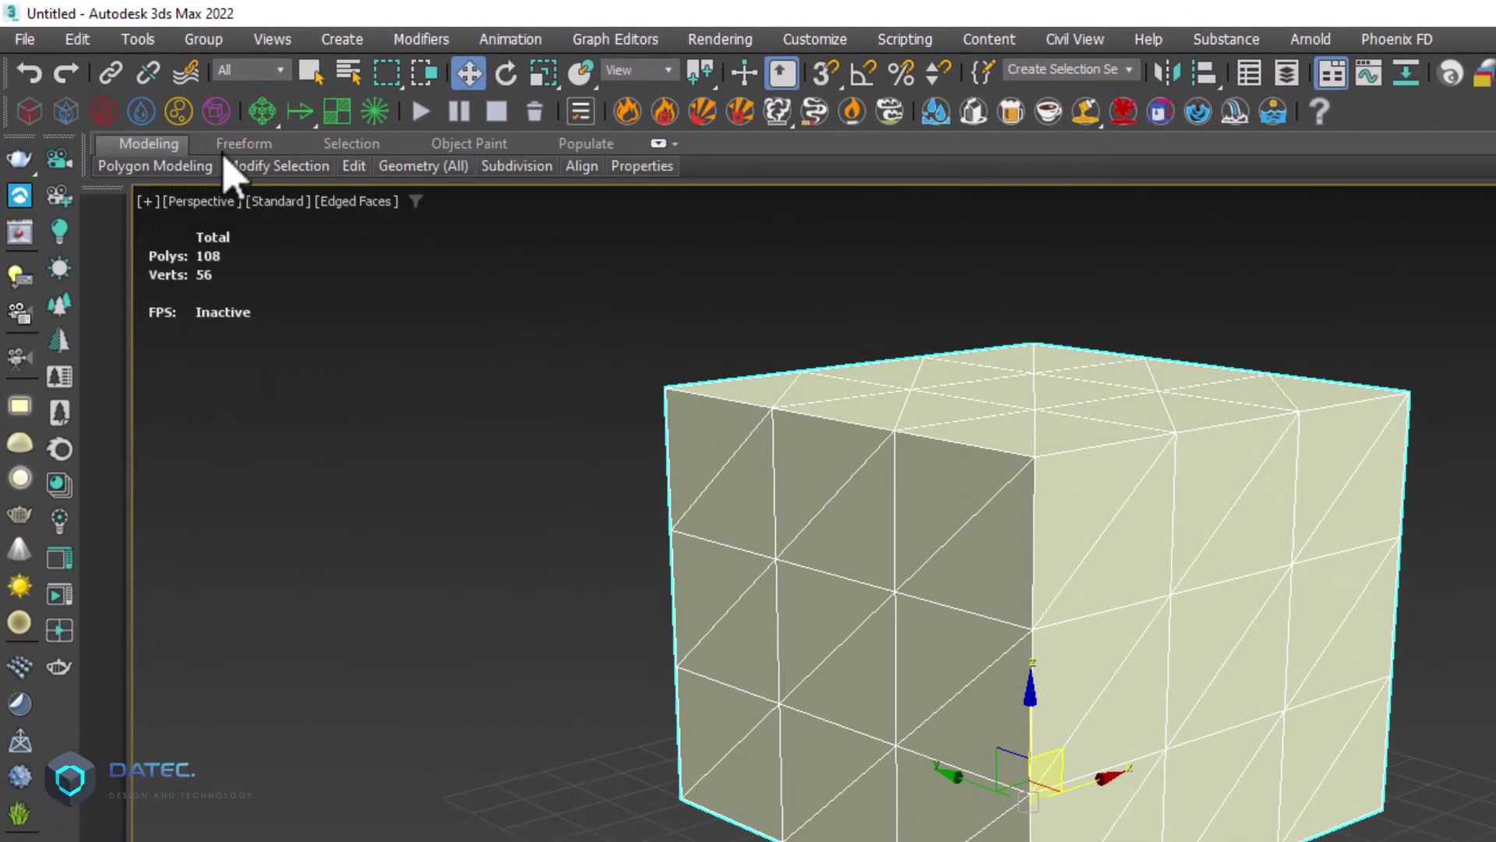
mouse_move(421, 168)
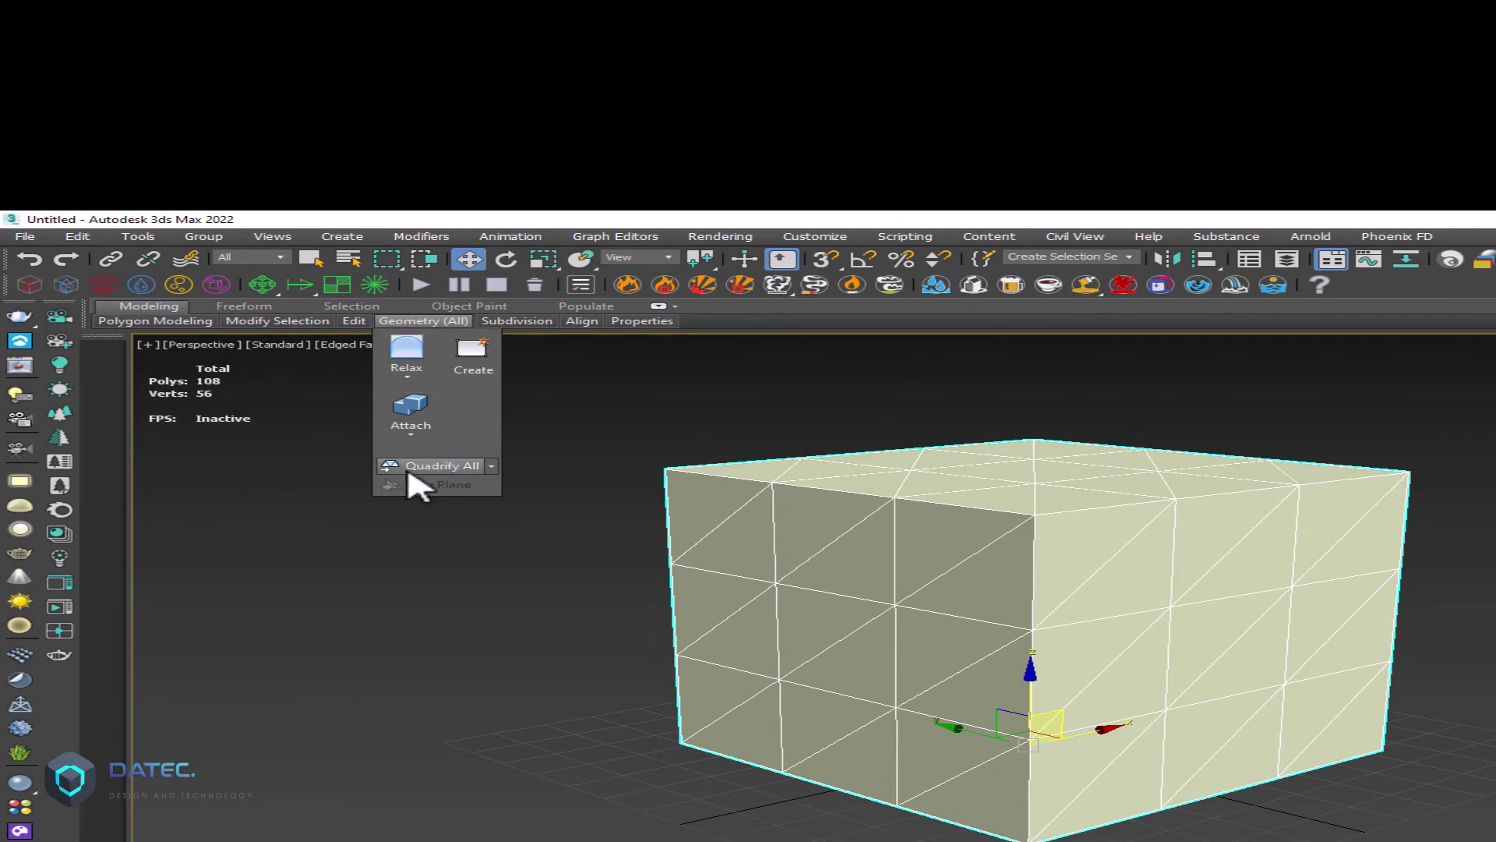
click(492, 466)
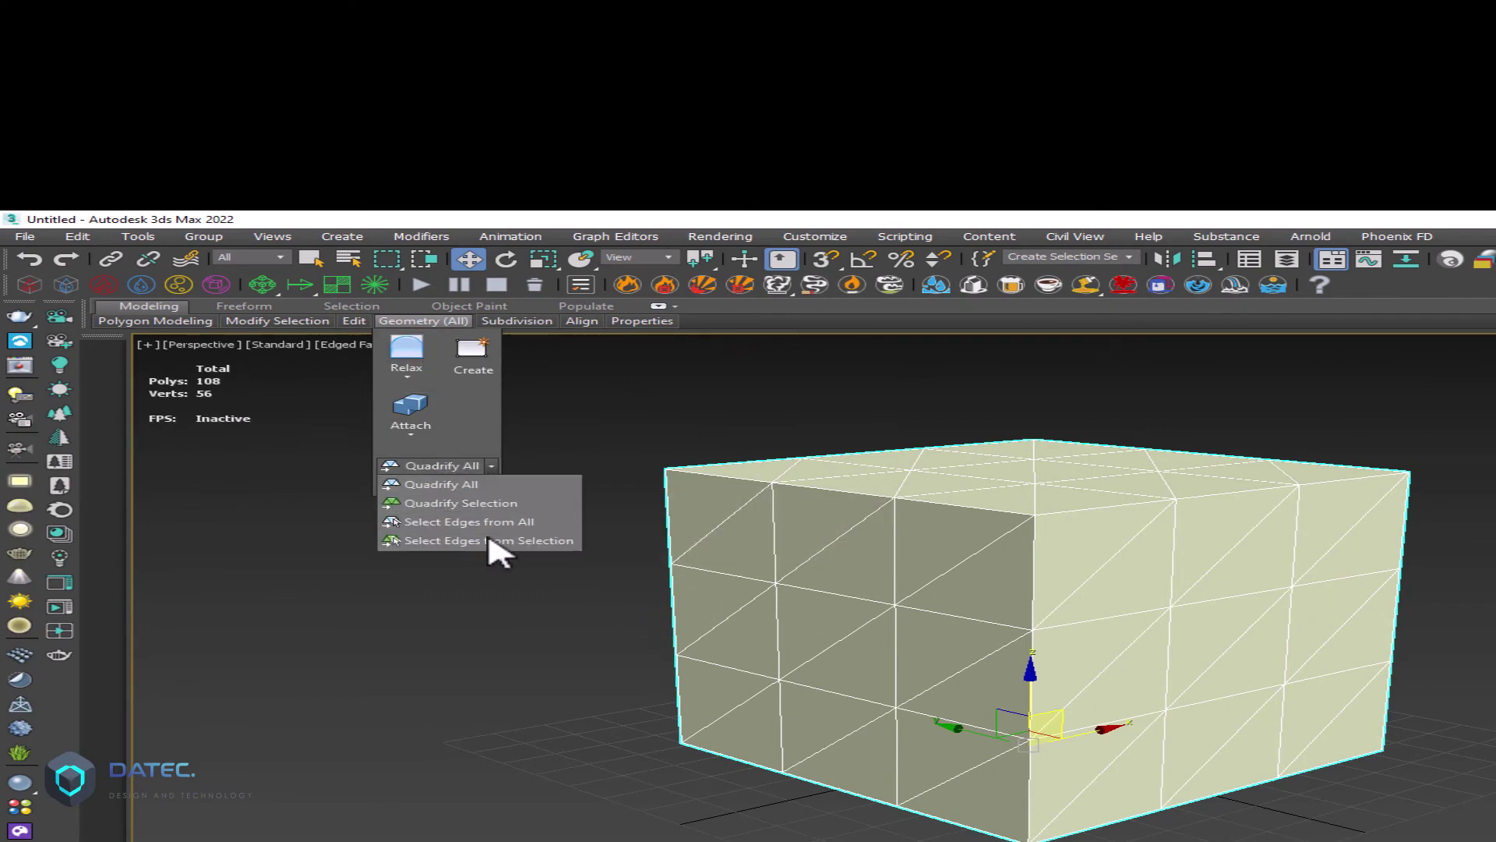
click(448, 485)
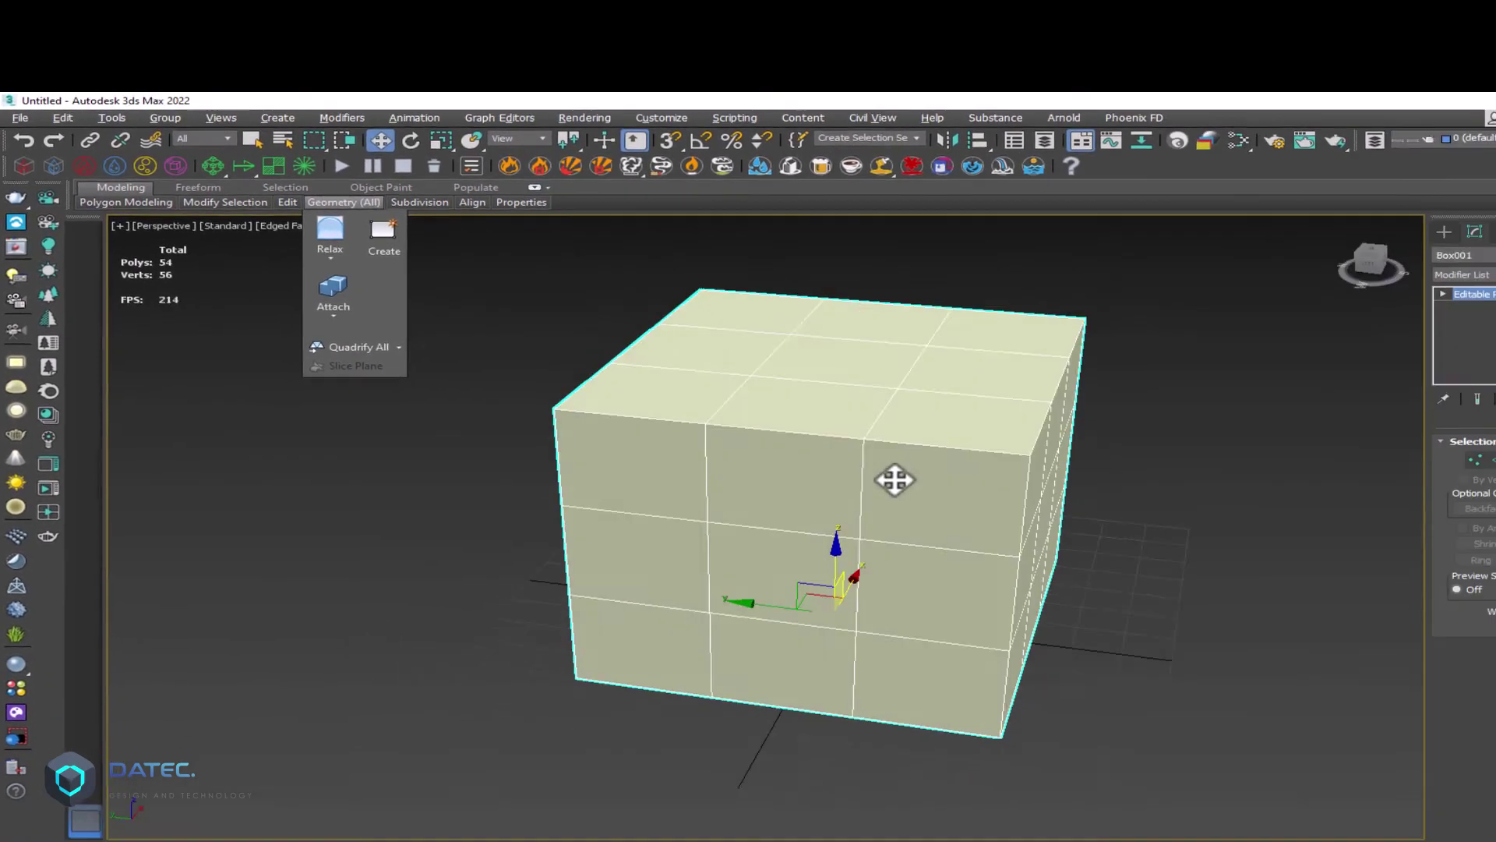
alt+middle_drag(1153, 810, 1005, 742)
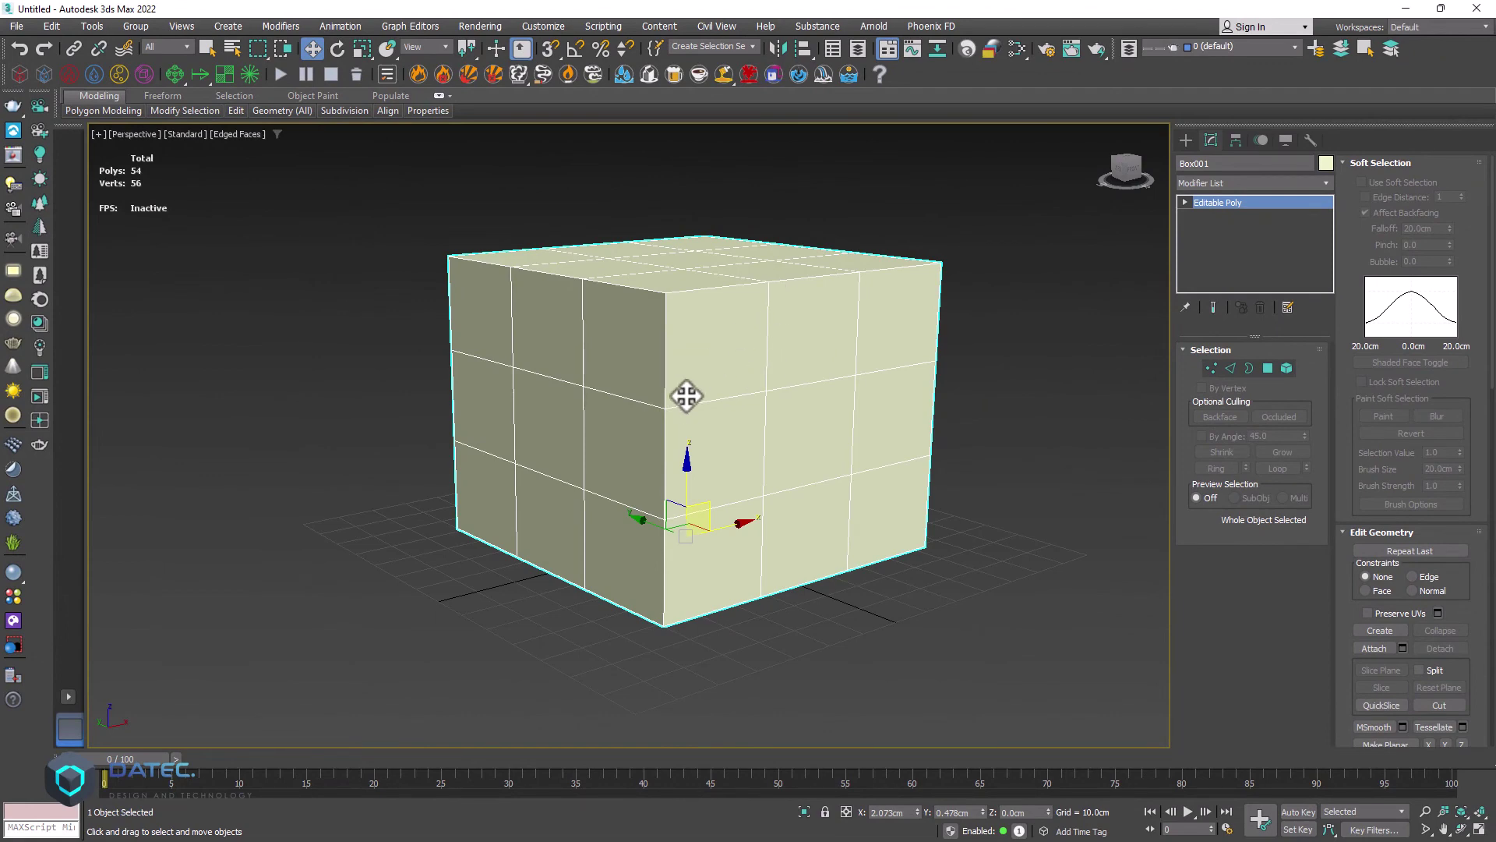
Step: Add a Turn to Poly modifier with Limit Polygon Size on and Max Size 3
click(1208, 184)
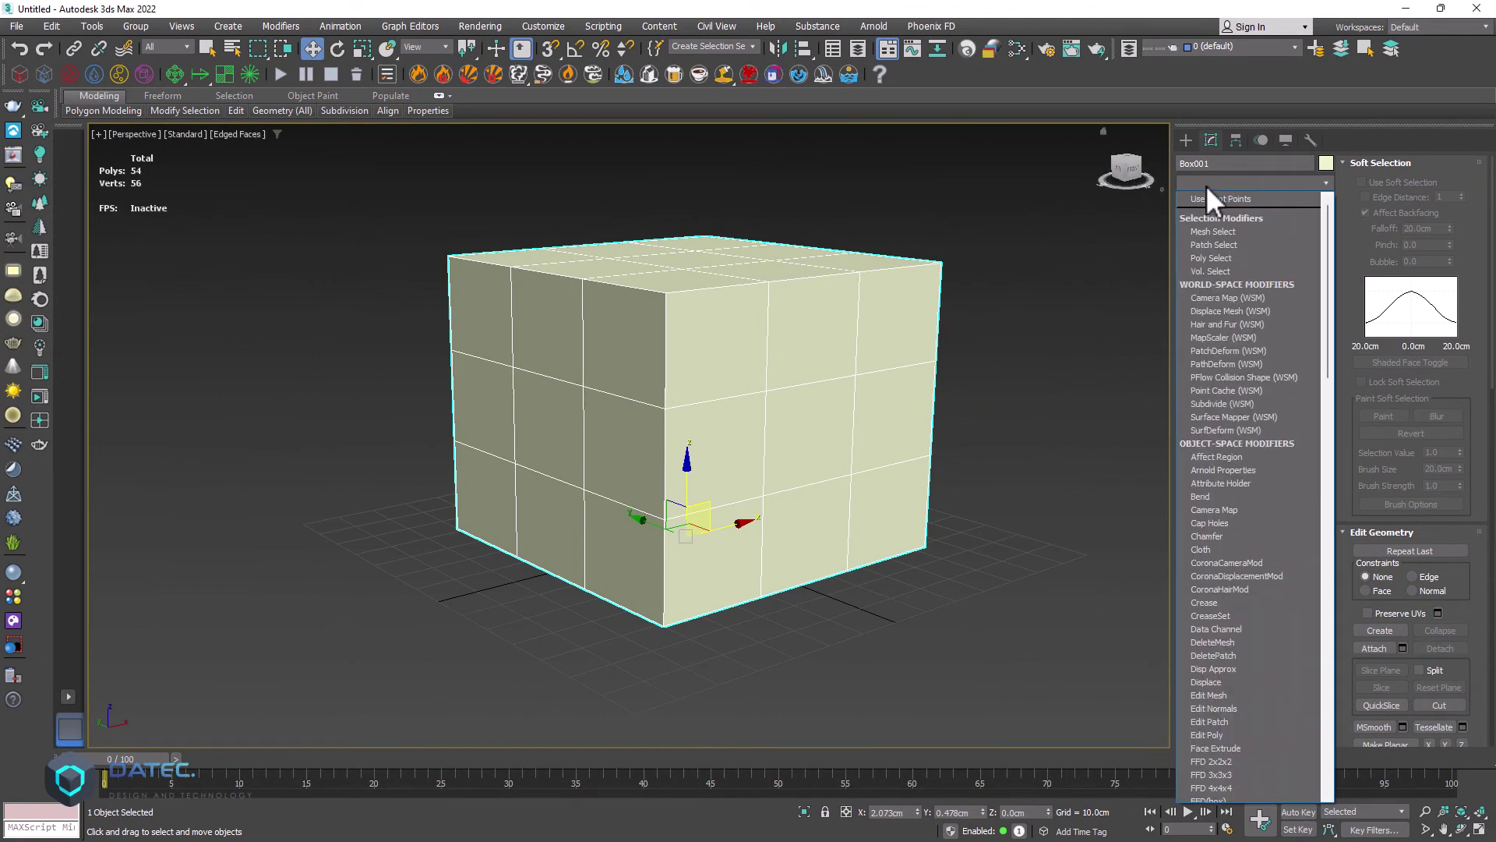
text(tu)
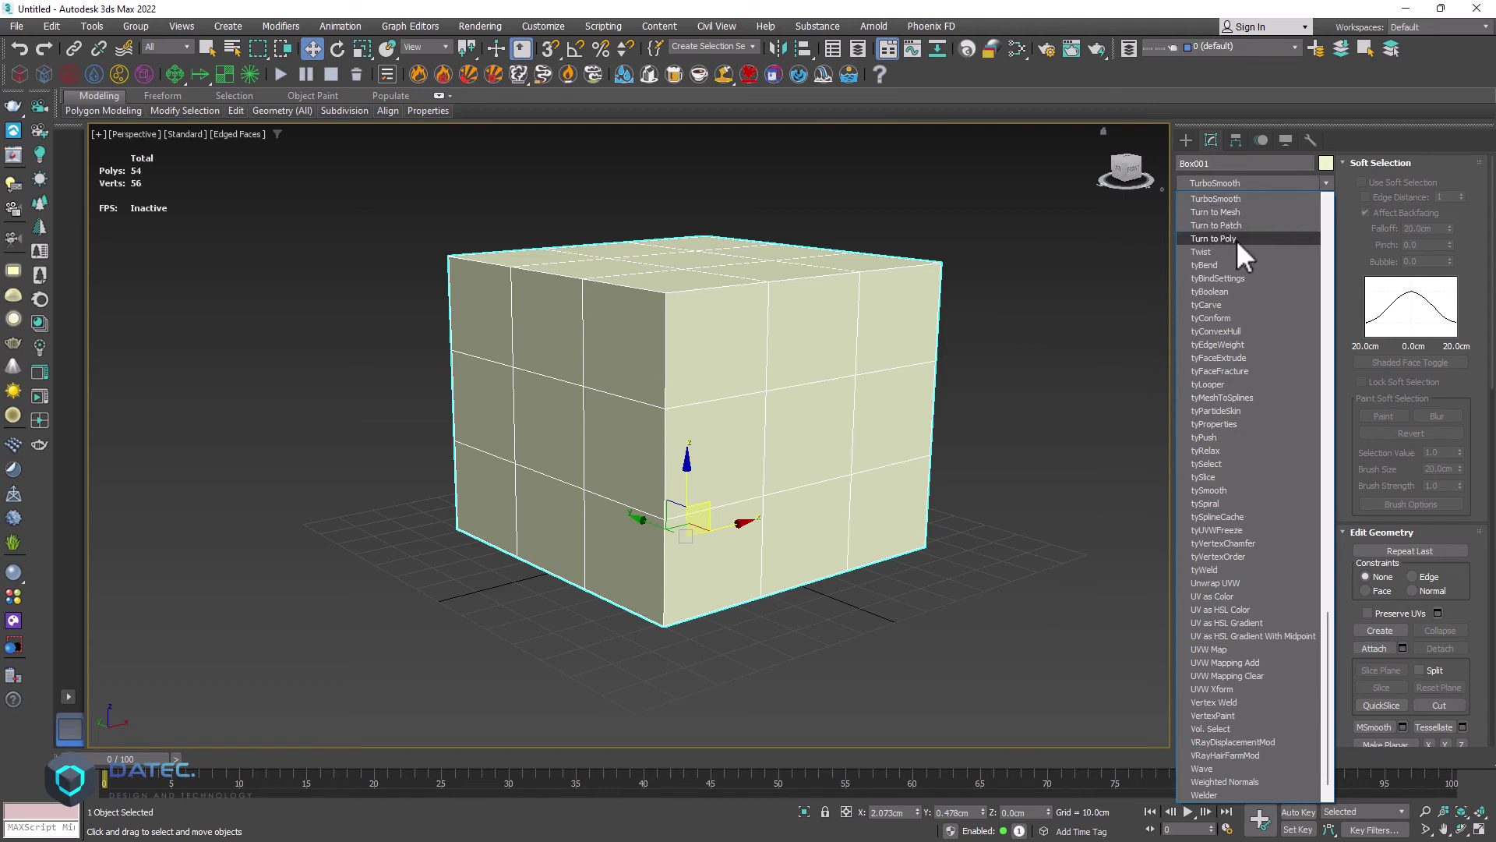
click(1240, 240)
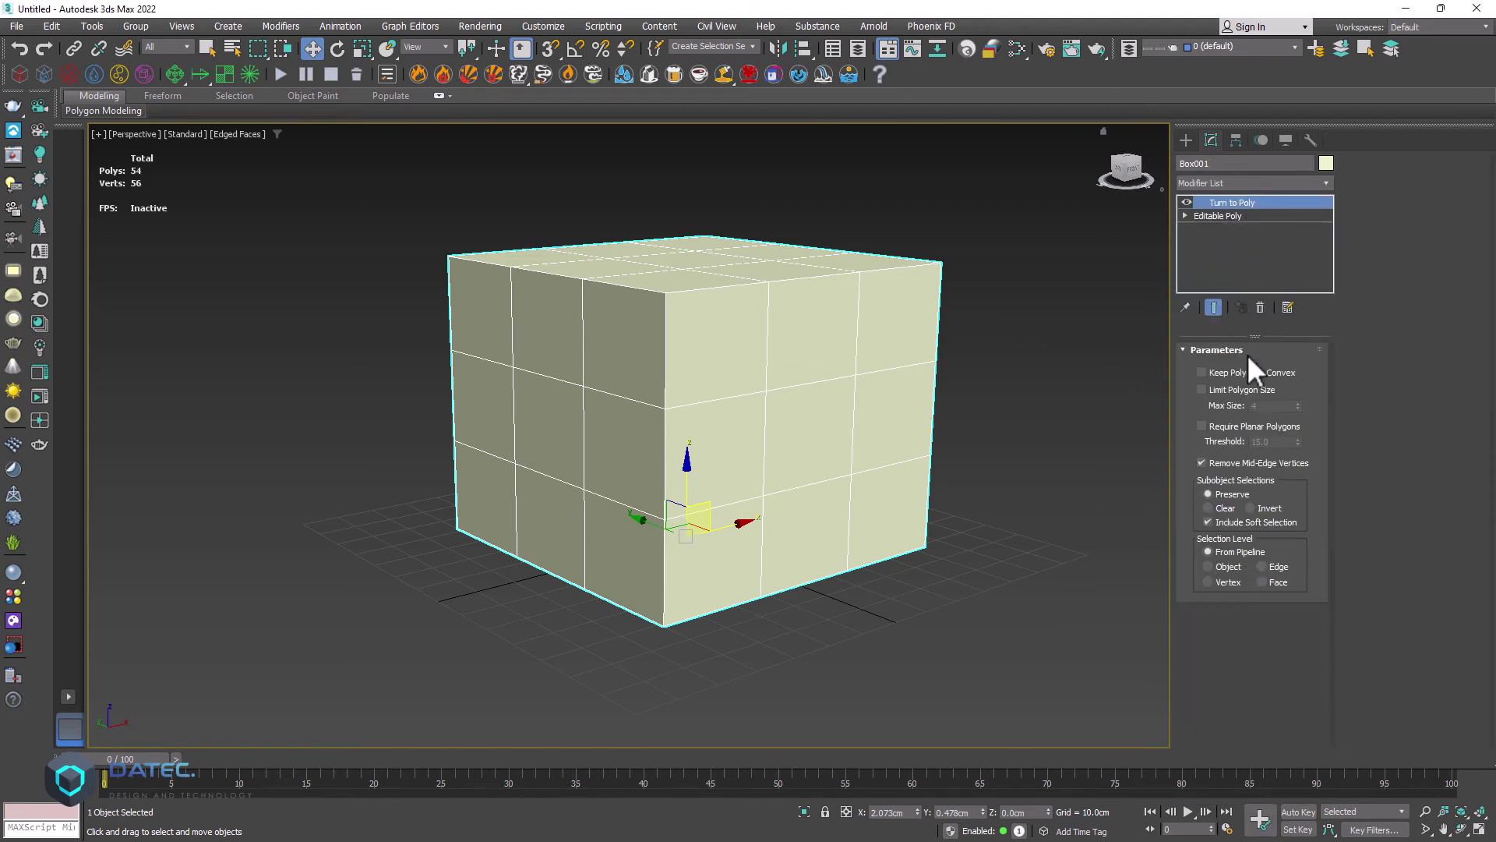
click(1209, 389)
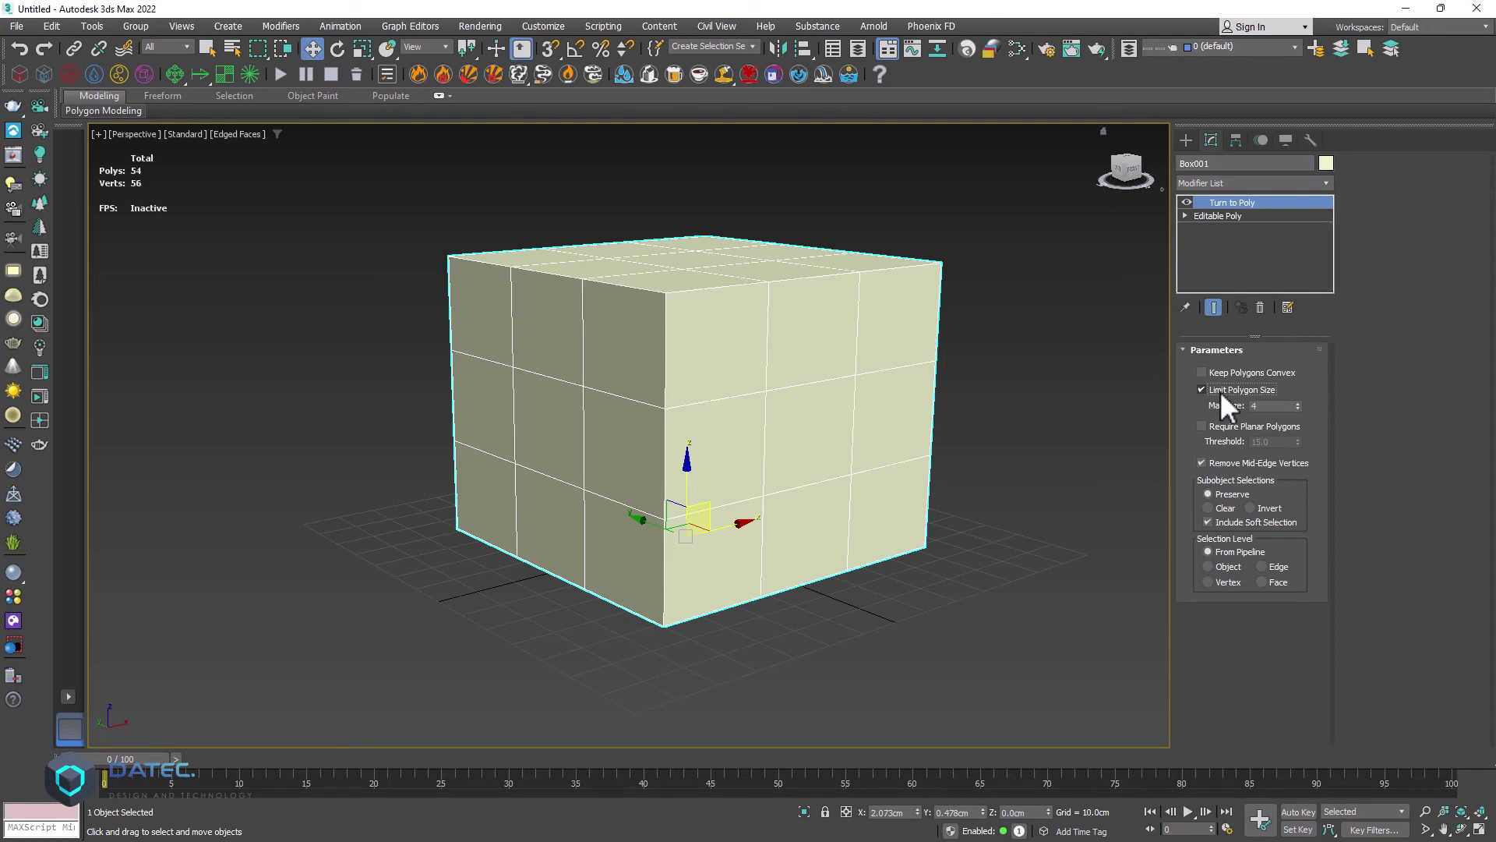
click(1297, 408)
alt+middle_drag(861, 412, 851, 380)
Step: Collapse the box to an Editable Poly and run Quadrify All, restoring 54 quads
right_click(757, 303)
mouse_move(861, 456)
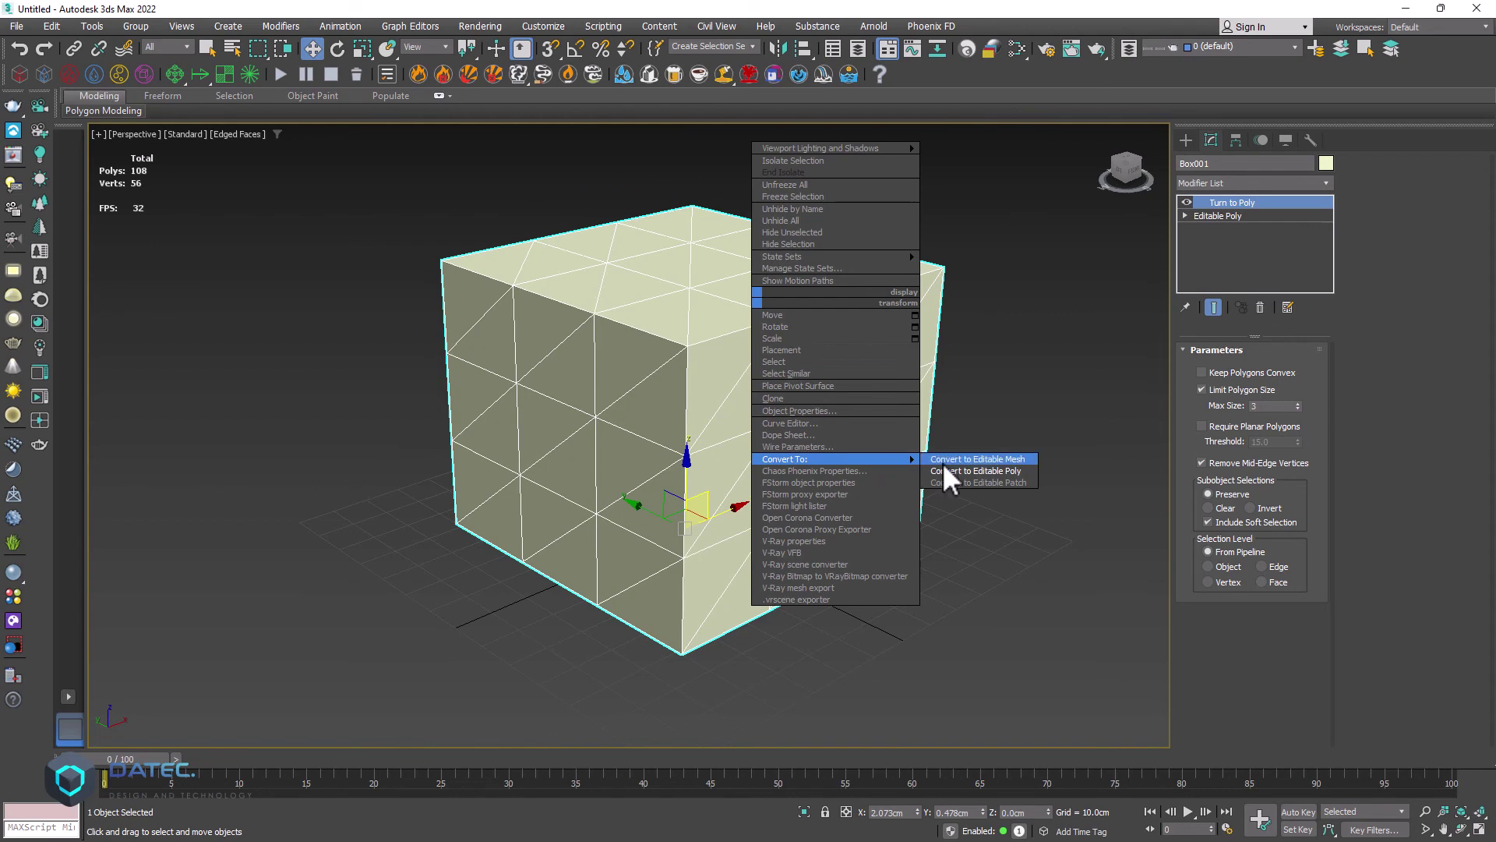
click(974, 471)
mouse_move(268, 114)
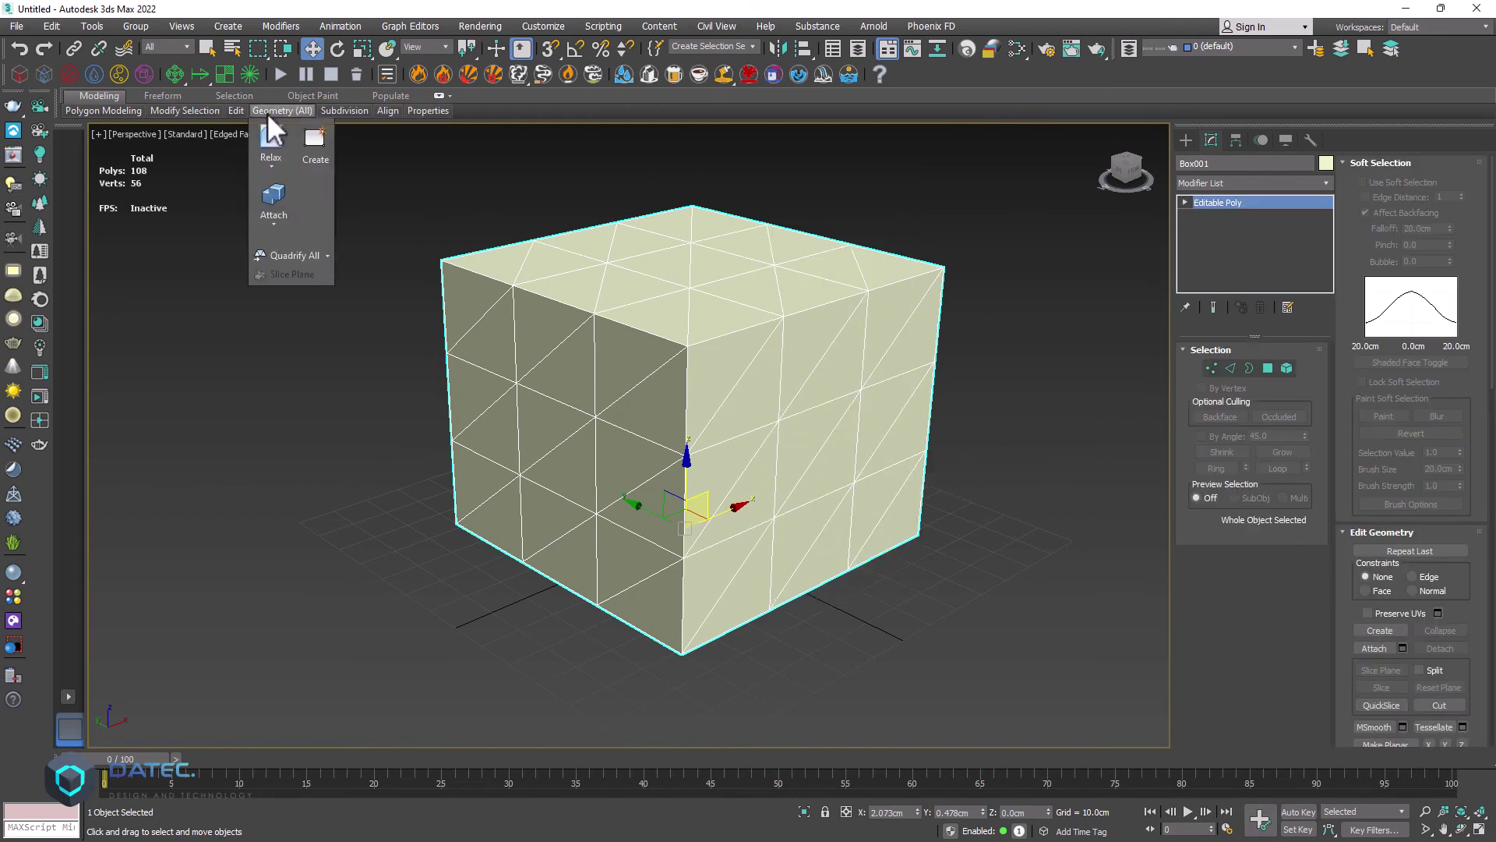
click(287, 256)
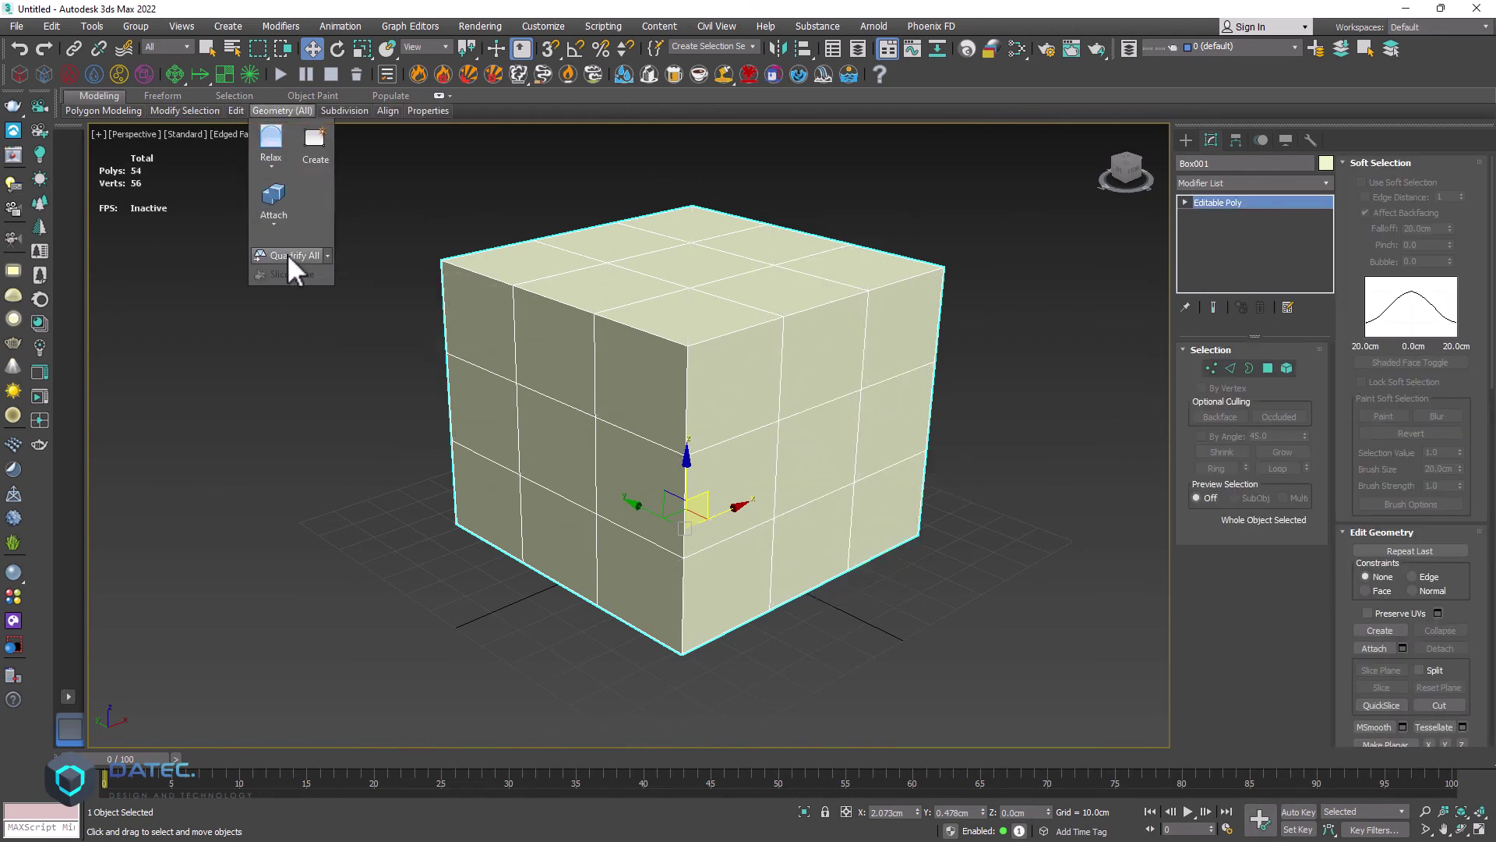